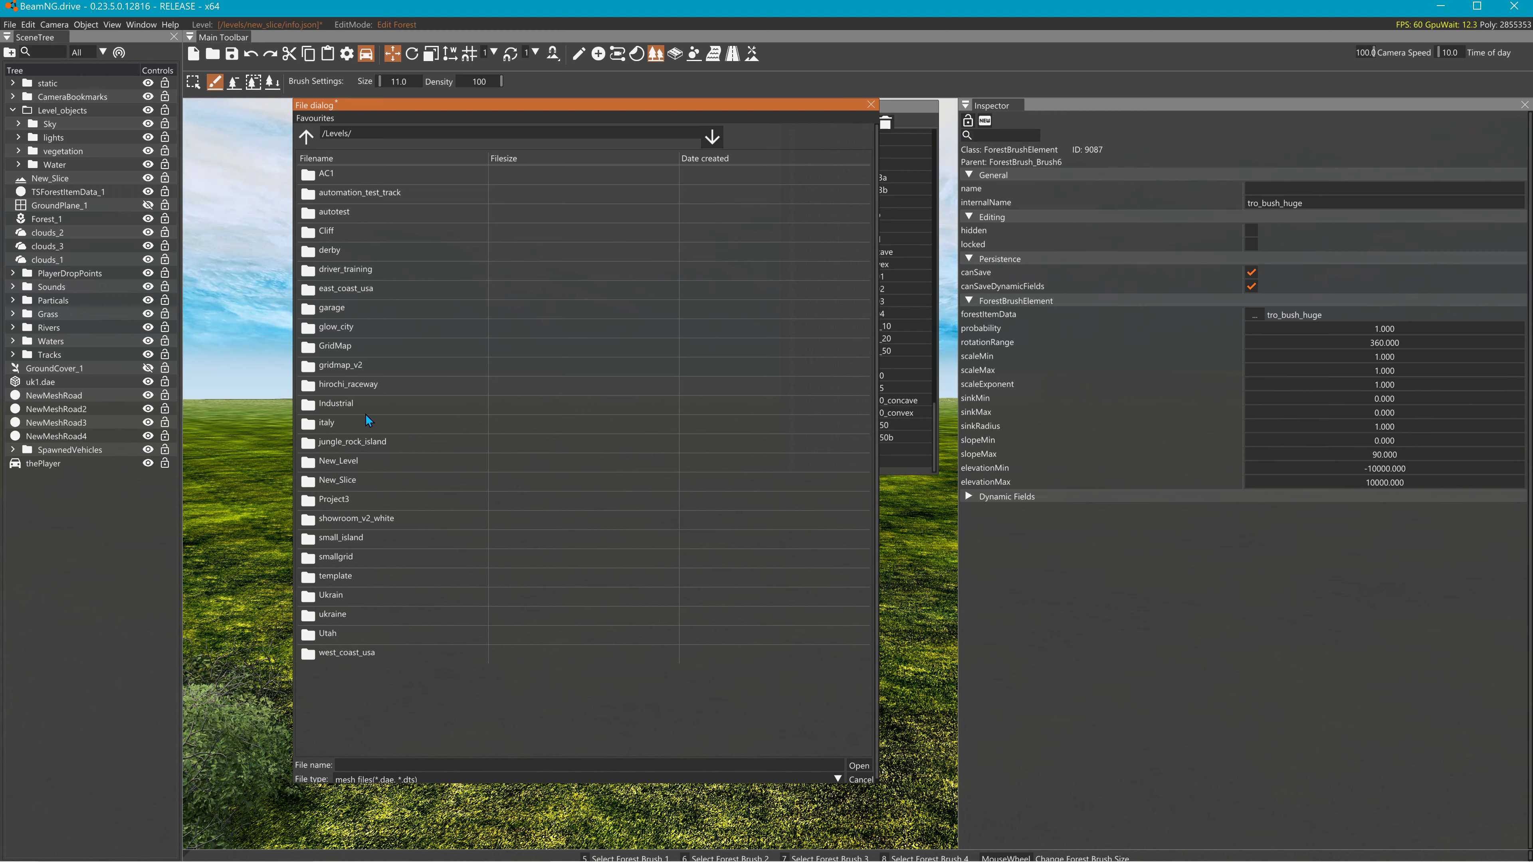
- Load tro_tree_2_tall_02.dae from New_Slice/art/shapes/trees3/trees_tropical_2 as a forest mesh item
double_click(343, 477)
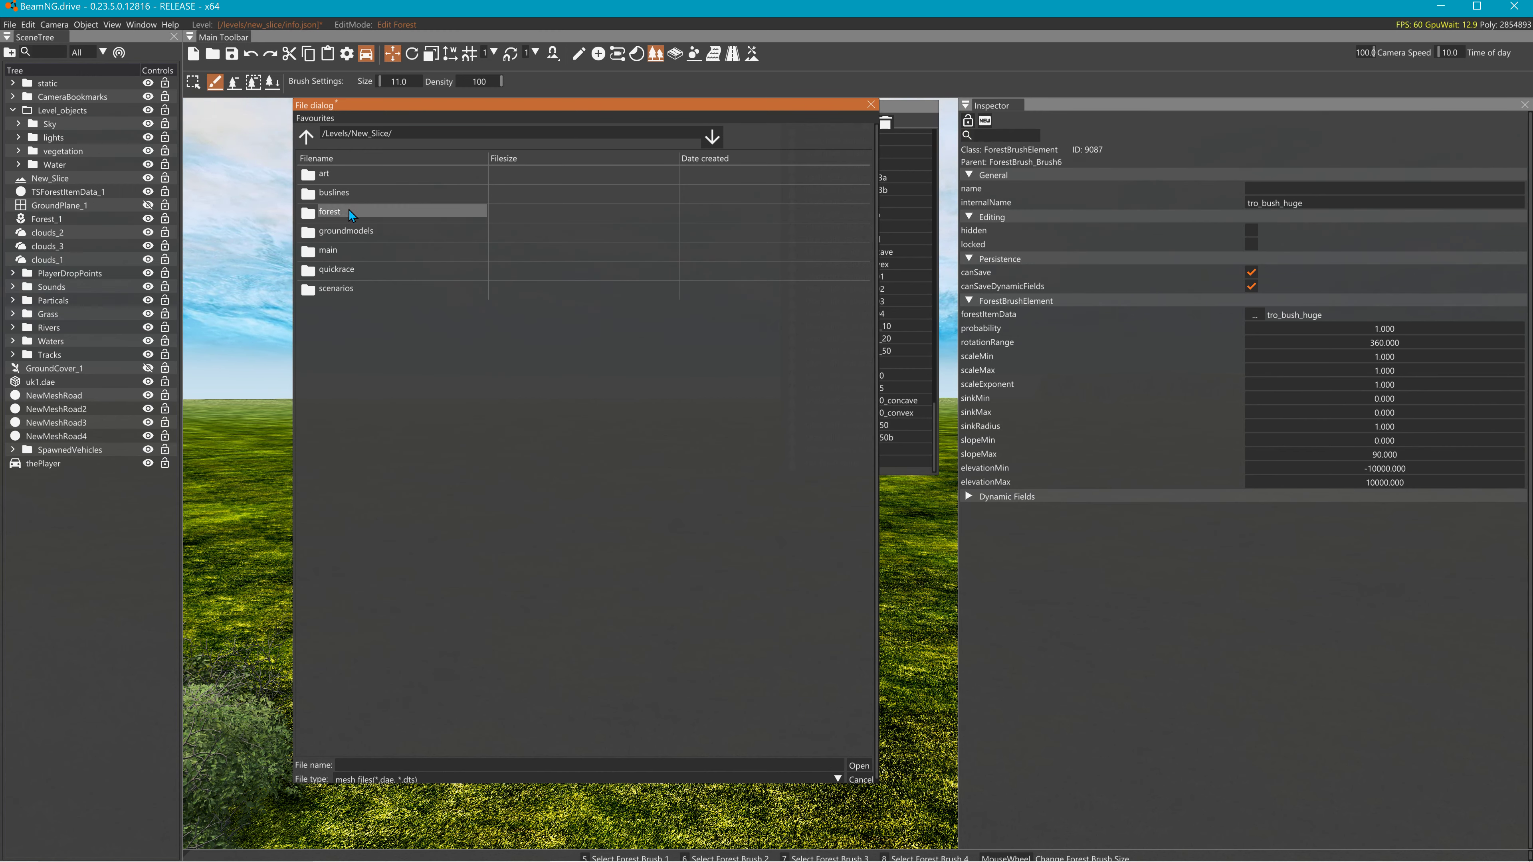
double_click(336, 176)
double_click(345, 231)
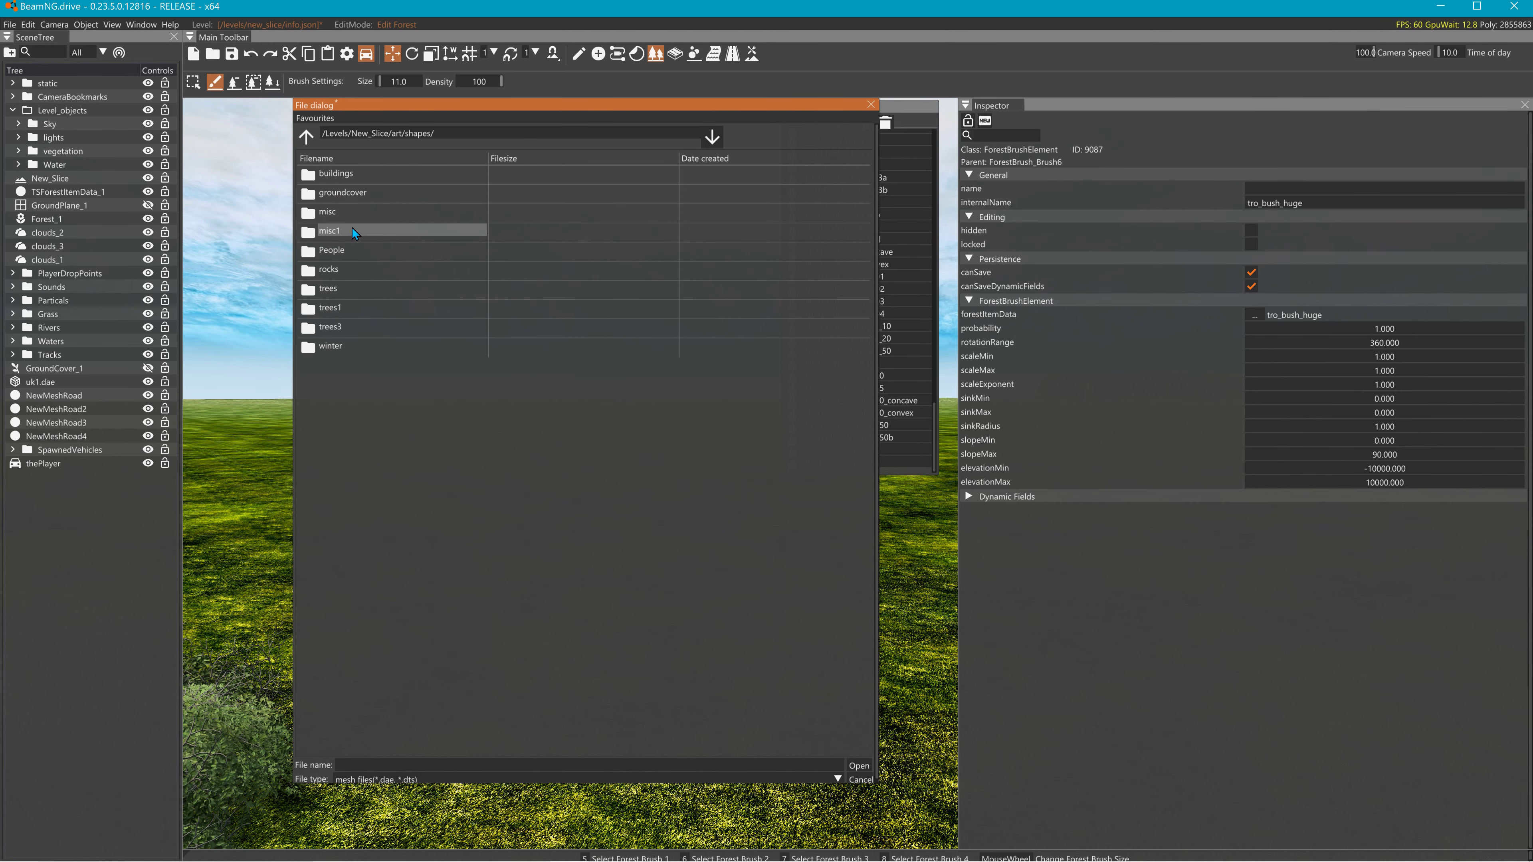
double_click(343, 328)
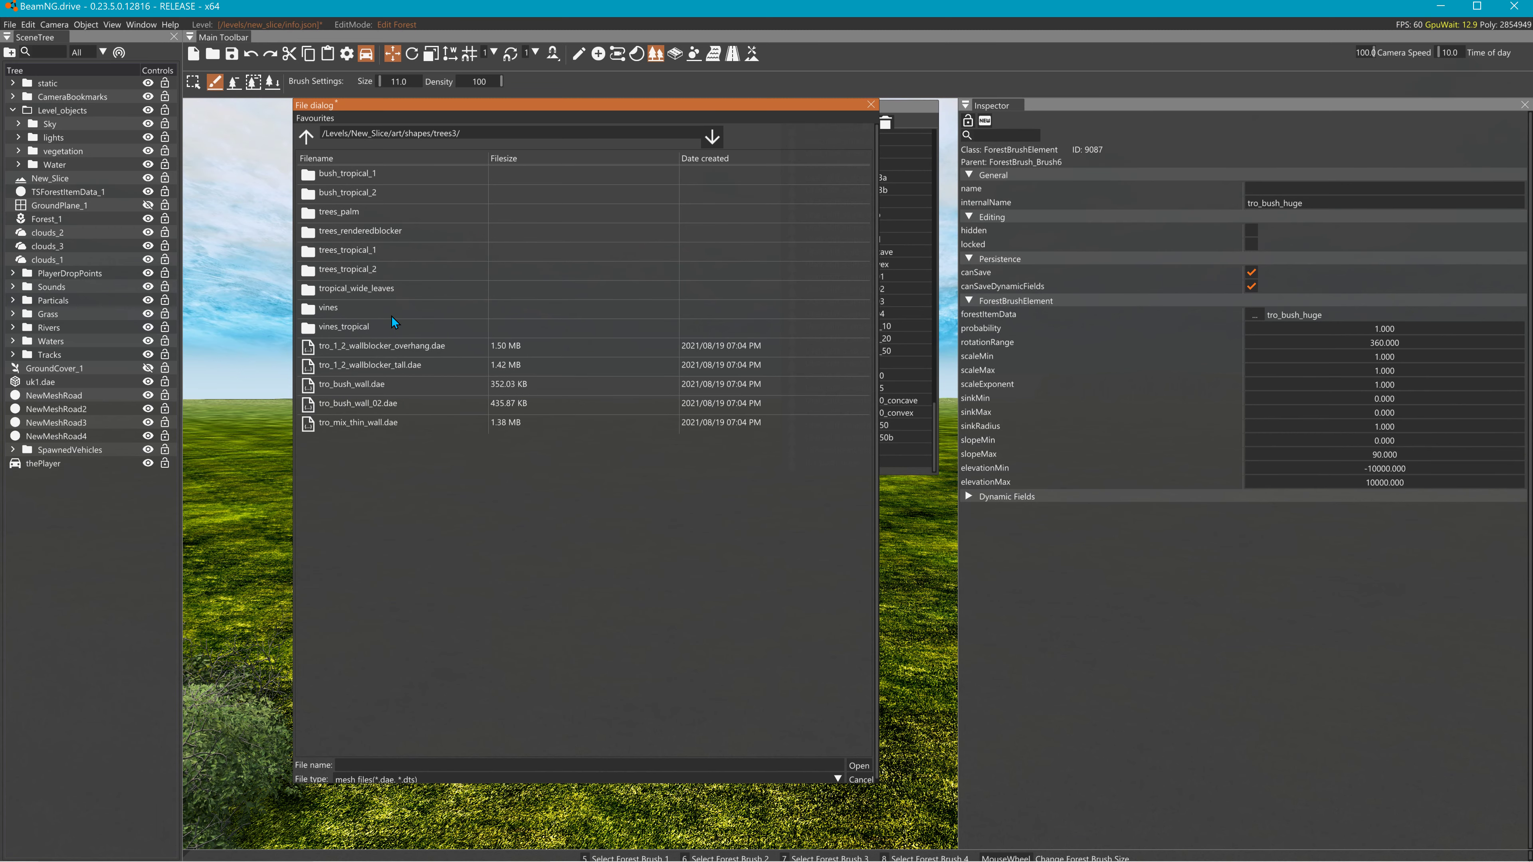
double_click(325, 269)
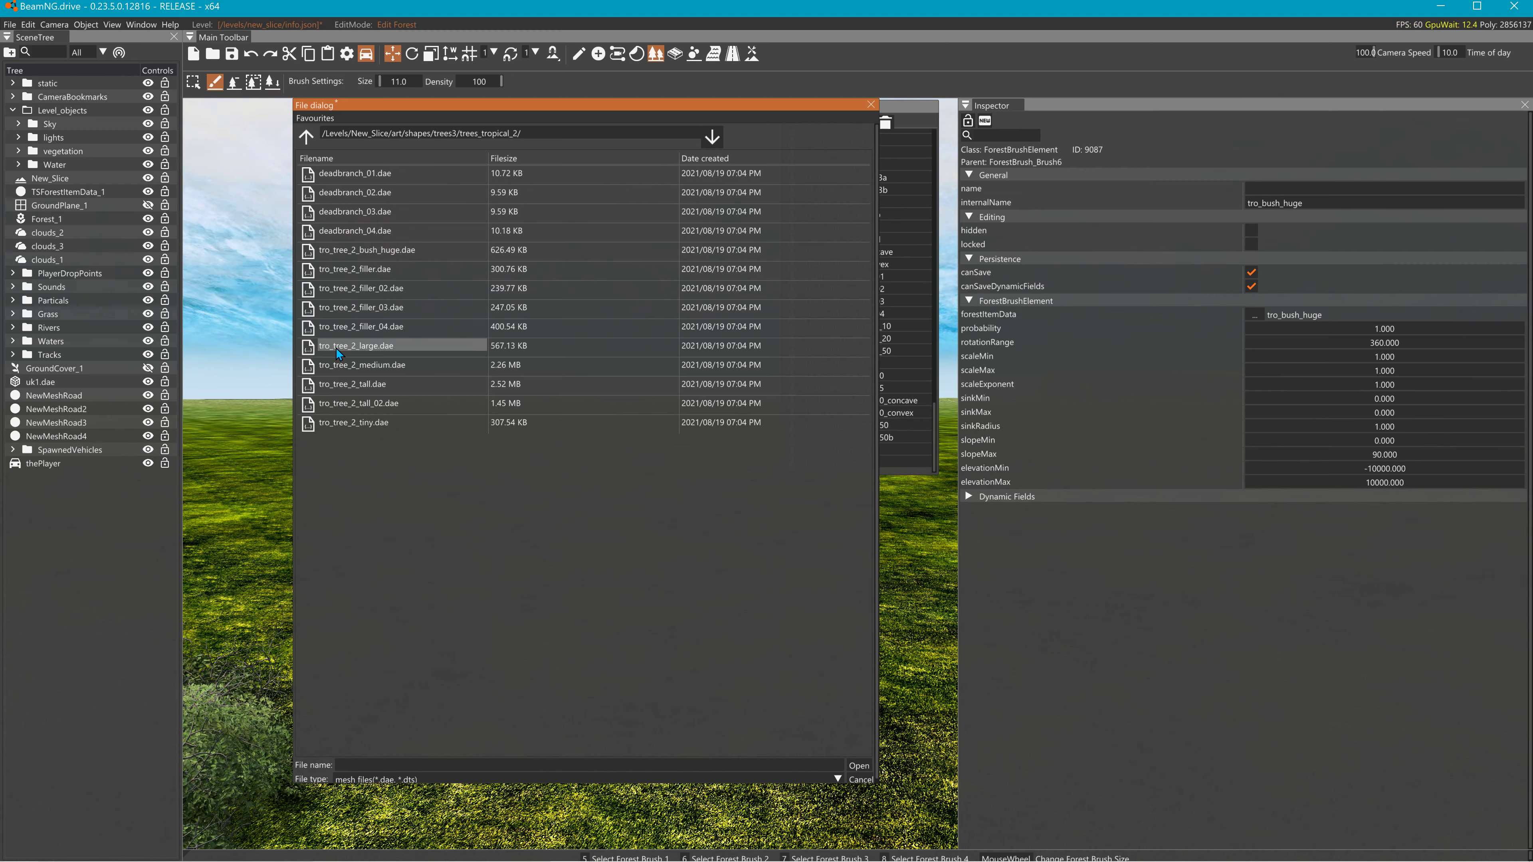
left_click(346, 406)
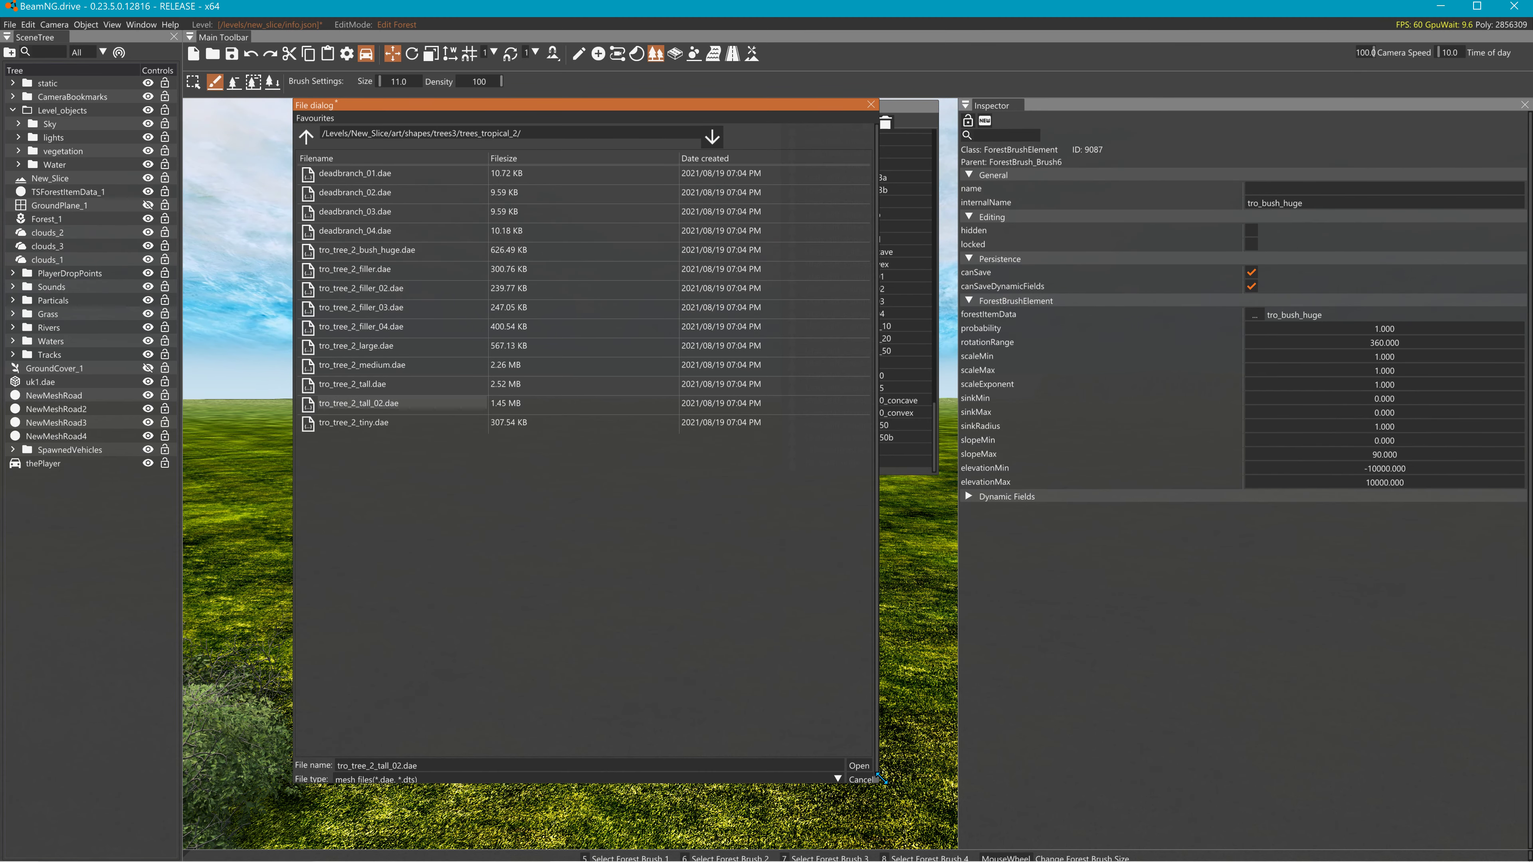
left_click(864, 766)
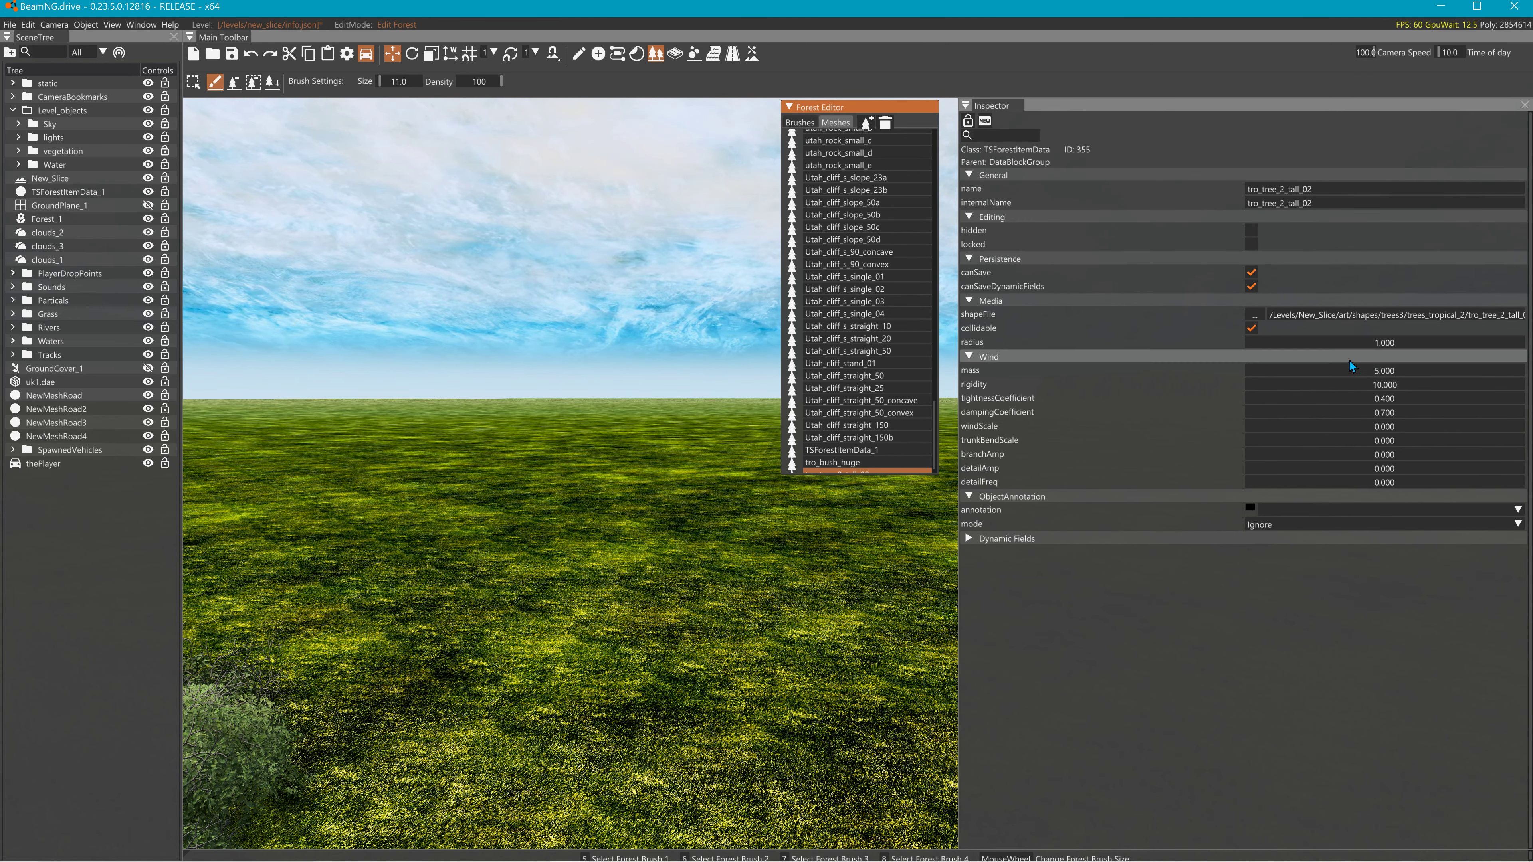
- Copy the tro_tree_2_tall_02 item name from the Inspector and show the Forest Editor brush list
left_click_drag(1350, 190, 1145, 194)
key("ctrl+c")
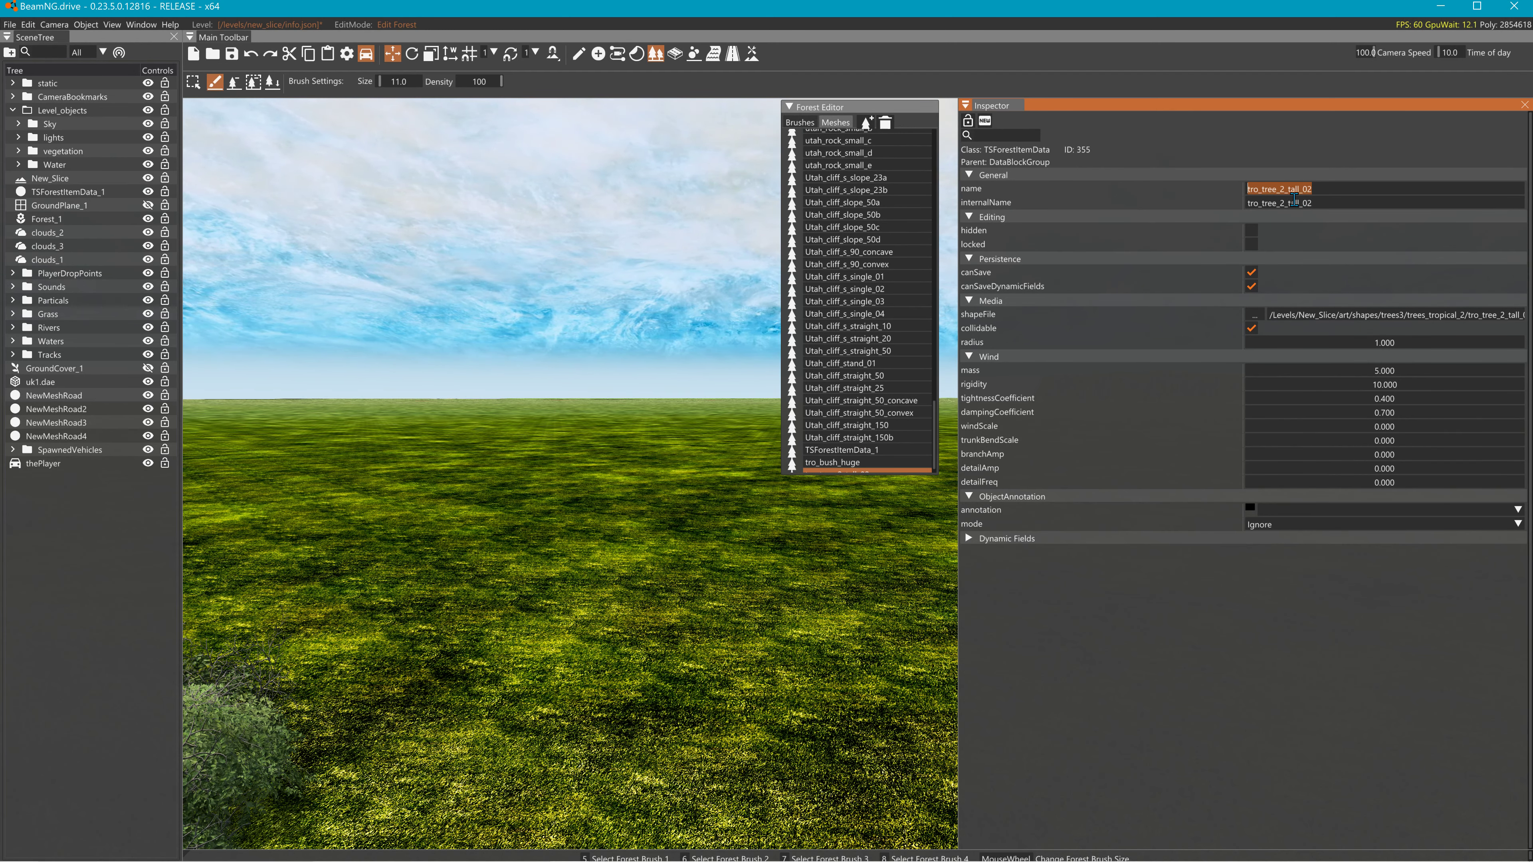
left_click(800, 122)
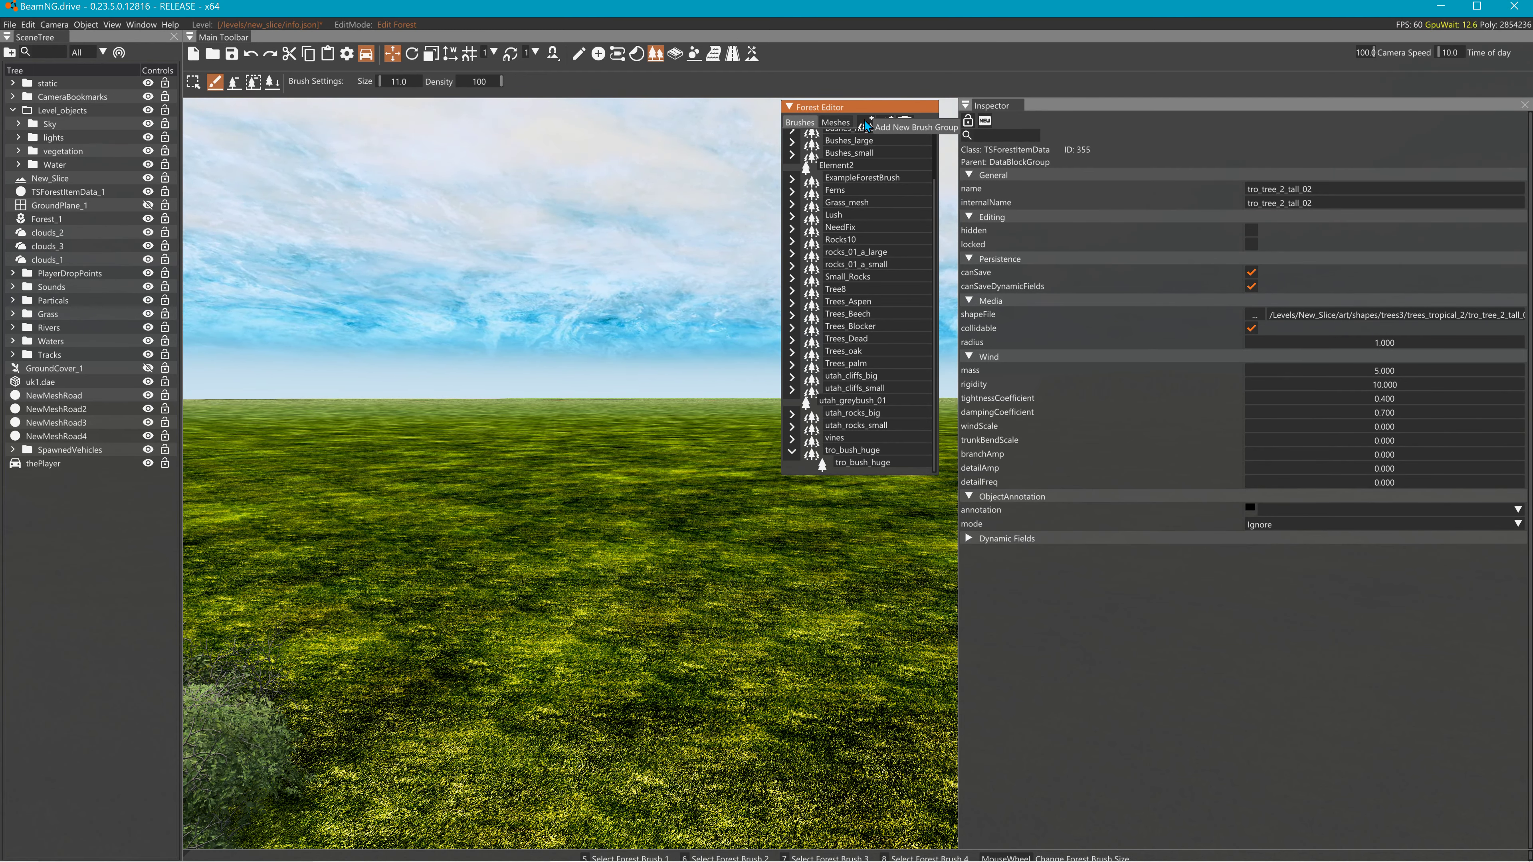
- Add a new forest brush and name it tro_tree_2_tall_02
left_click(866, 124)
double_click(846, 463)
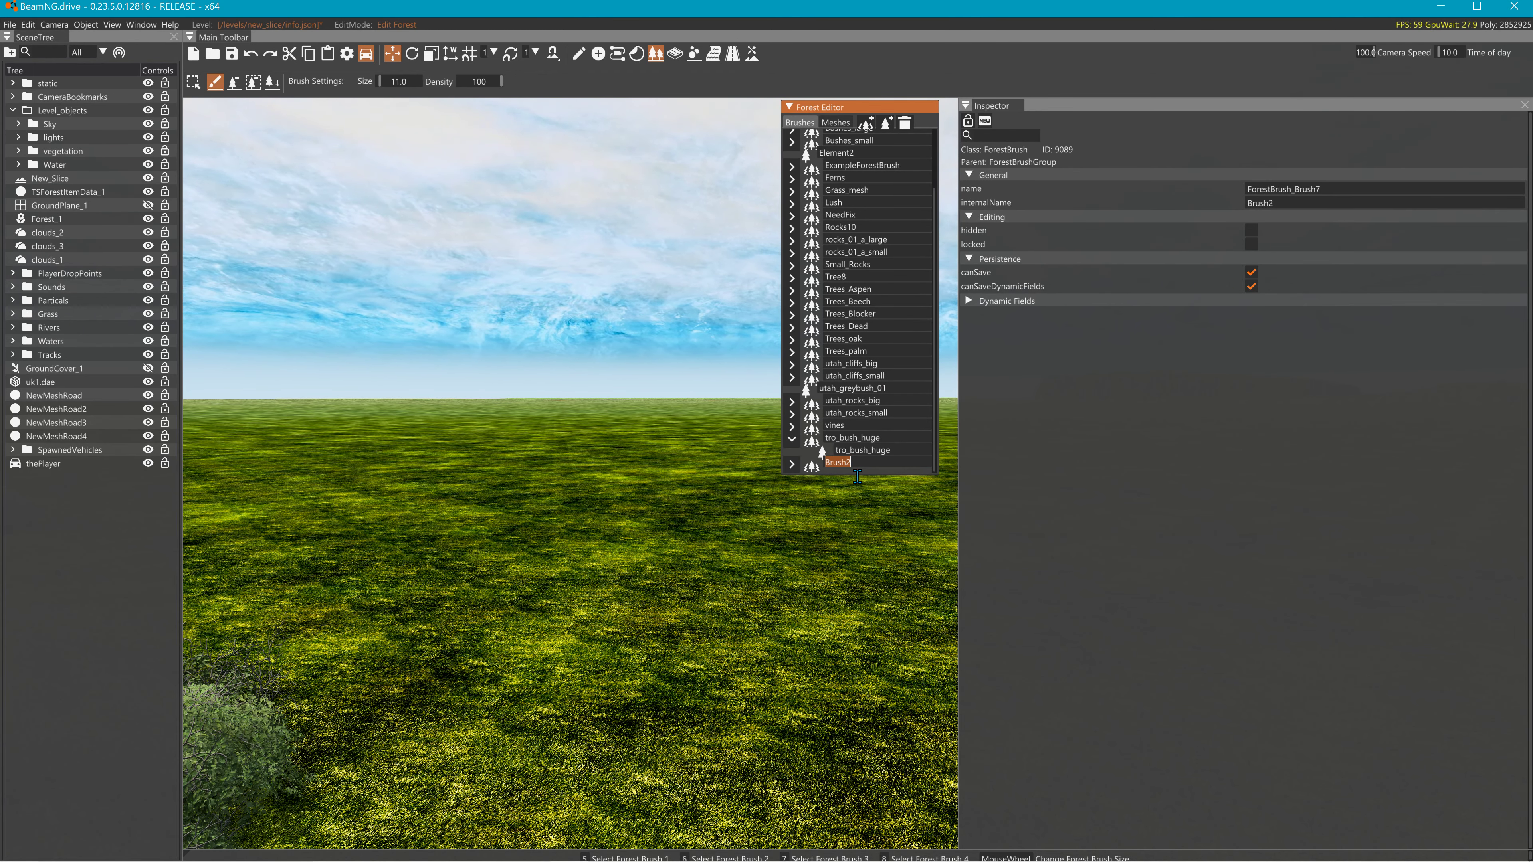
key("ctrl+v")
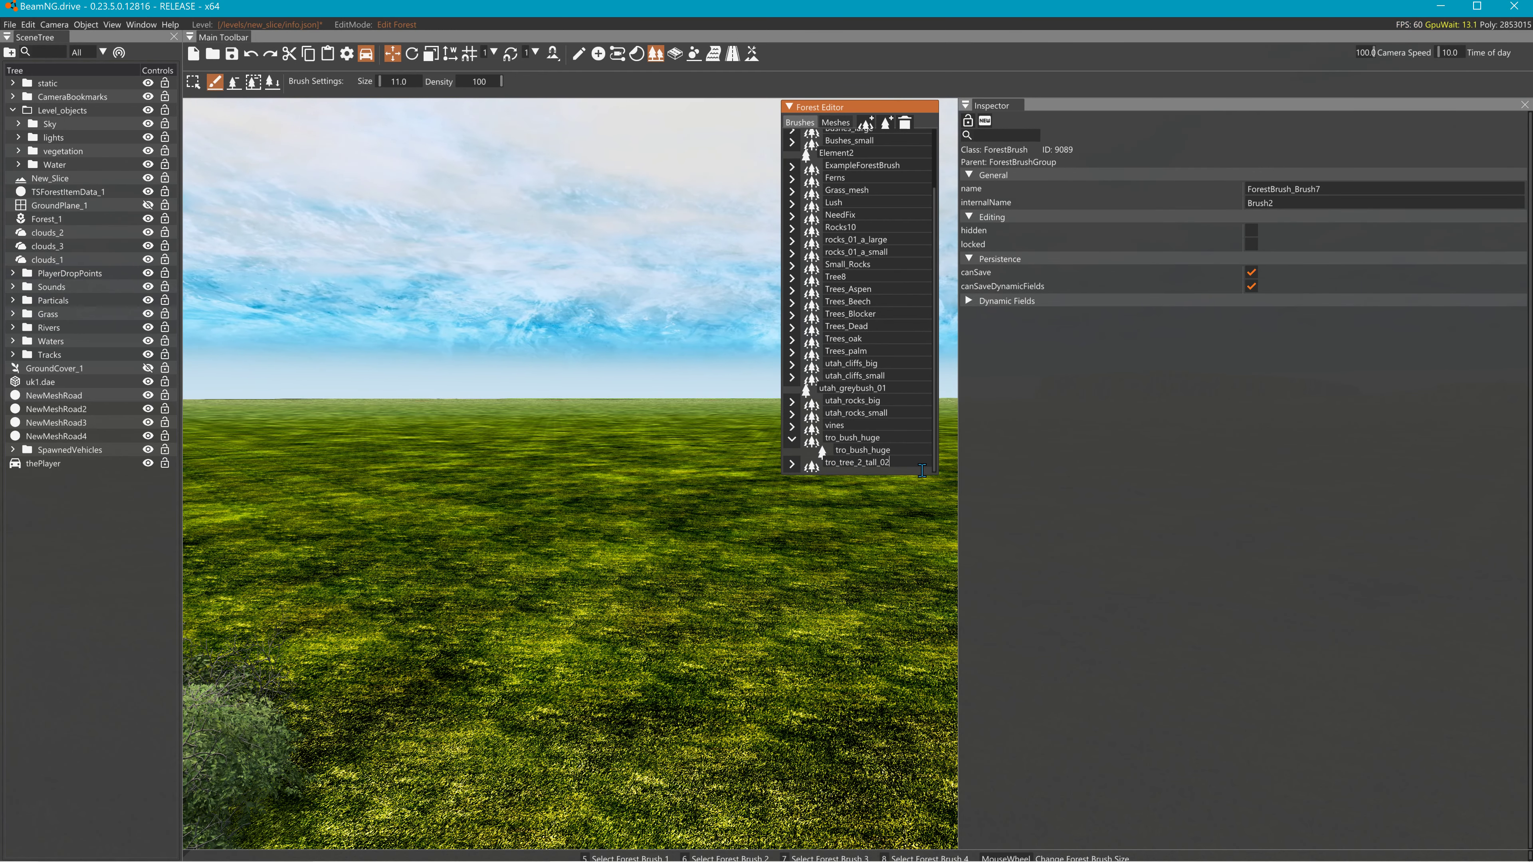
key("Return")
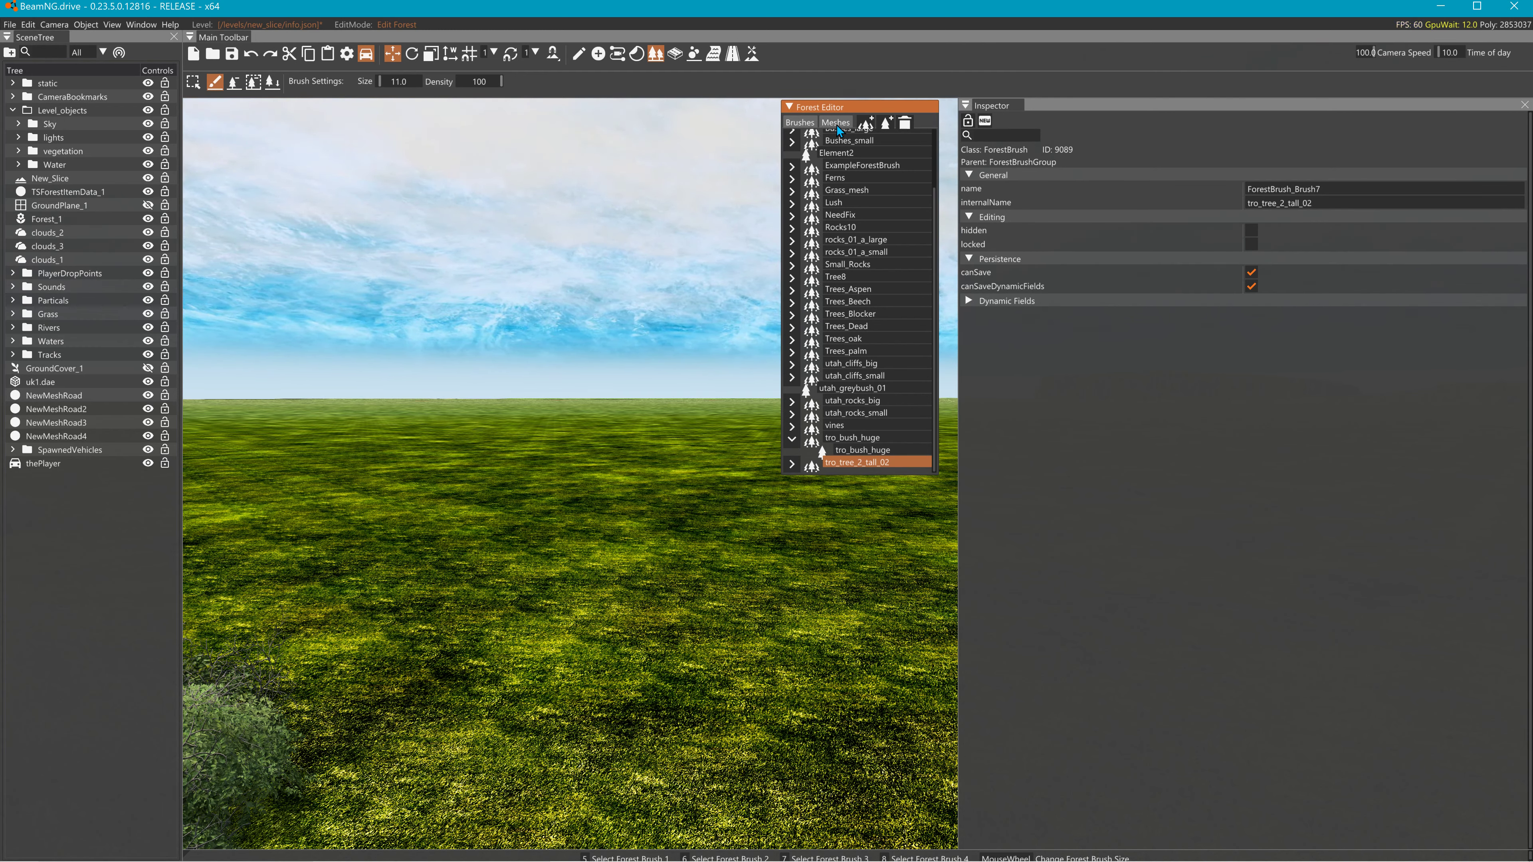
- Add a brush element and set its forestItemData to tro_tree_2_tall_02
left_click(887, 123)
double_click(865, 462)
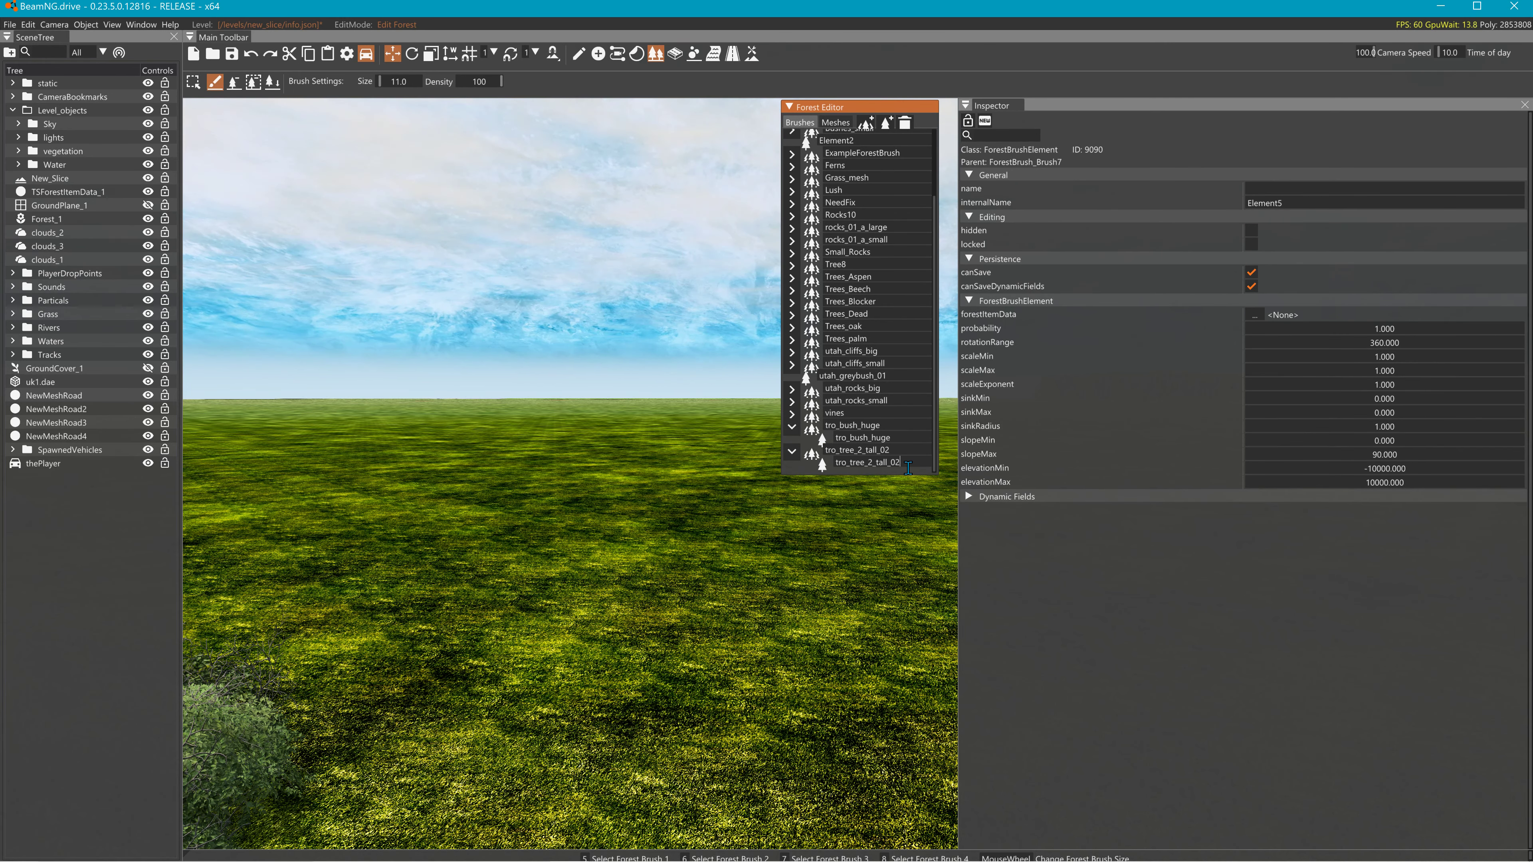
key("Return")
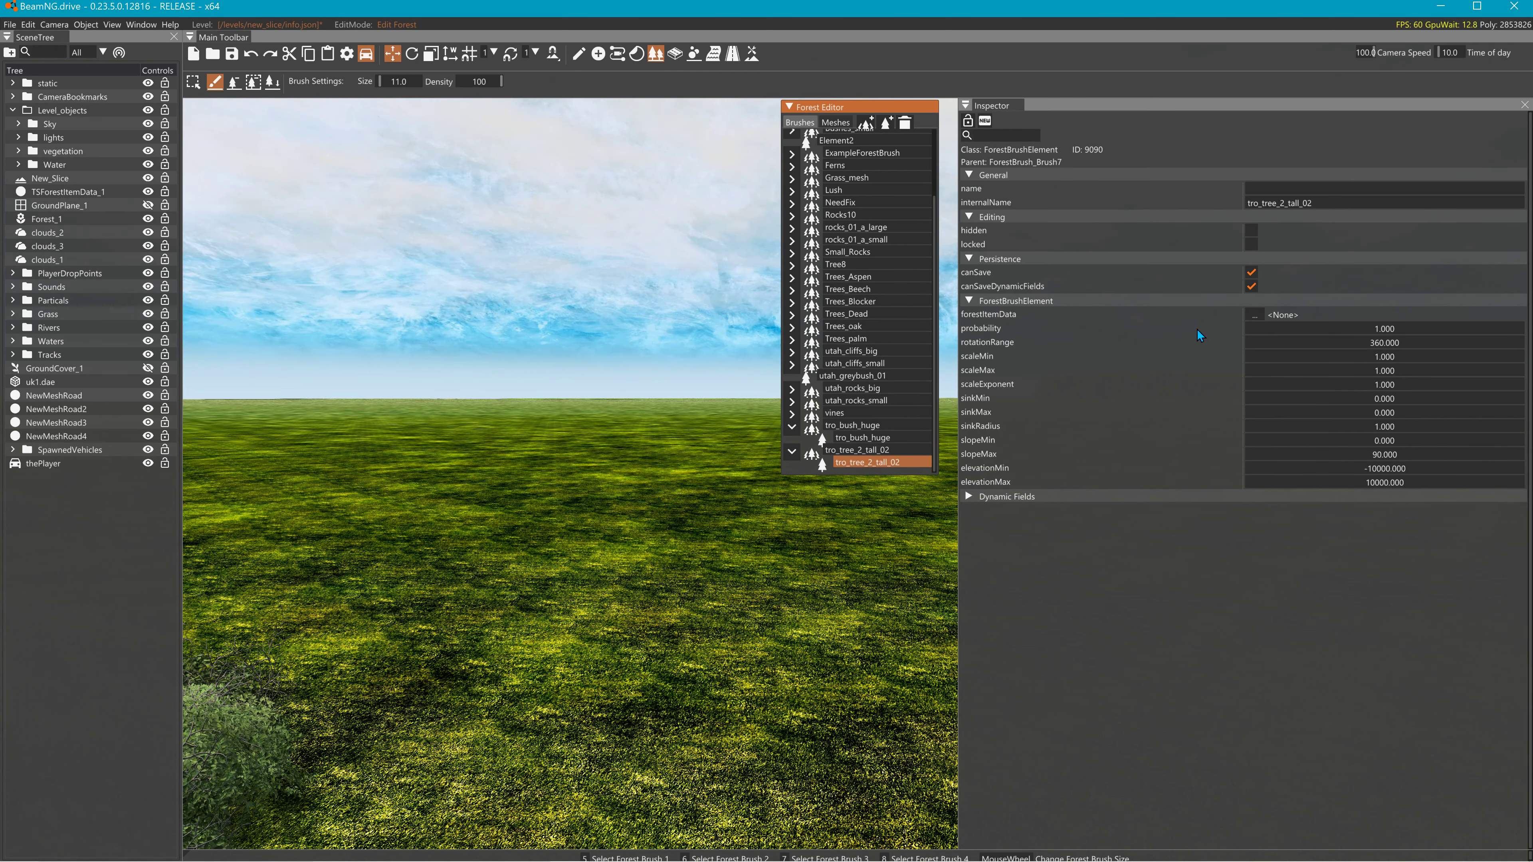
left_click(1253, 316)
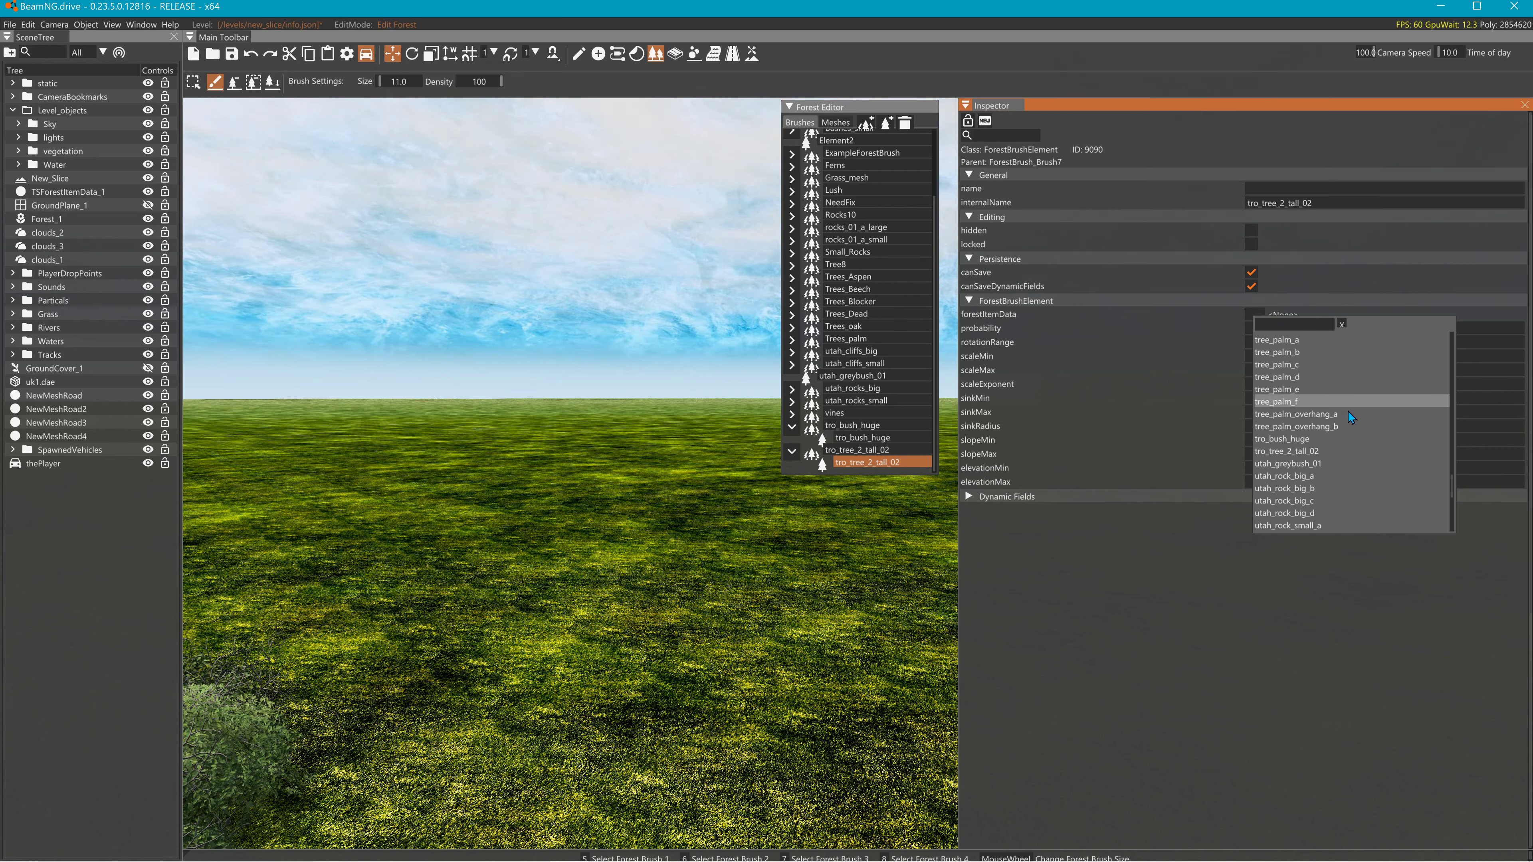
left_click(1309, 451)
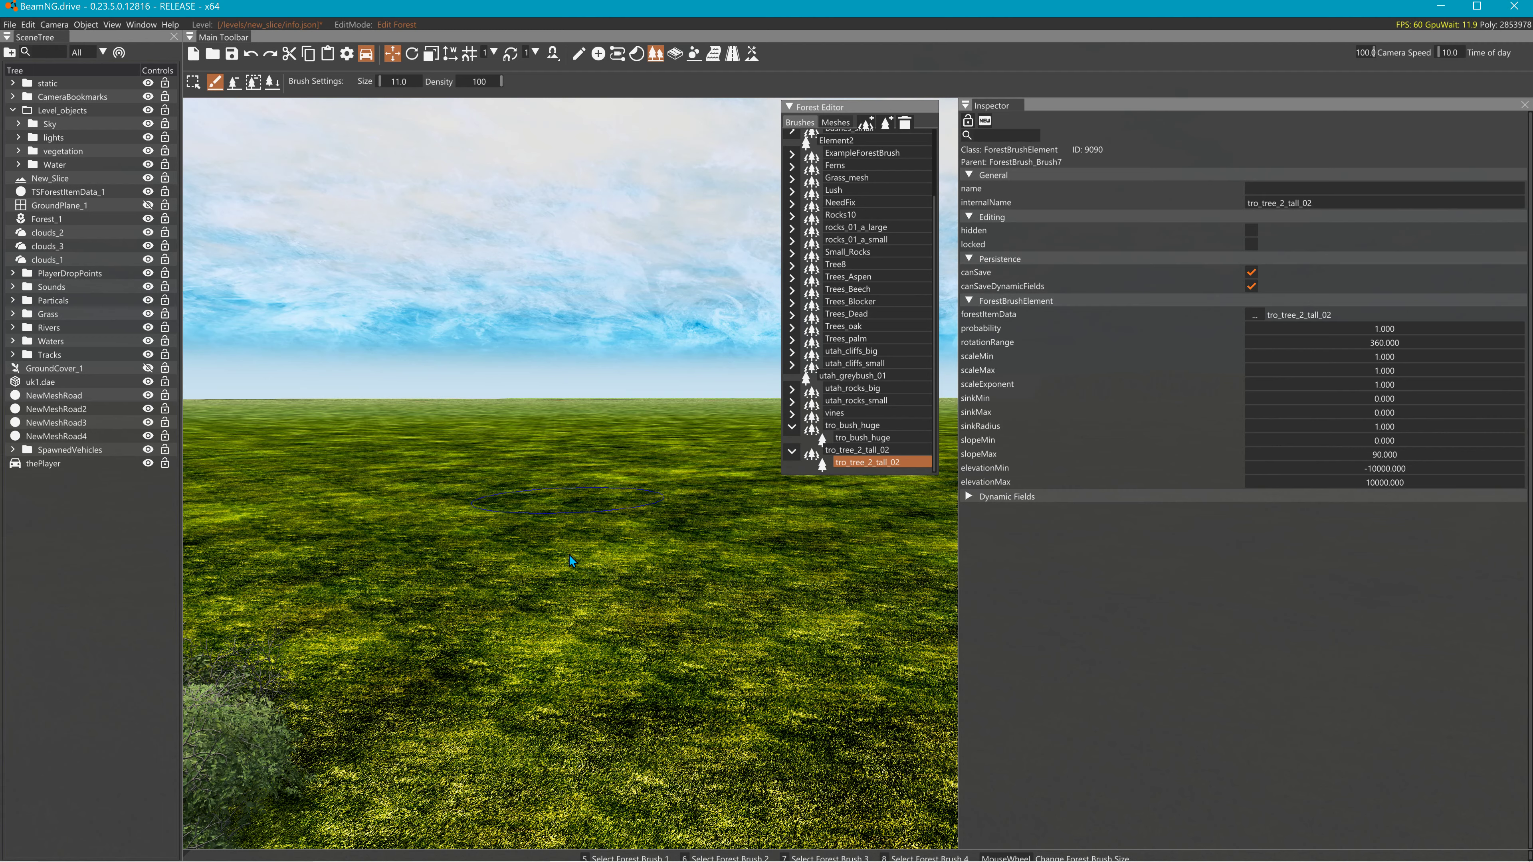
- Paint several clusters of tall tropical trees across the grass field
left_click(609, 547)
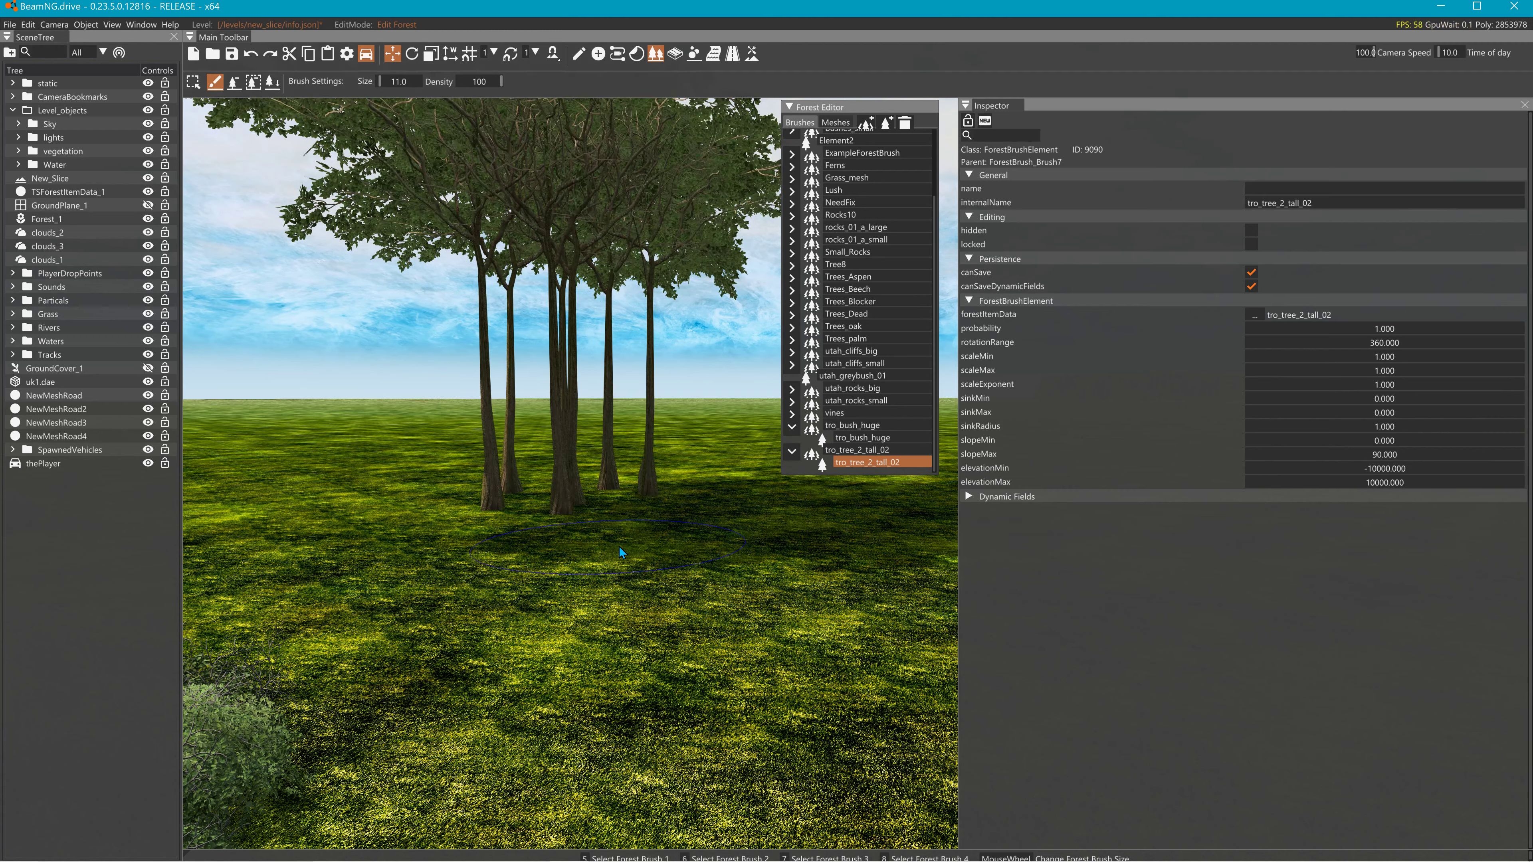
mouse_move(631, 543)
right_mouse_down()
mouse_move(749, 526)
mouse_move(640, 465)
mouse_move(619, 543)
mouse_move(518, 595)
right_mouse_up()
left_click(616, 603)
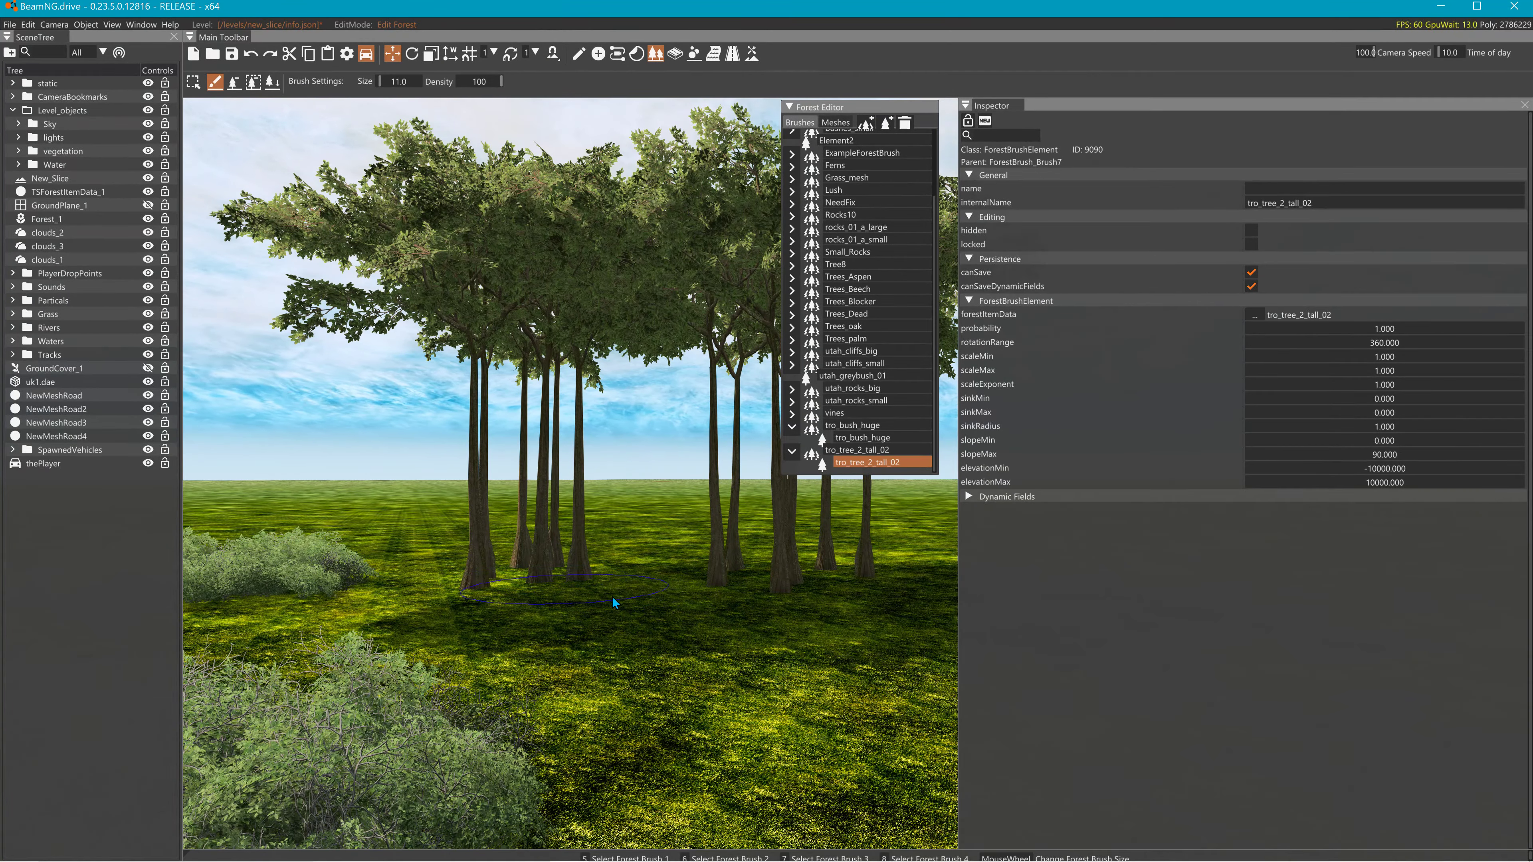
mouse_move(615, 603)
right_mouse_down()
mouse_move(767, 586)
mouse_move(623, 607)
mouse_move(725, 599)
right_mouse_up()
left_click(619, 608)
left_click(626, 602)
mouse_move(626, 602)
right_mouse_down()
mouse_move(344, 587)
mouse_move(365, 577)
right_mouse_up()
- Add the tro_bush_huge brush and paint mixed trees and huge bushes, then back away to empty grass
left_click(863, 438, "ctrl")
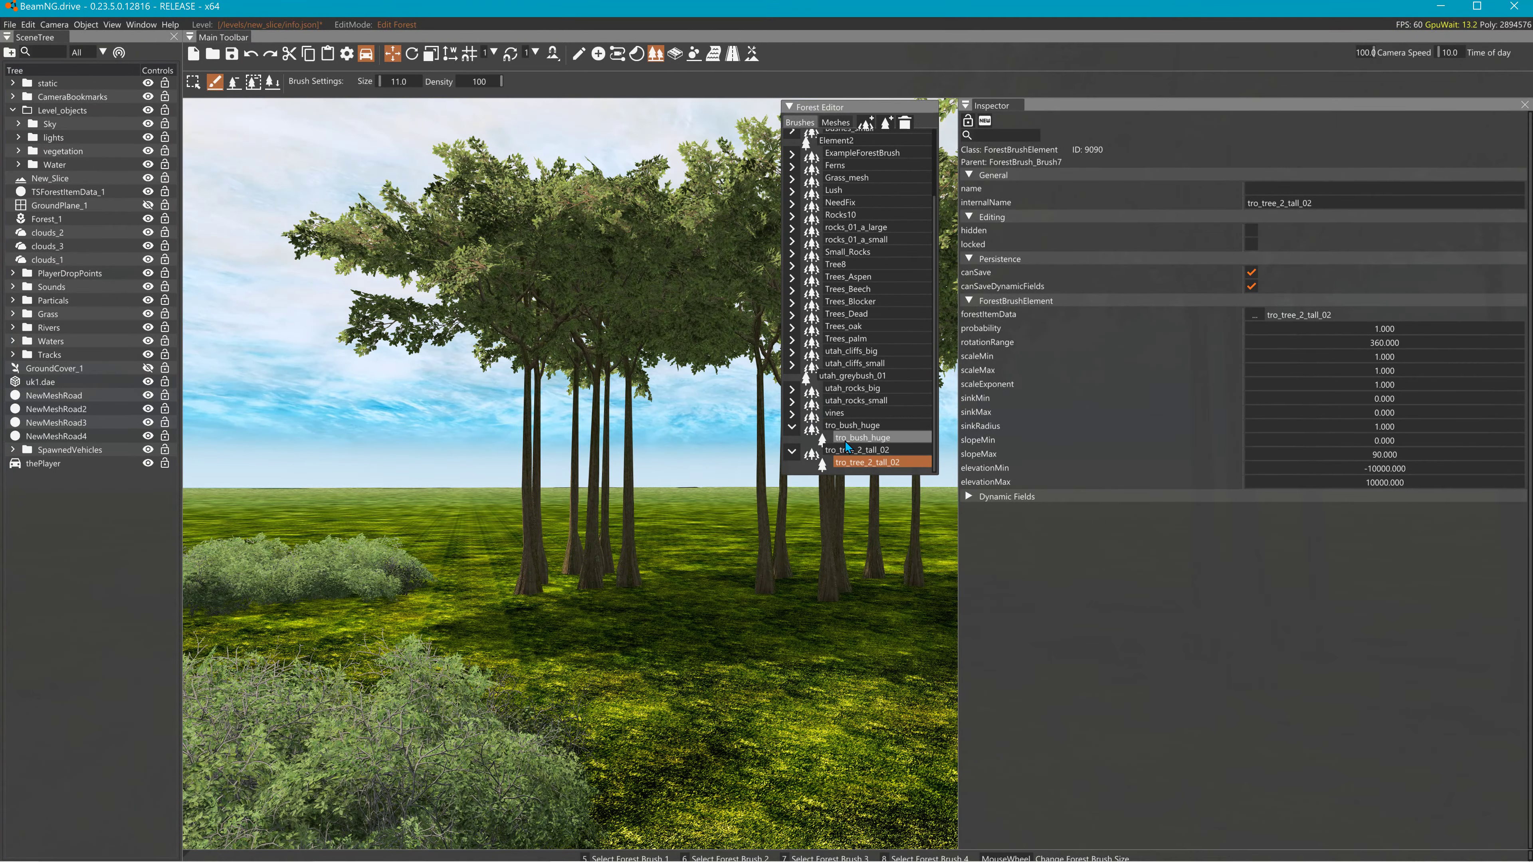
left_click(595, 646)
left_click(722, 685)
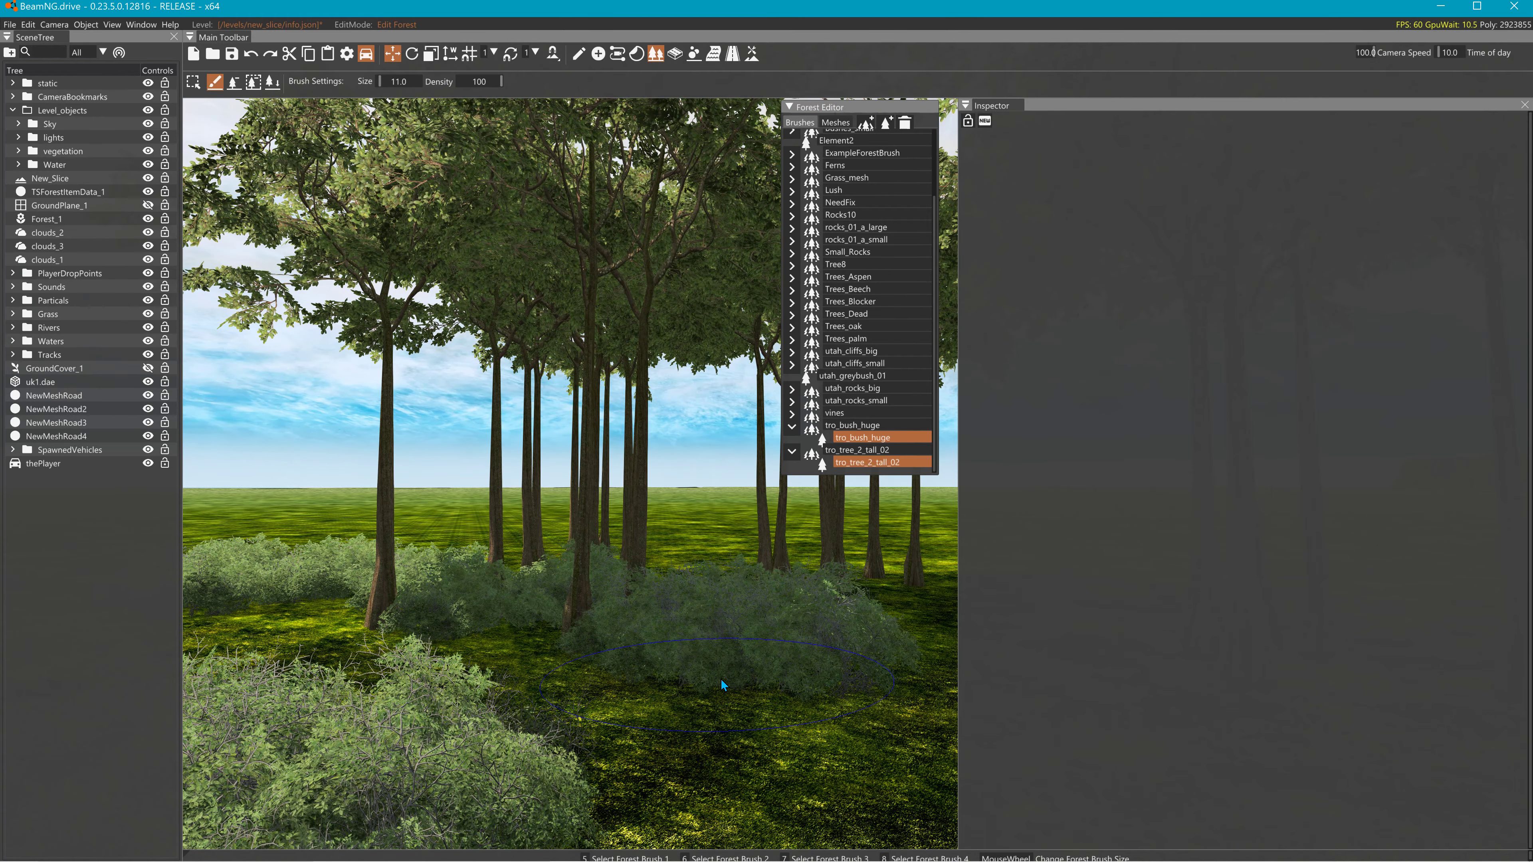
mouse_move(722, 685)
right_mouse_down()
mouse_move(824, 681)
mouse_move(709, 675)
mouse_move(708, 695)
mouse_move(643, 661)
mouse_move(767, 583)
mouse_move(772, 674)
mouse_move(758, 700)
mouse_move(543, 716)
right_mouse_up()
left_click(698, 675)
key("s")
key("w")
key("s")
right_click_drag(767, 430, 794, 528)
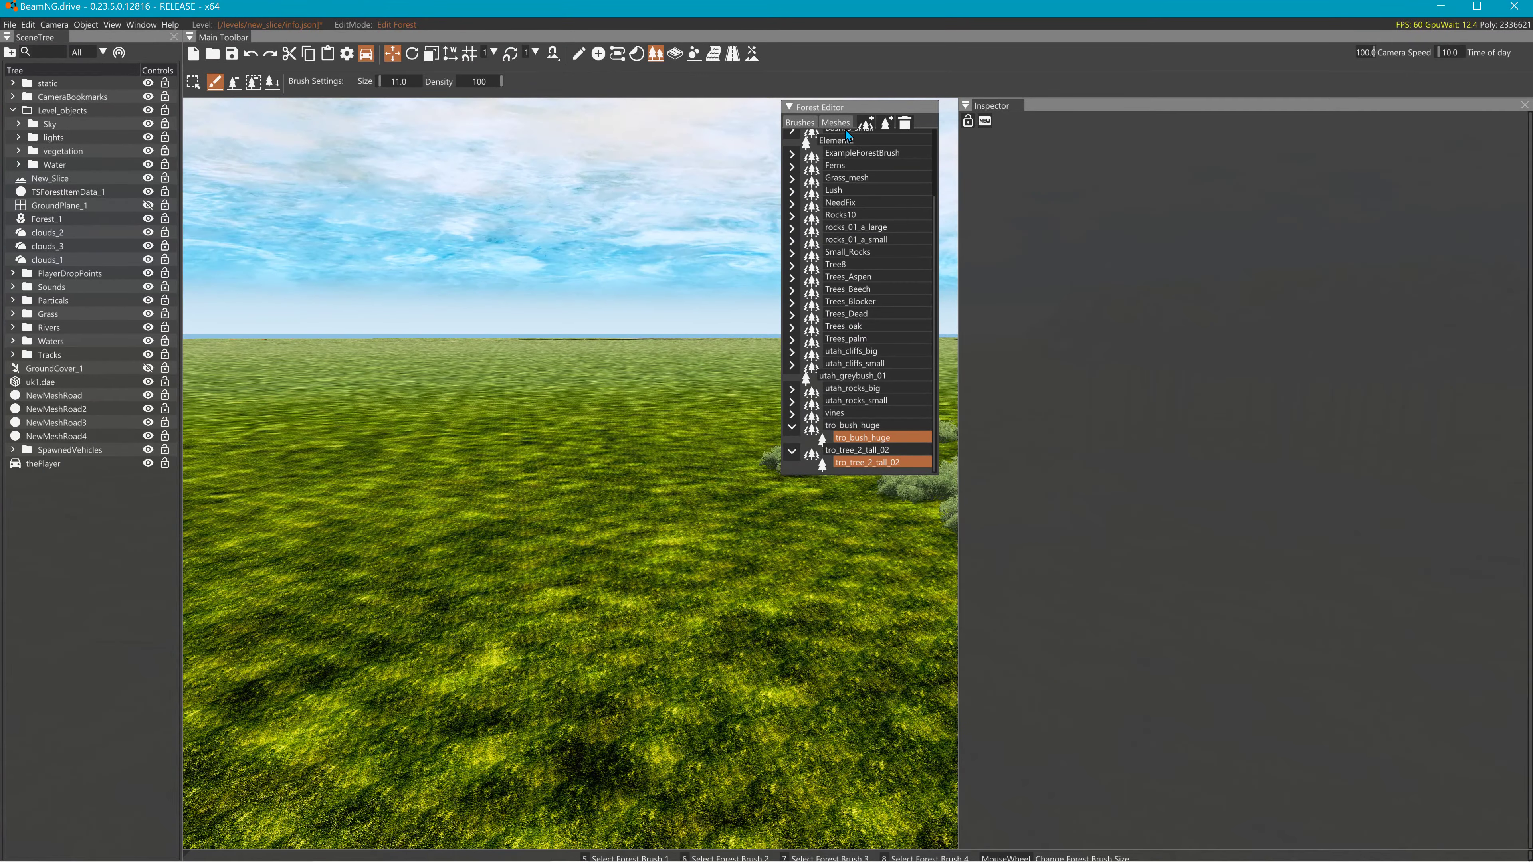
left_click(842, 124)
- Add container_01_a.dae from New_Slice/art/shapes/misc1 as a forest mesh and copy its name
left_click(870, 126)
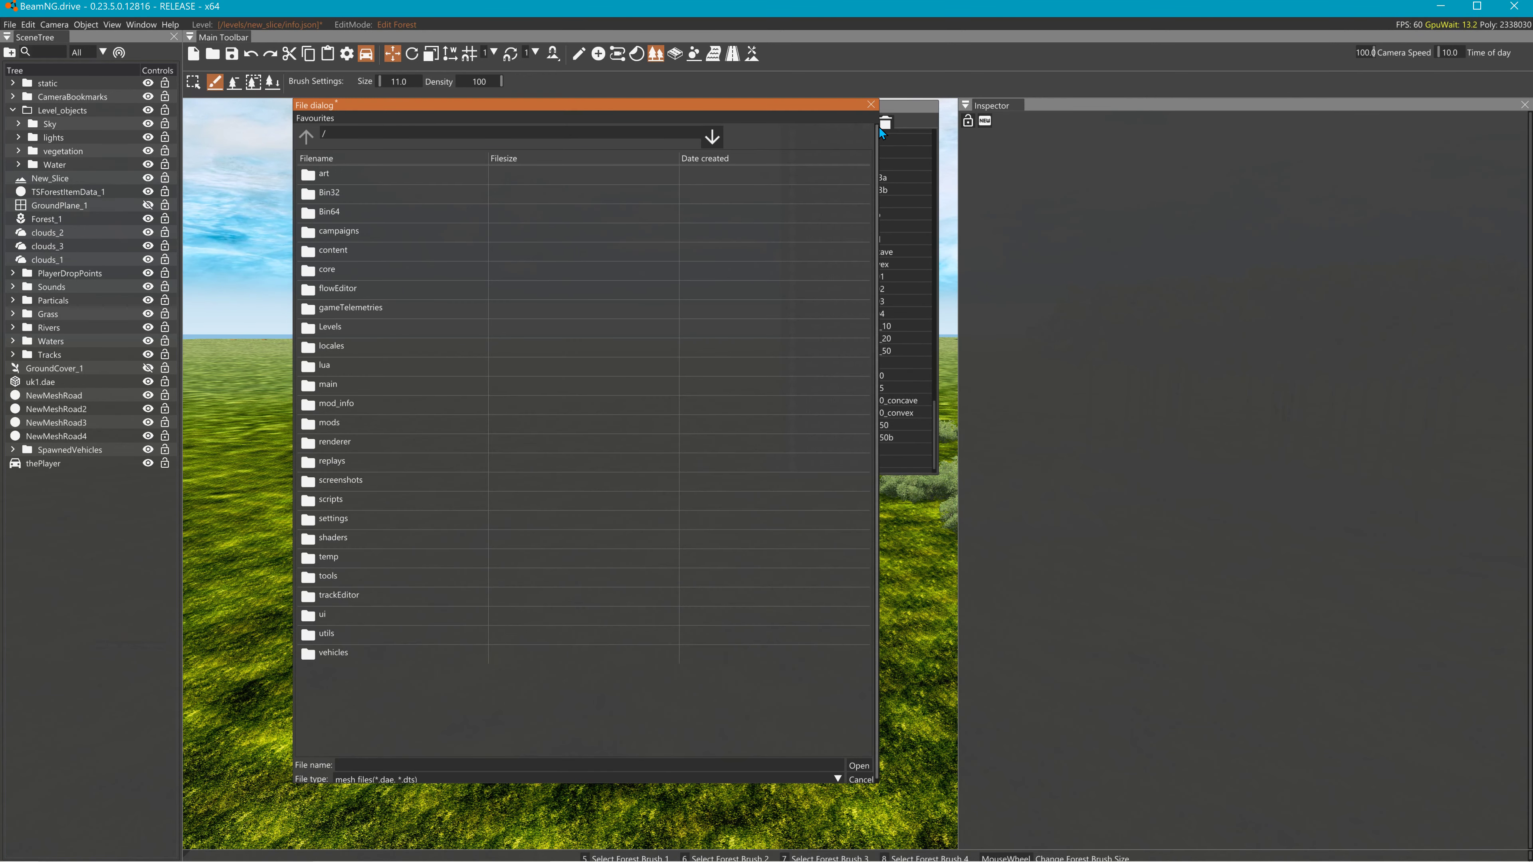
double_click(350, 329)
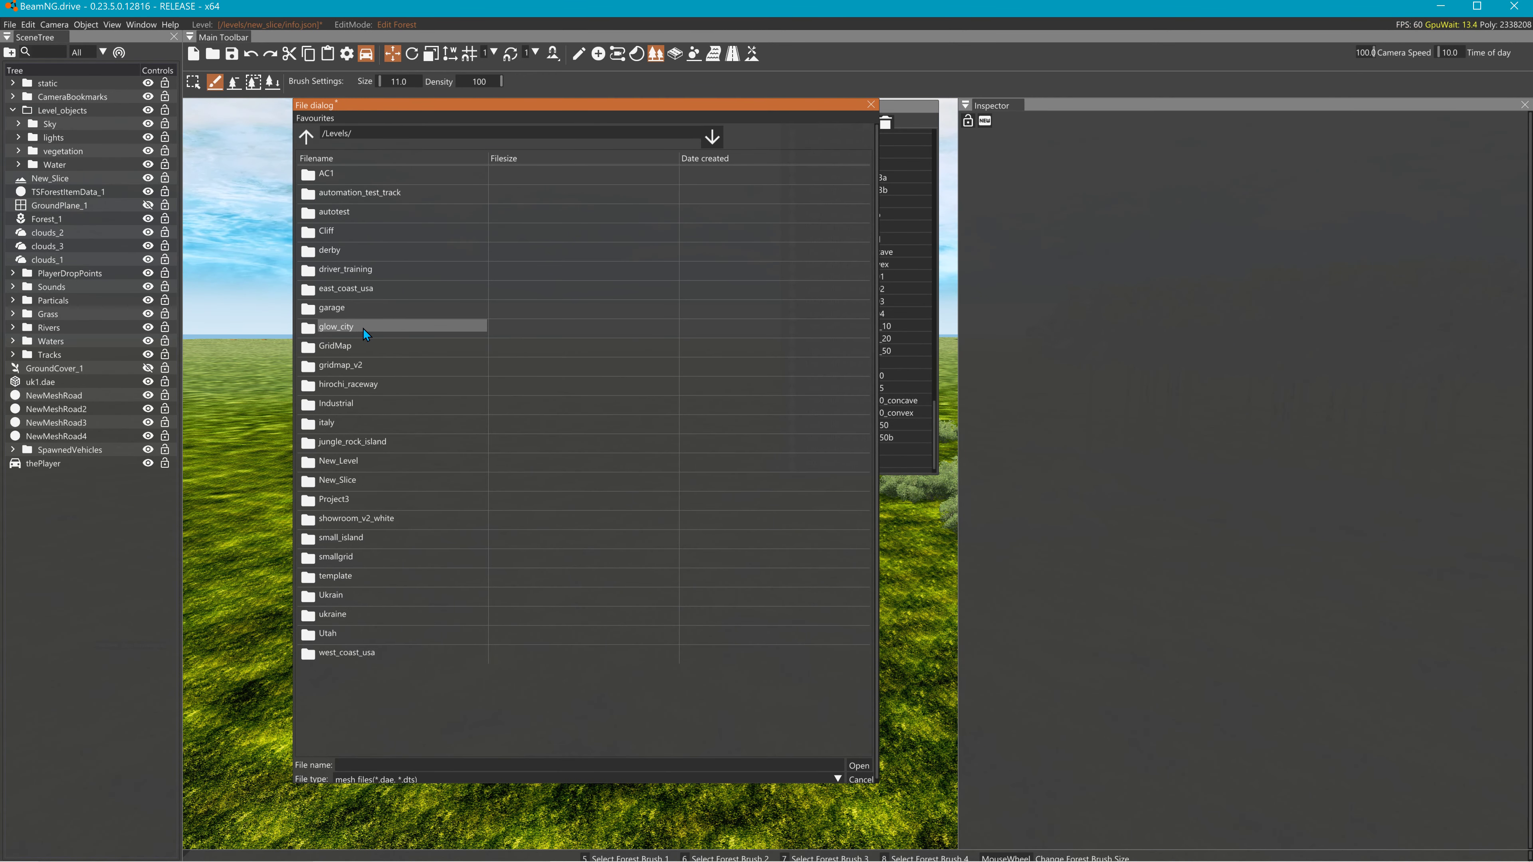
double_click(349, 477)
double_click(334, 174)
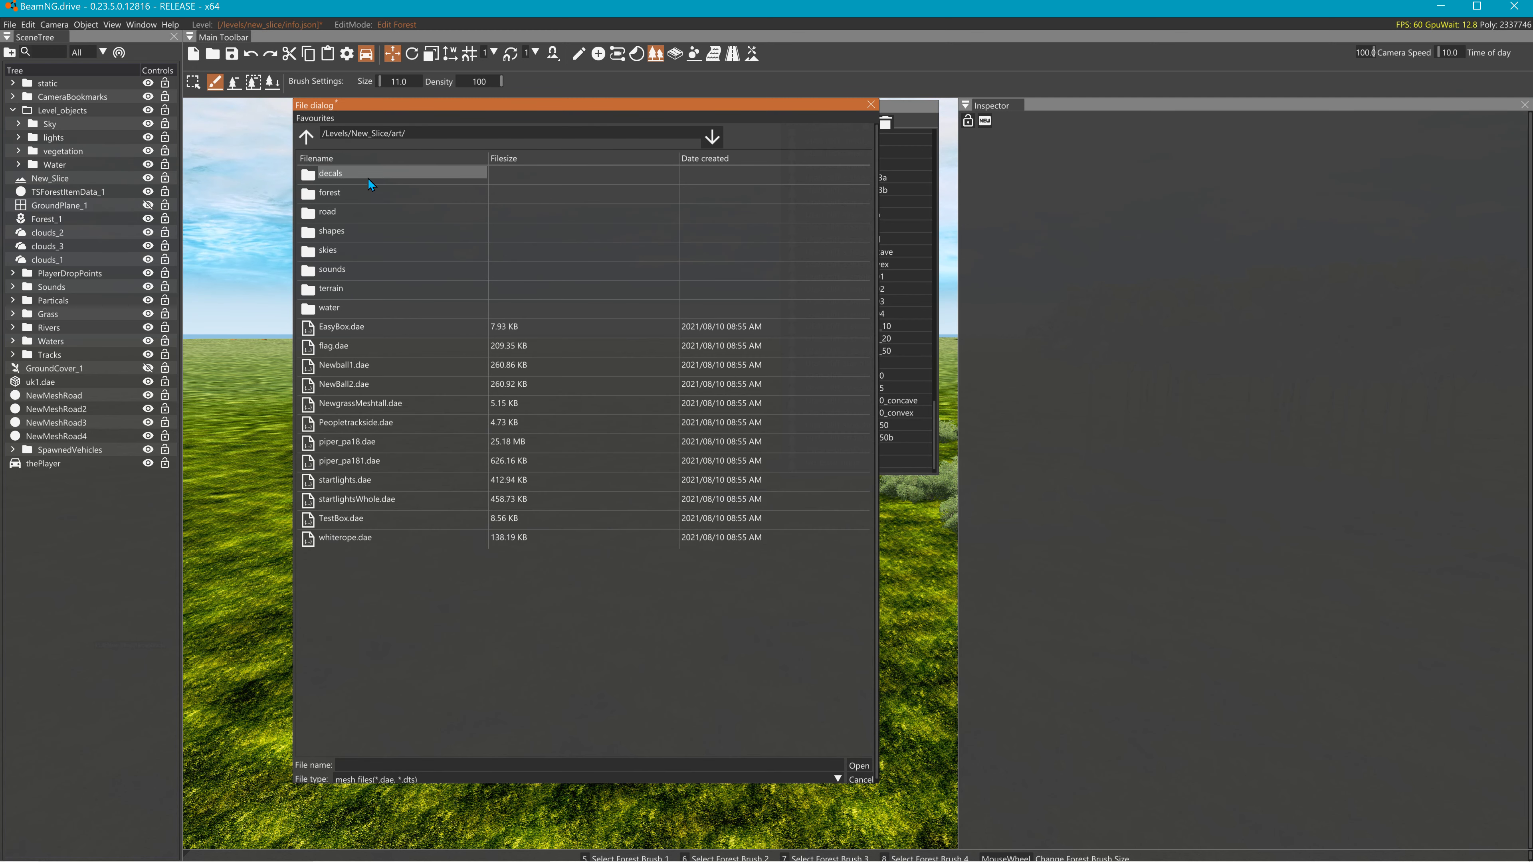
double_click(338, 231)
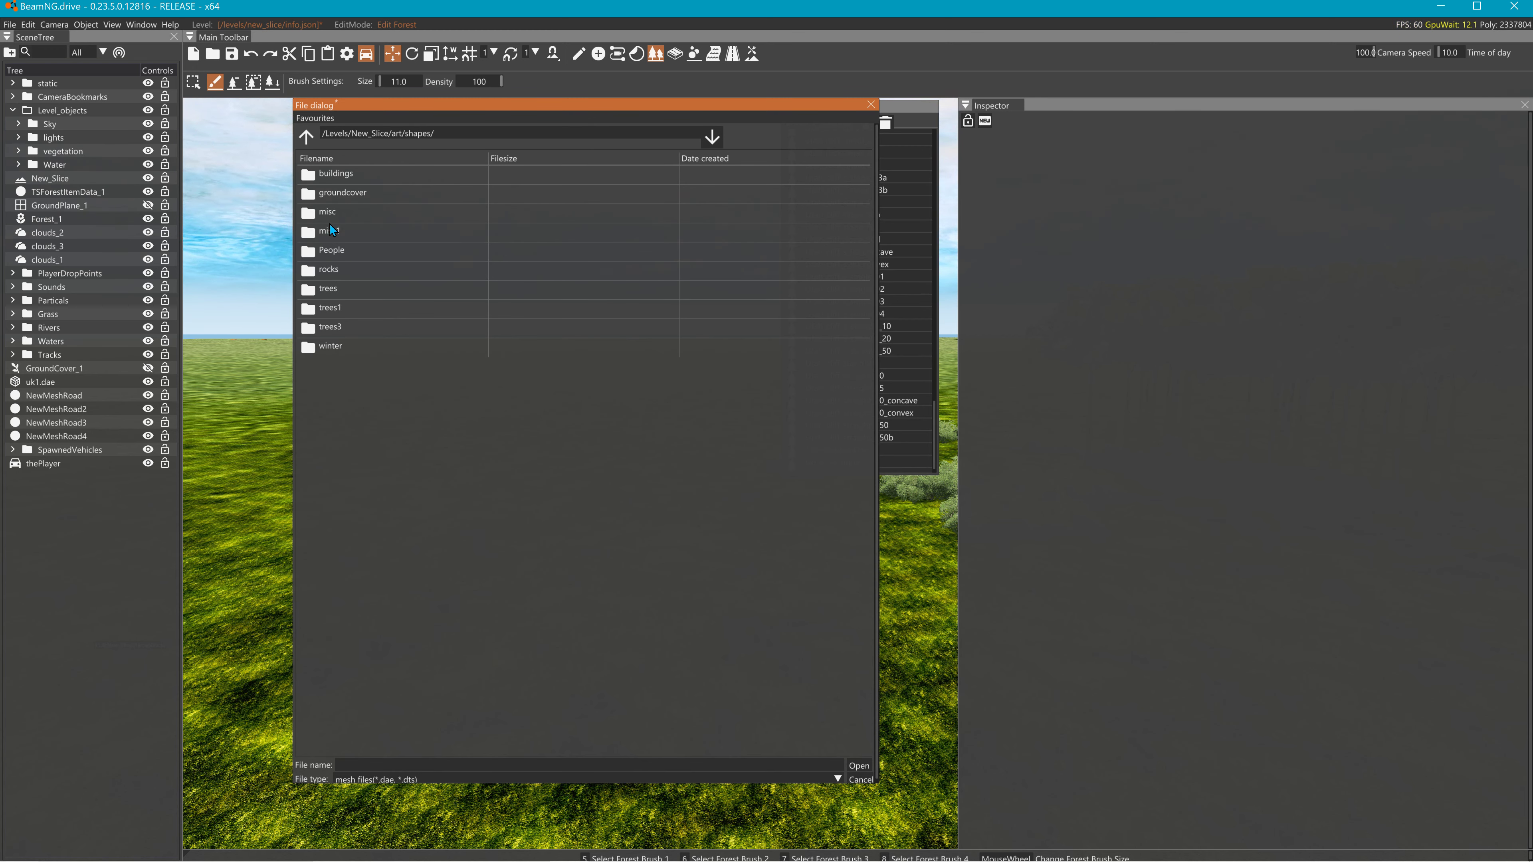
double_click(331, 230)
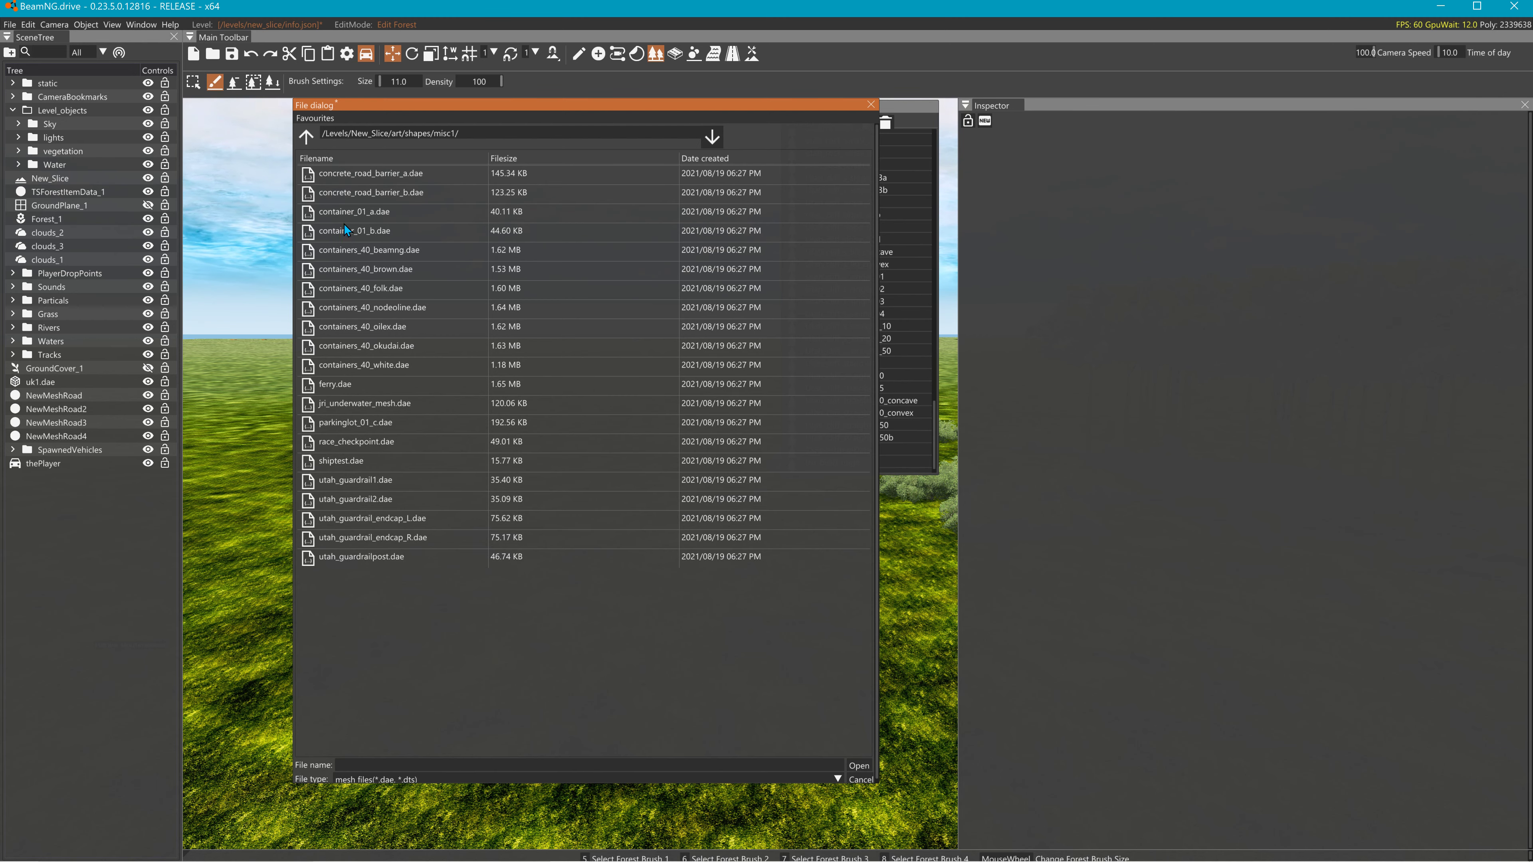
left_click(350, 212)
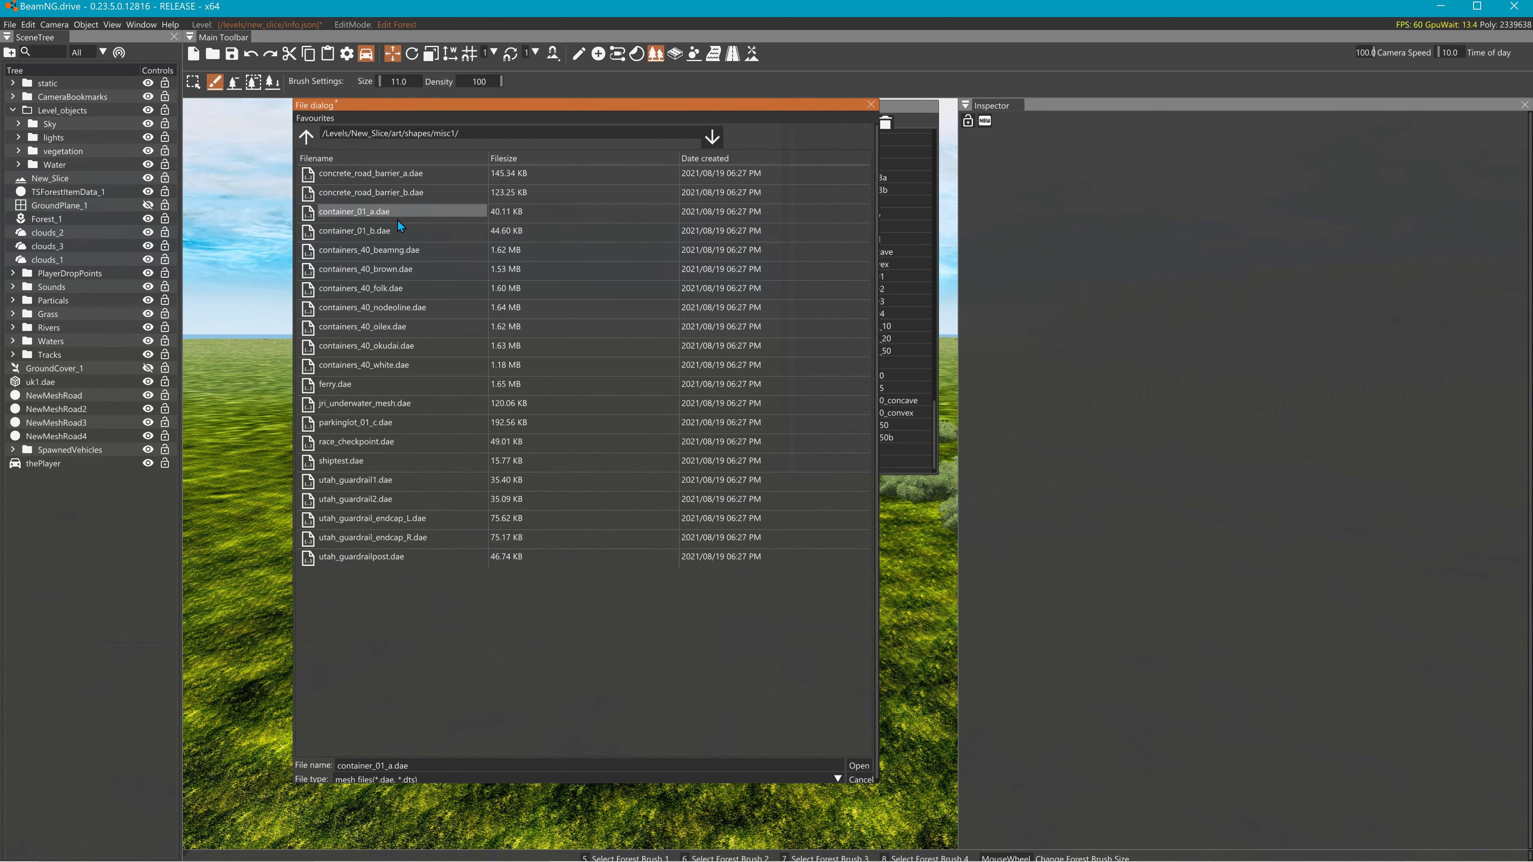
left_click(859, 765)
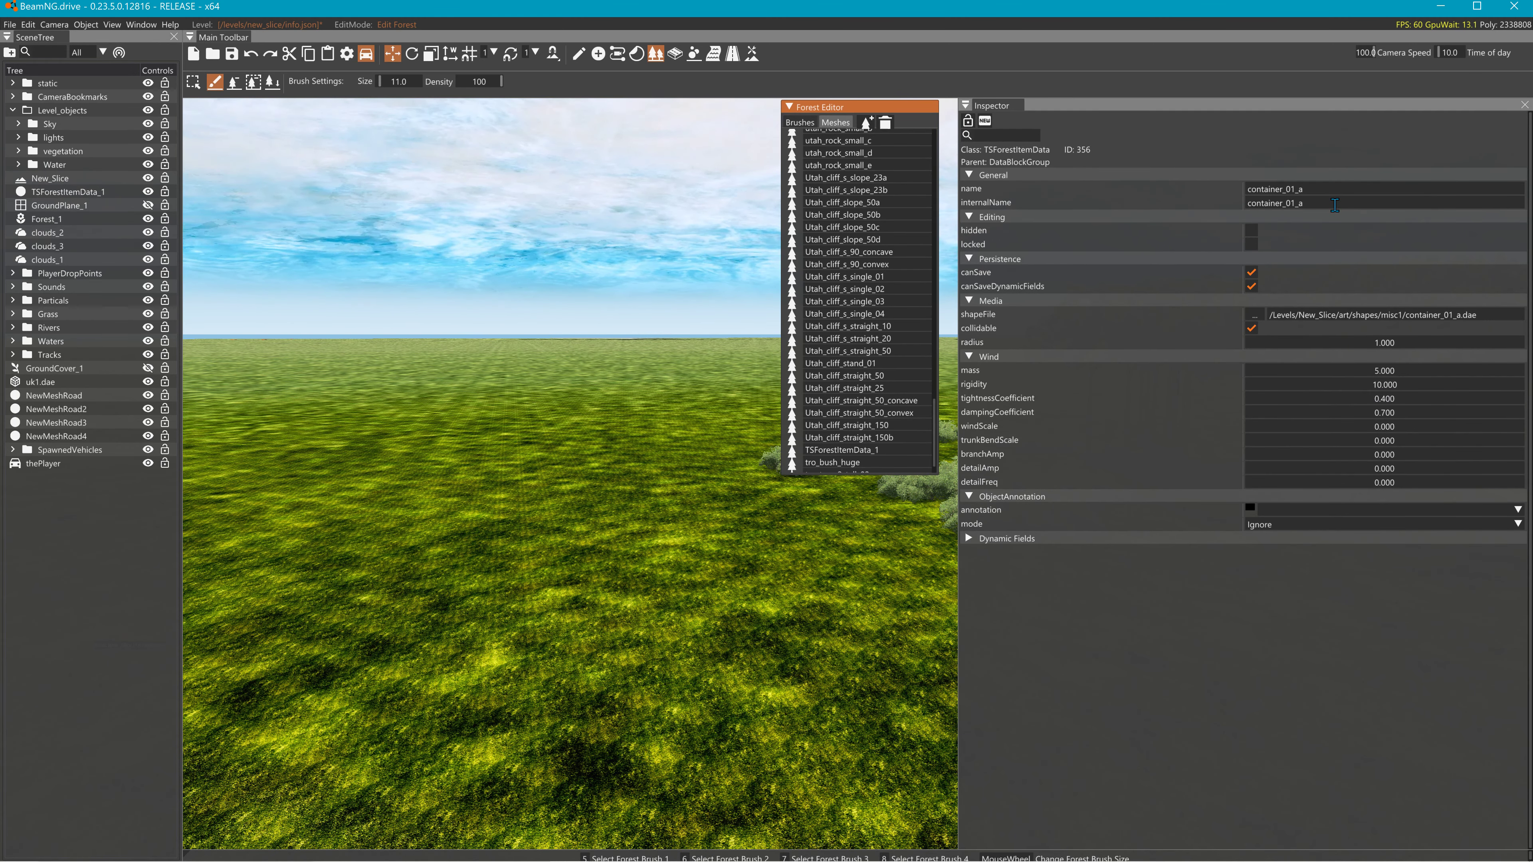
left_click_drag(1334, 191, 1188, 200)
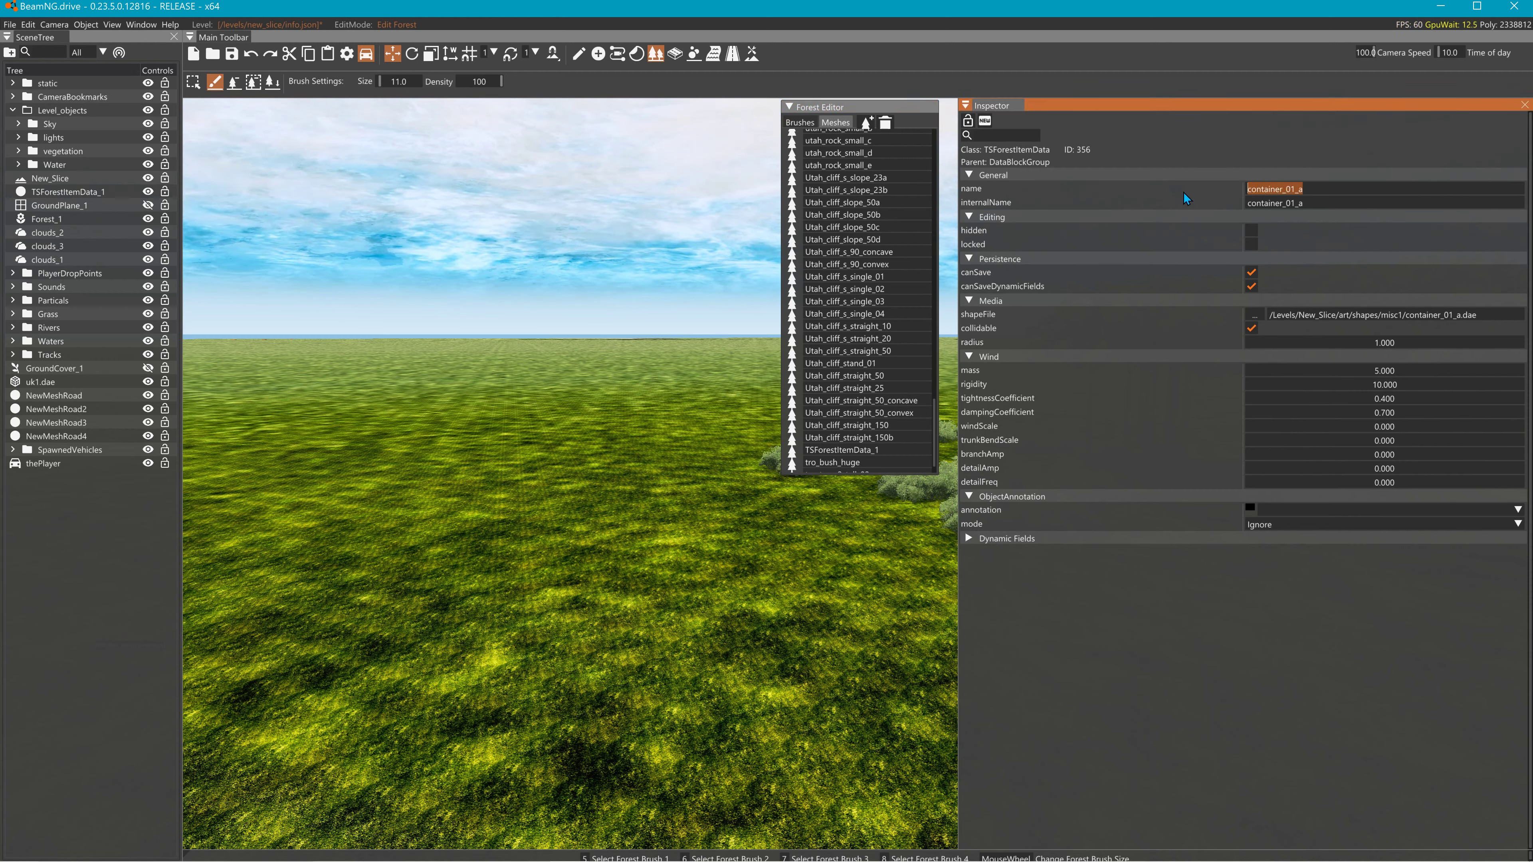
- Create a new forest brush named container_01_a
left_click(801, 123)
left_click(885, 425)
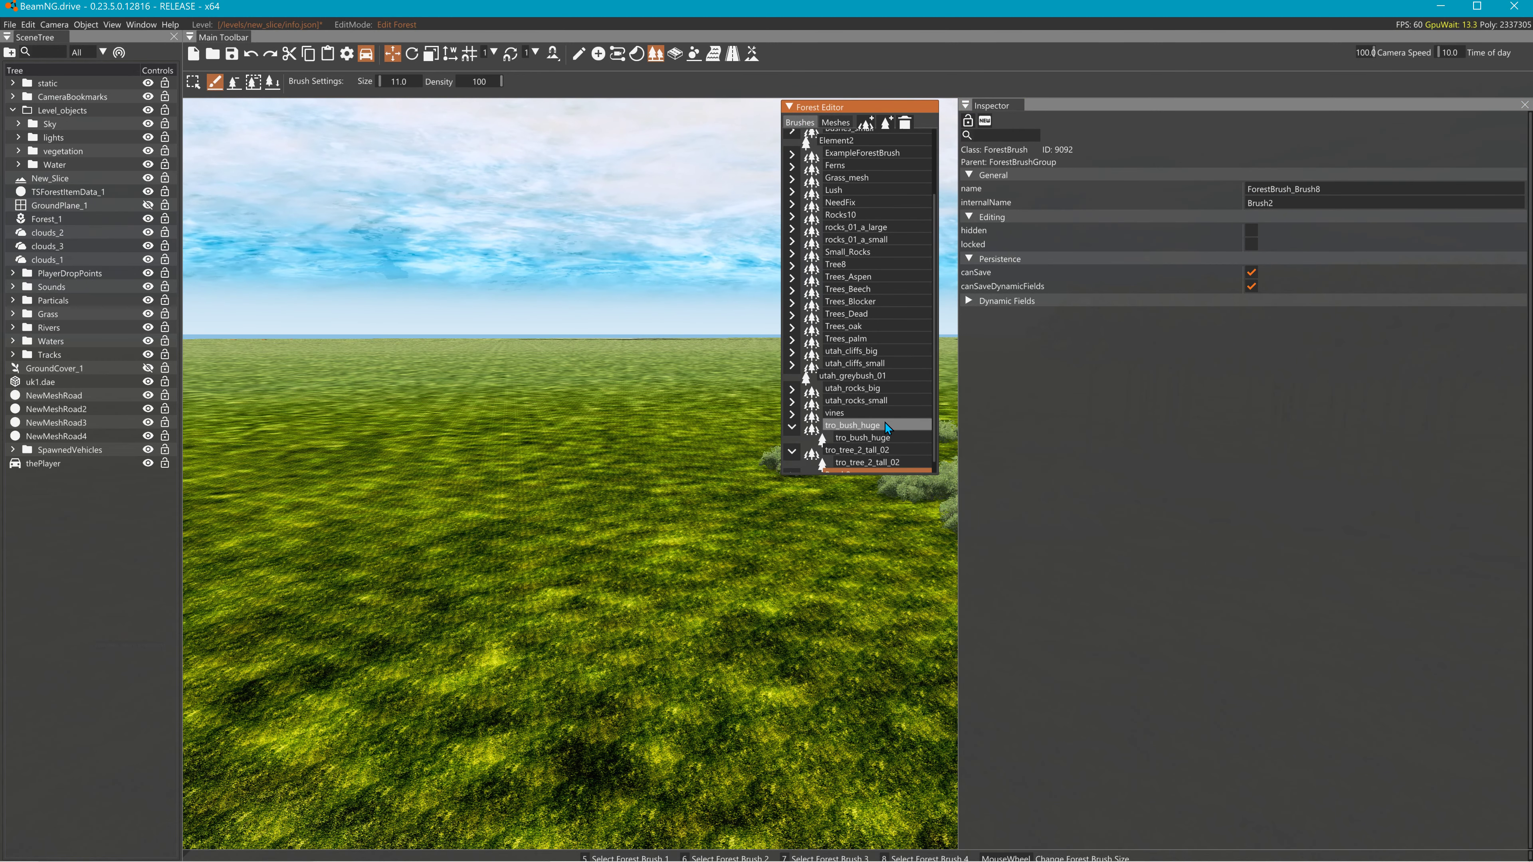
scroll(850, 462, "down", 1)
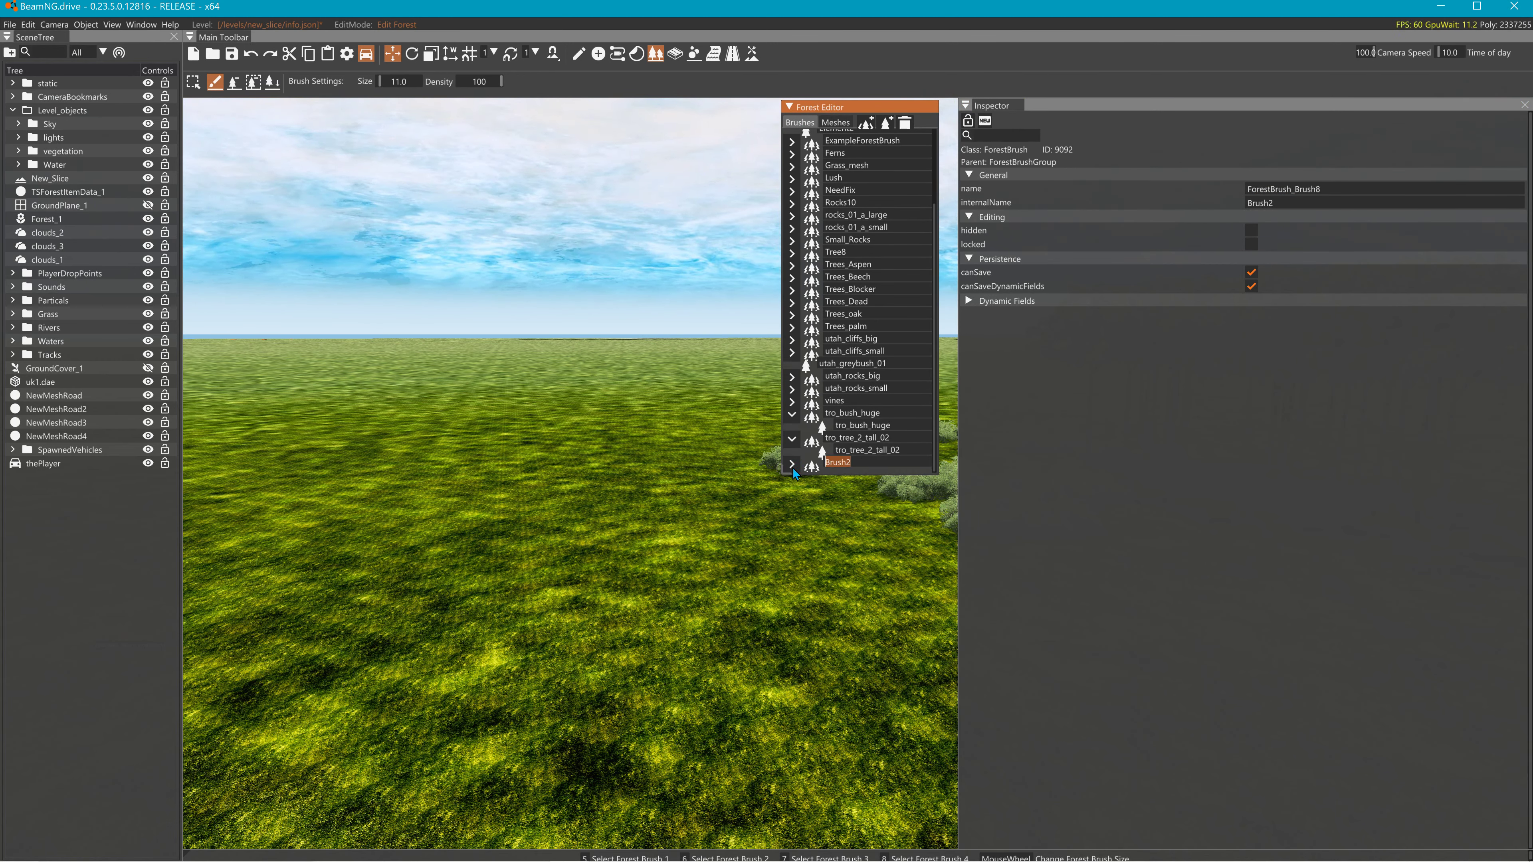
type("container_01_a")
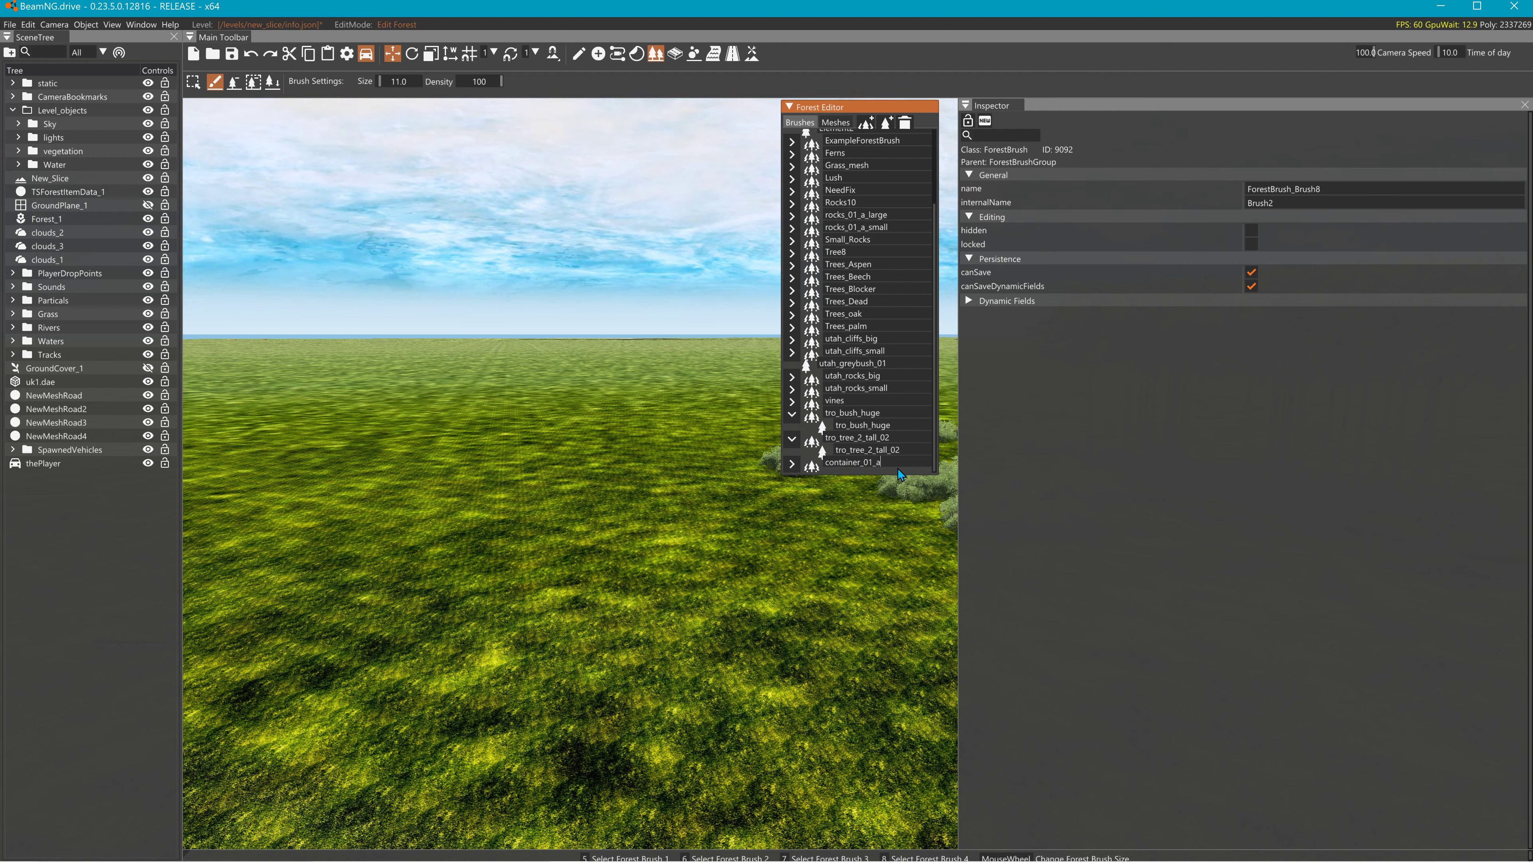
key("Return")
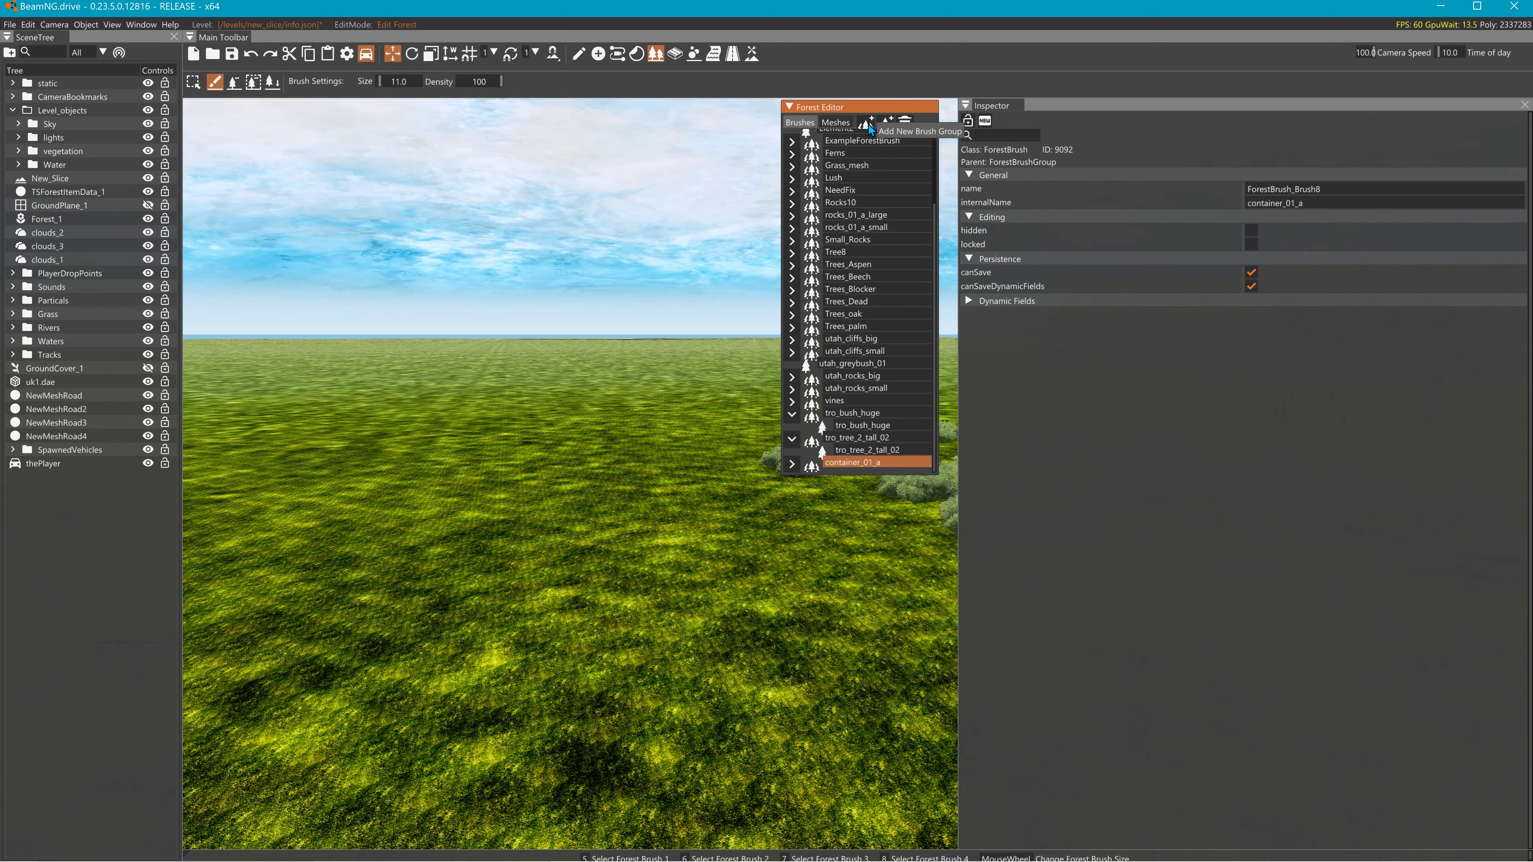
- Give the brush an element painting the container_01_a mesh and paint a first container cluster
left_click(886, 122)
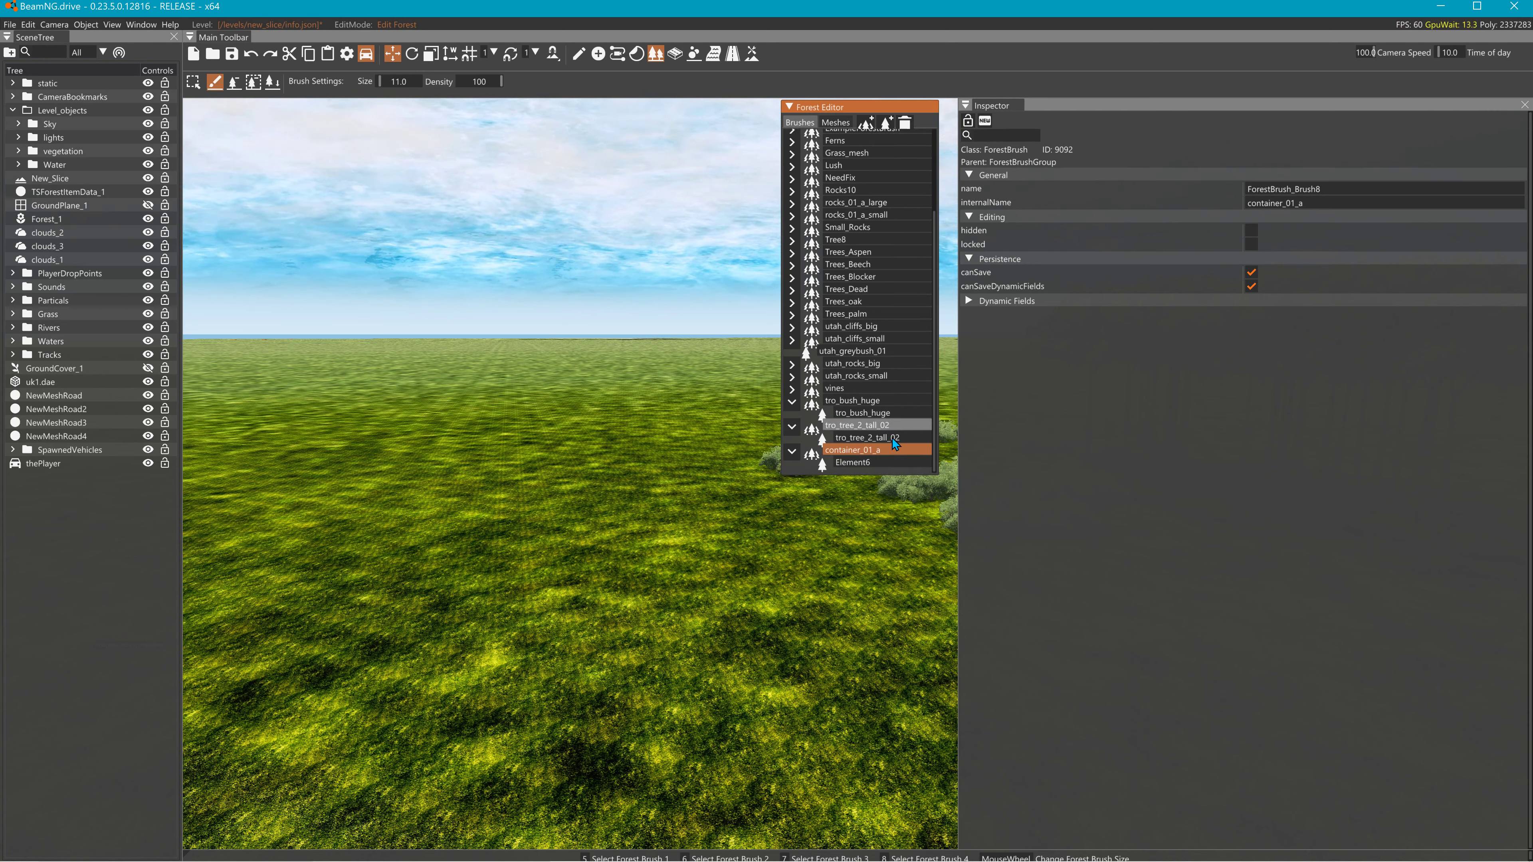
double_click(866, 463)
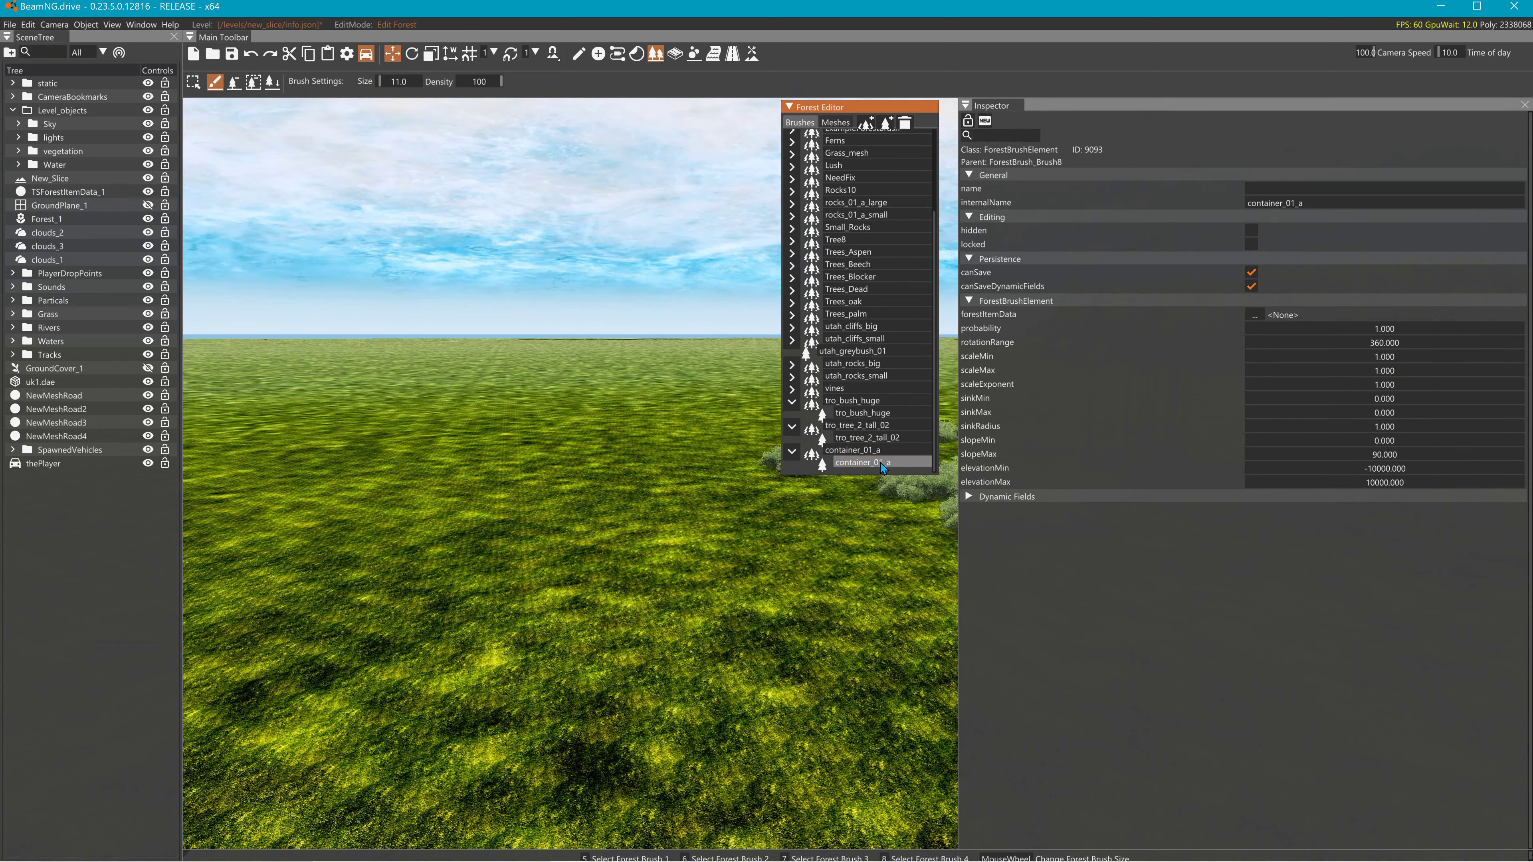
left_click(1254, 314)
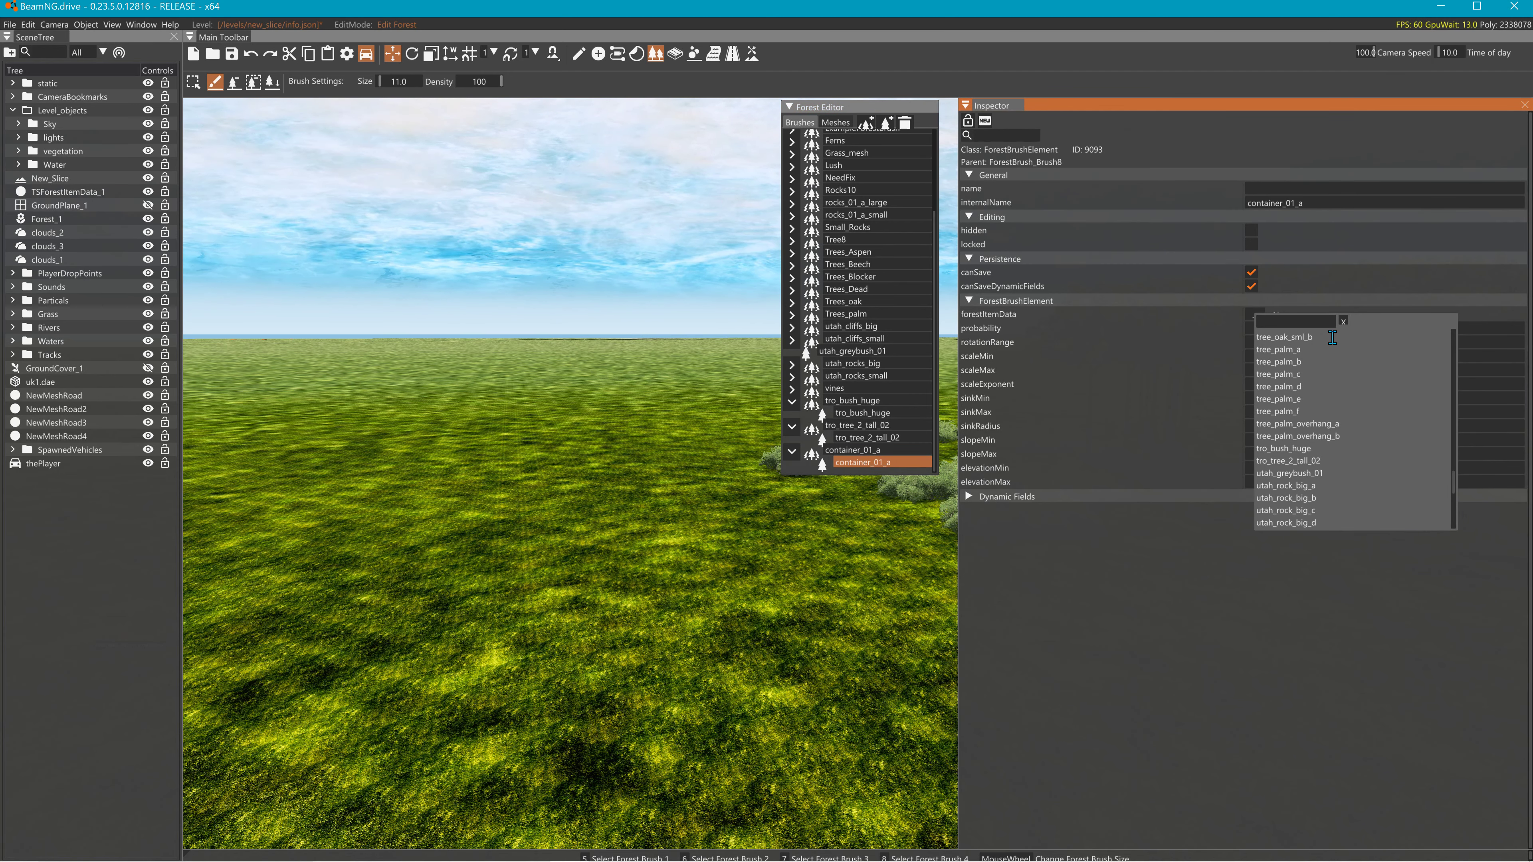
scroll(1328, 368, "down", 3)
scroll(1328, 371, "up", 10)
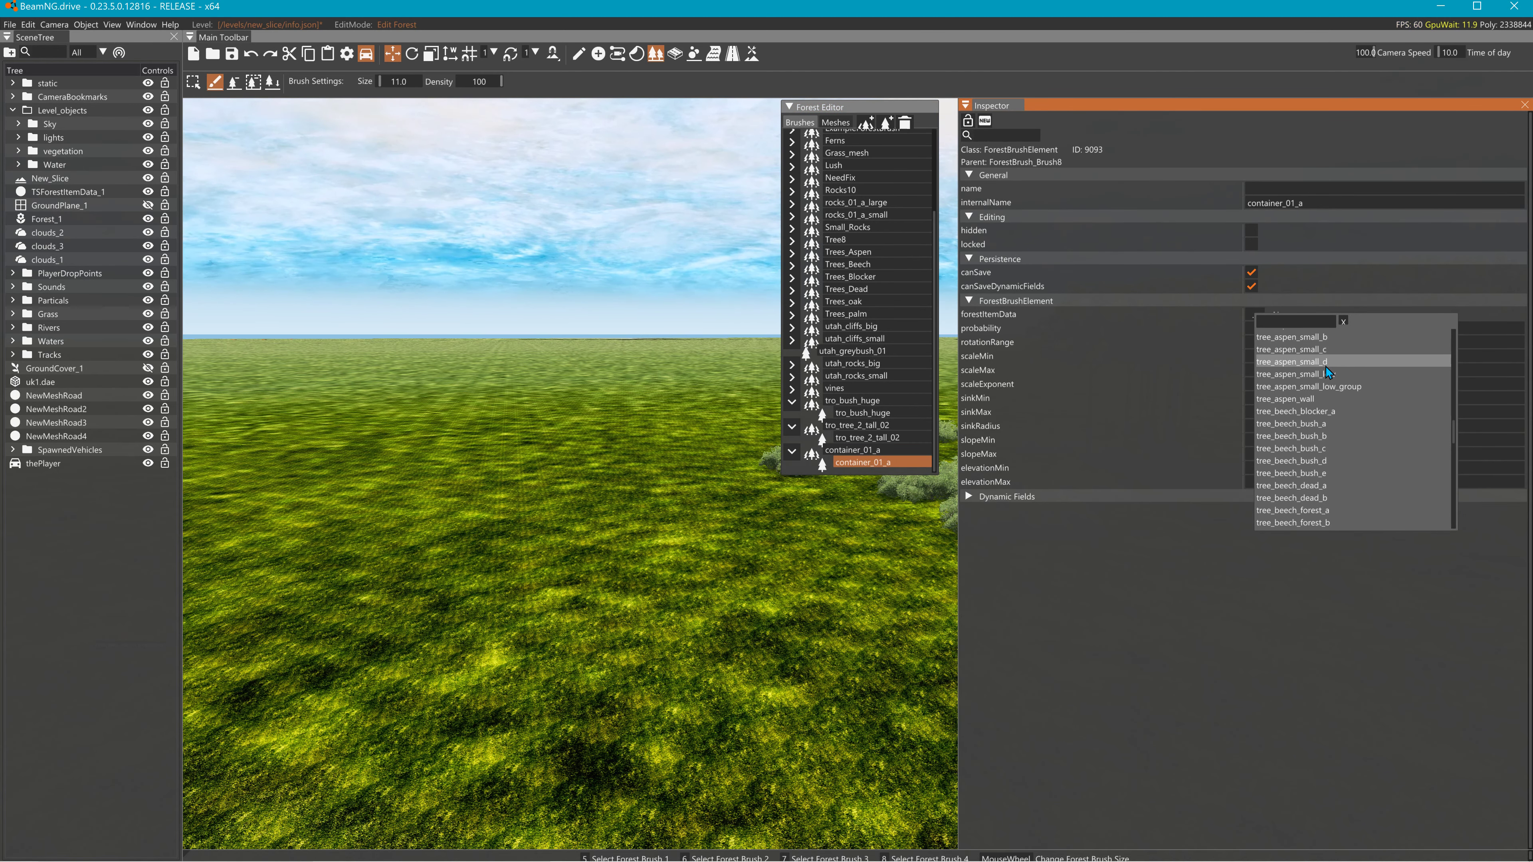
scroll(1328, 373, "up", 3)
scroll(1328, 368, "down", 13)
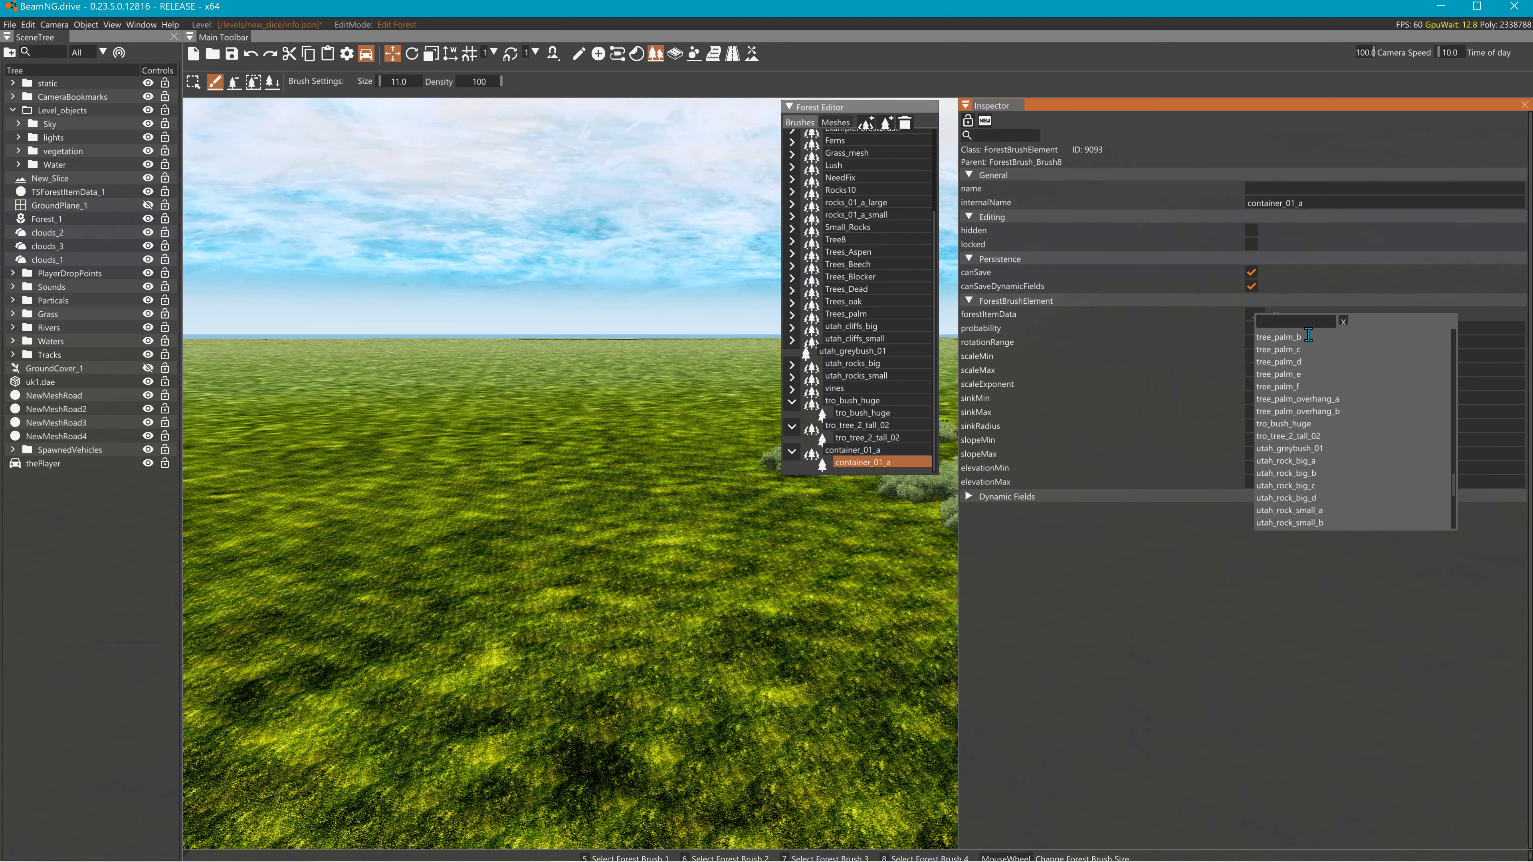
type("co")
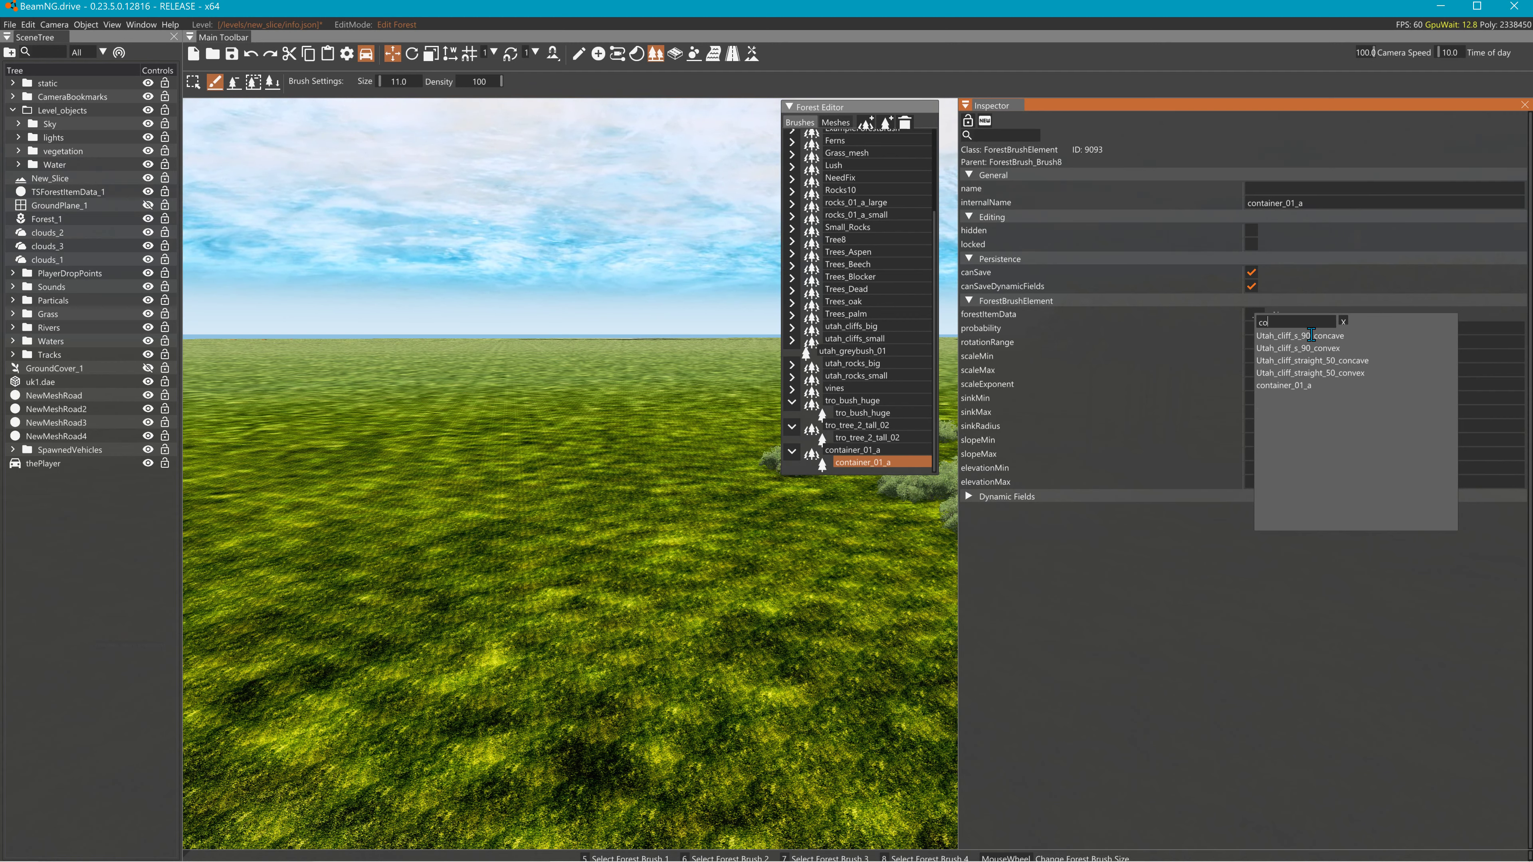
left_click(1268, 386)
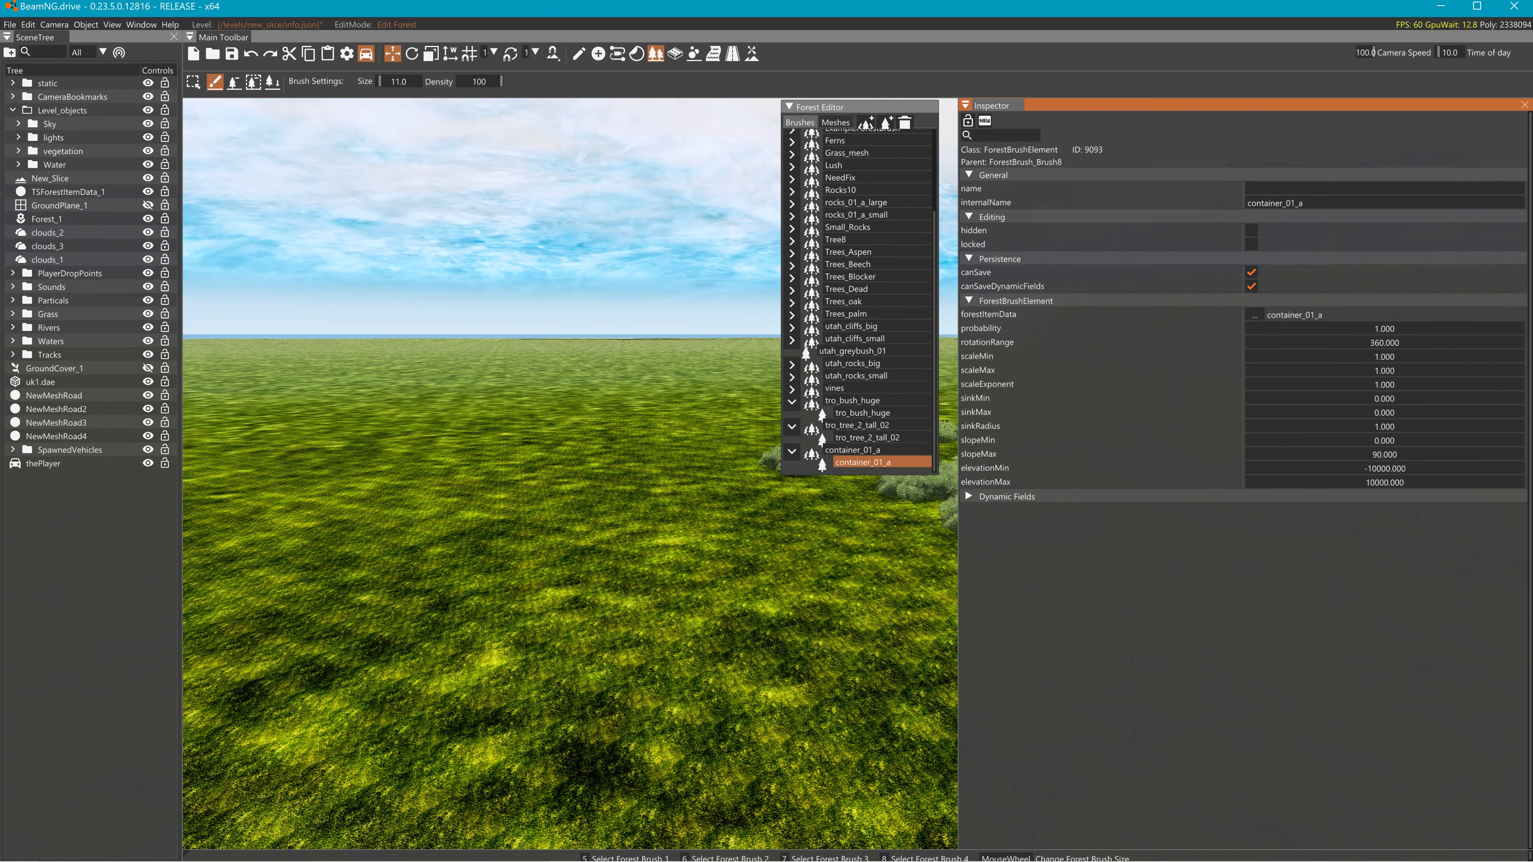
left_click(477, 559)
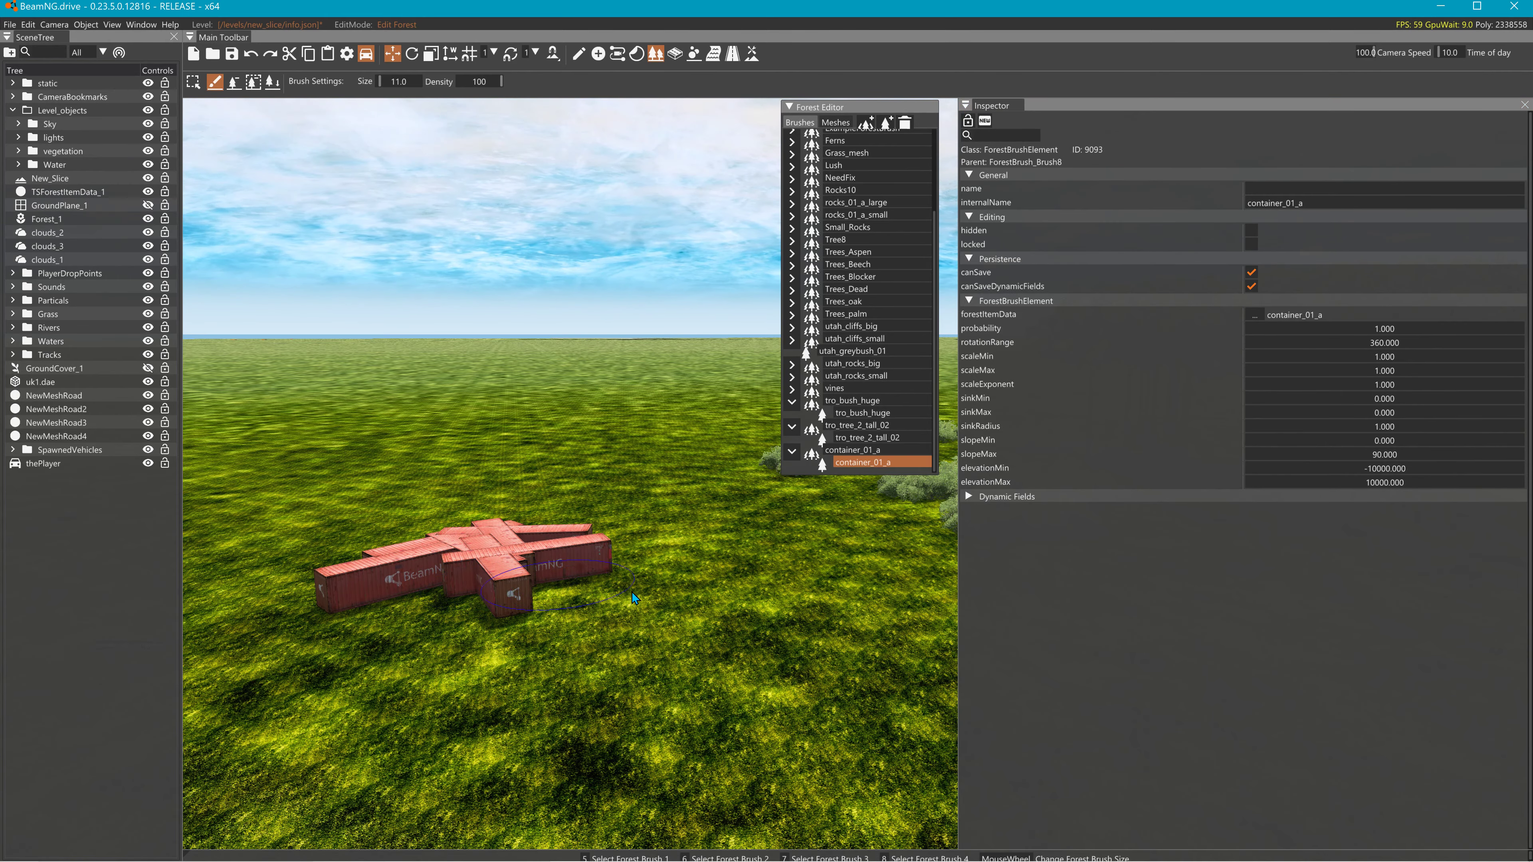
- Paint a second container cluster, then lower brush density to 23 and size to 1
left_click(718, 595)
mouse_move(648, 636)
right_mouse_down()
mouse_move(465, 611)
mouse_move(519, 624)
right_mouse_up()
left_click_drag(483, 86, 468, 87)
left_click(540, 579)
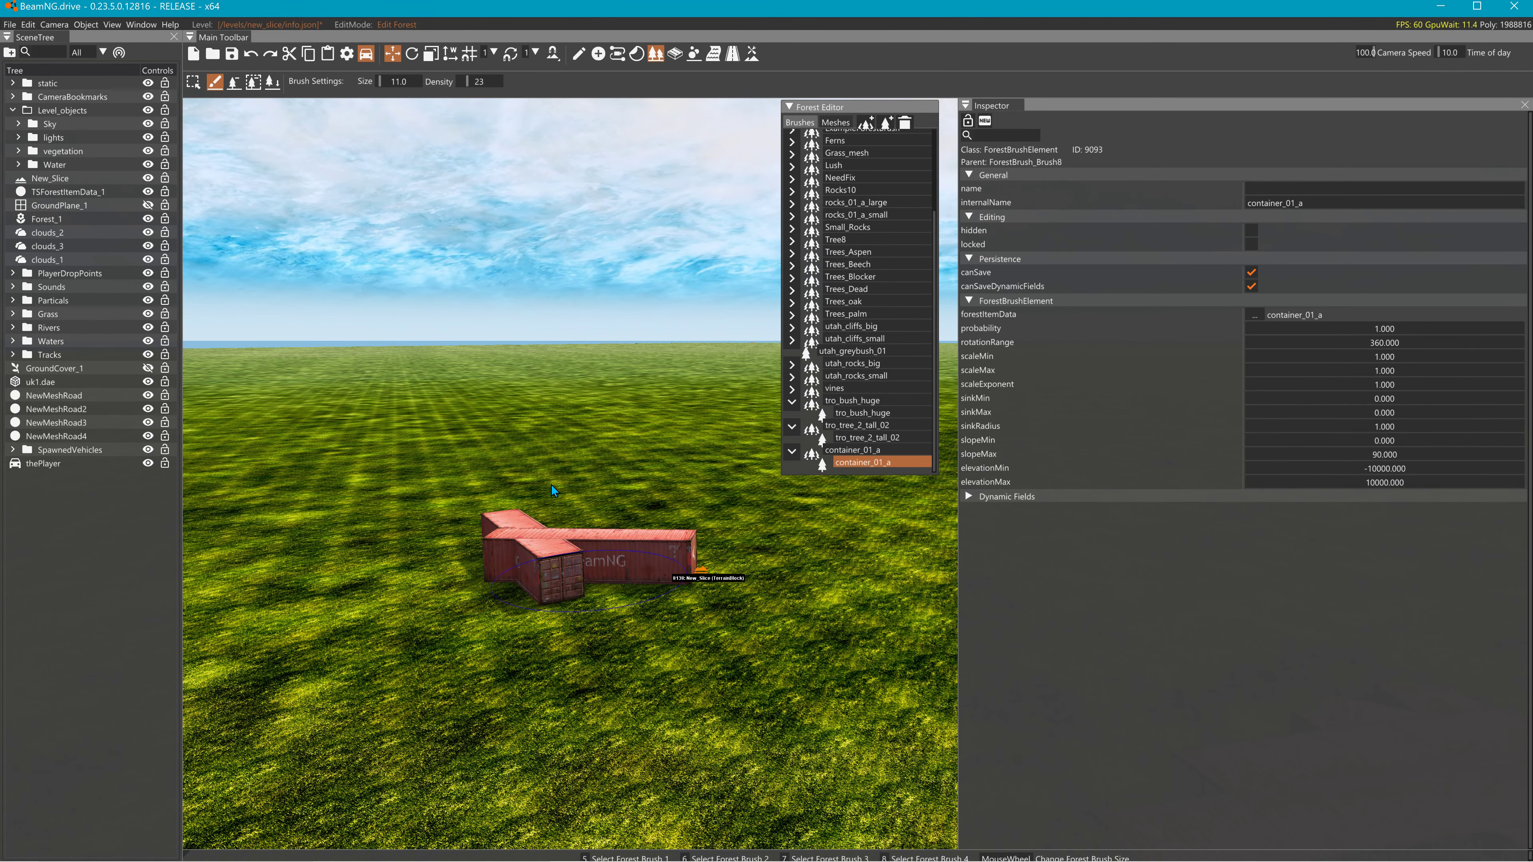
scroll(318, 195, "down", 10)
- Scatter single red containers across the grass, mostly on the left and in the distance
left_click(395, 586)
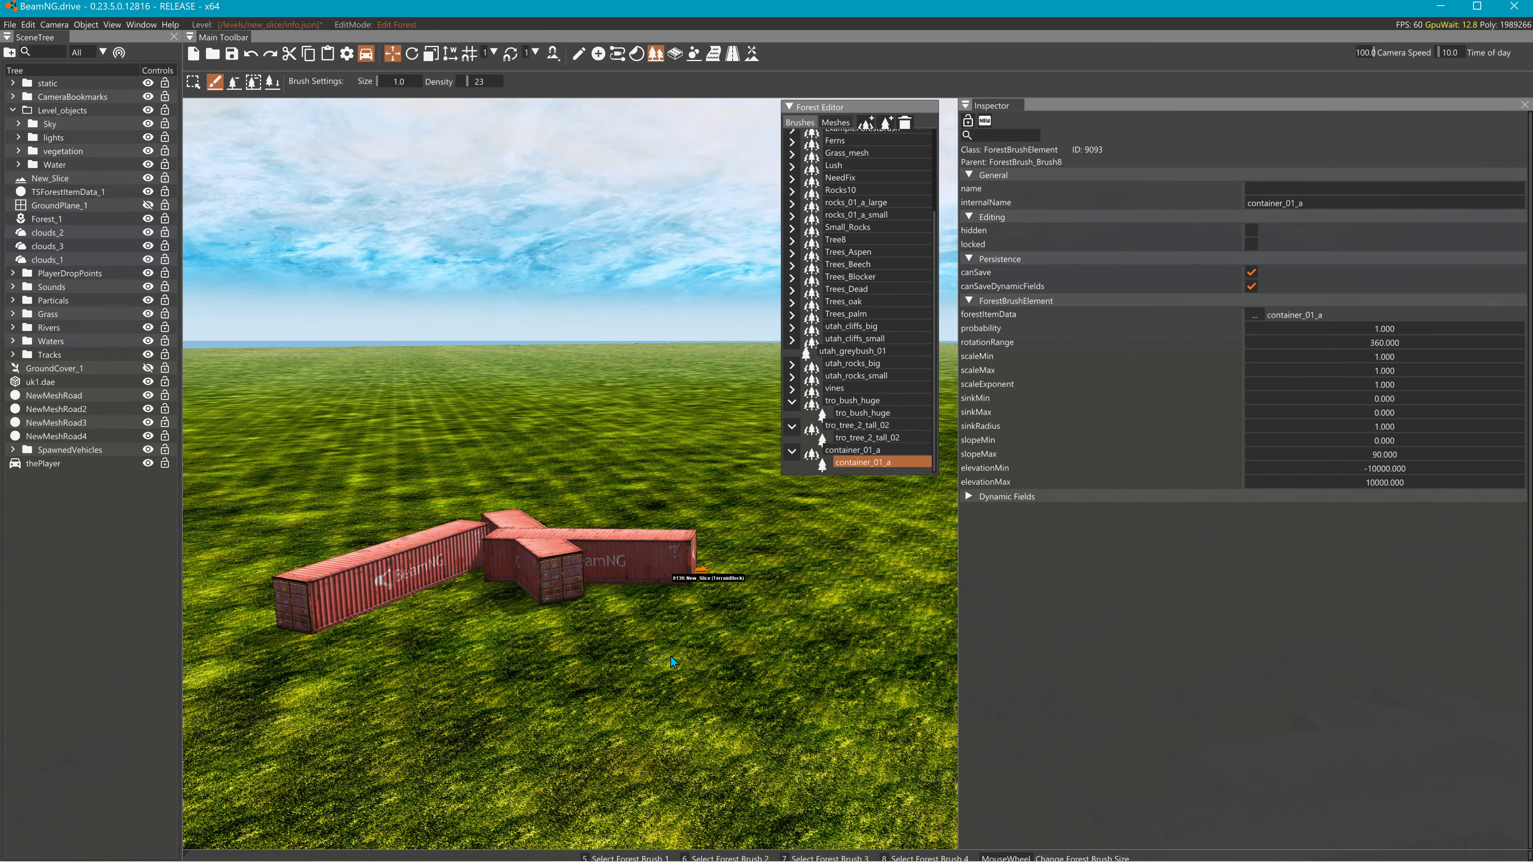
left_click(551, 424)
right_click_drag(546, 429, 383, 516)
left_click(384, 516)
left_click(402, 420)
left_click(321, 455)
right_click_drag(321, 456, 315, 463)
left_click(315, 463)
left_click(398, 522)
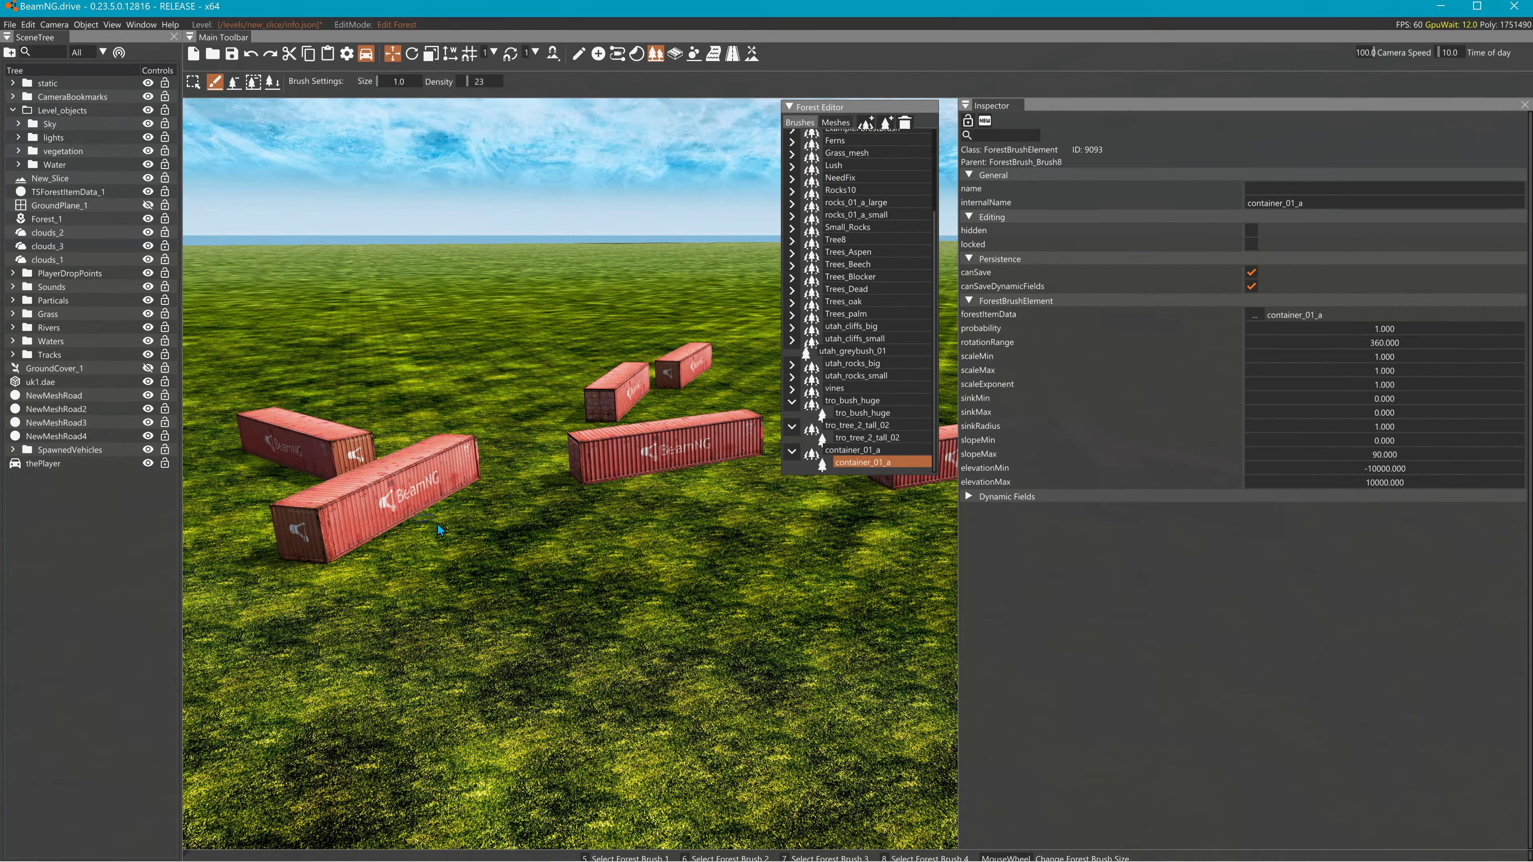
left_click(433, 524)
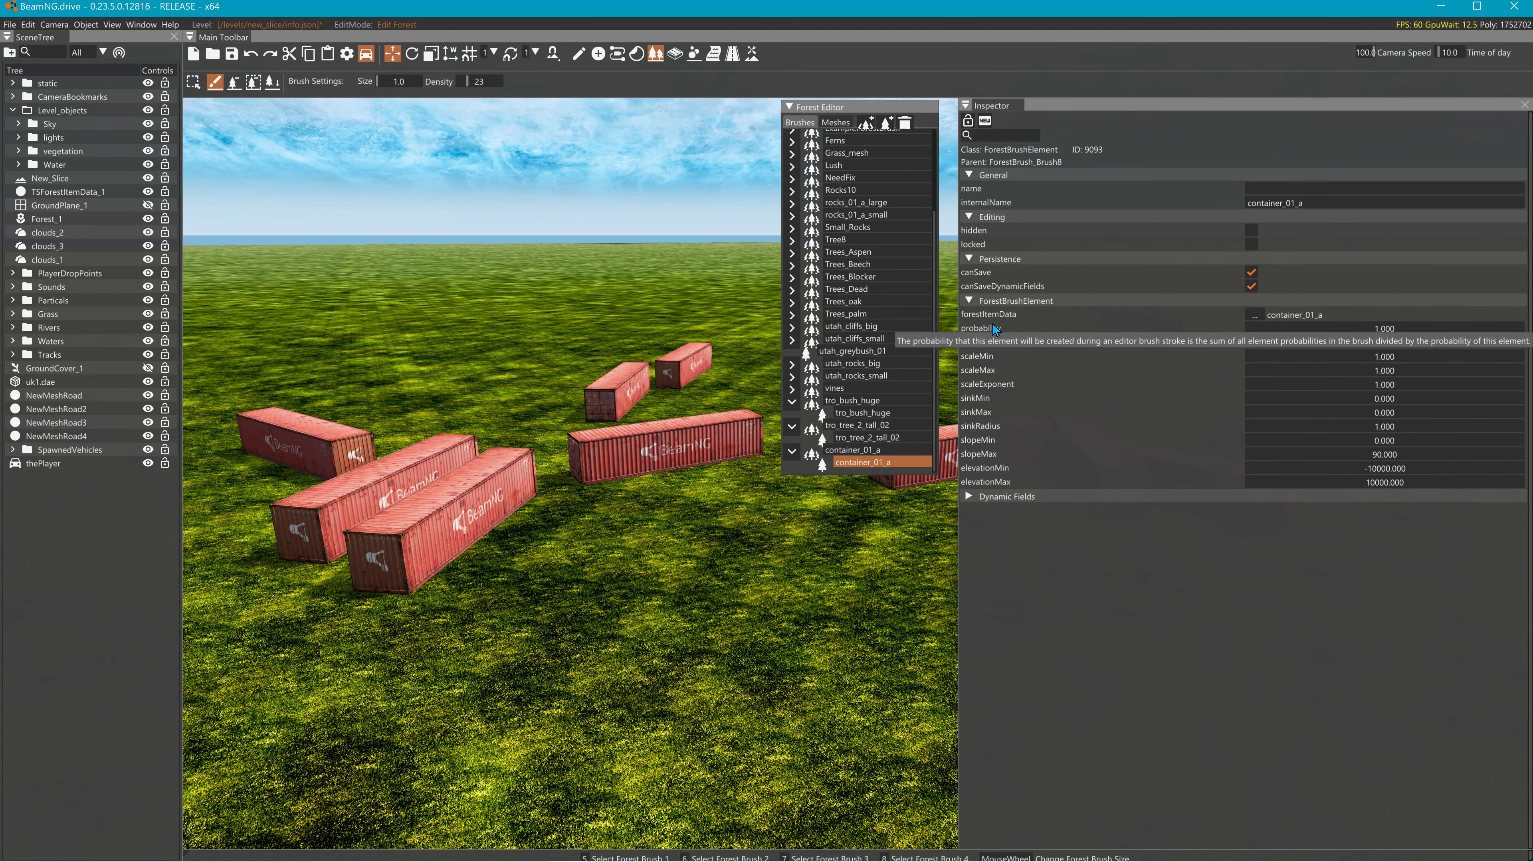
- Set the container element's rotationRange to 10 and paint a row of containers across the grass
left_click(859, 464)
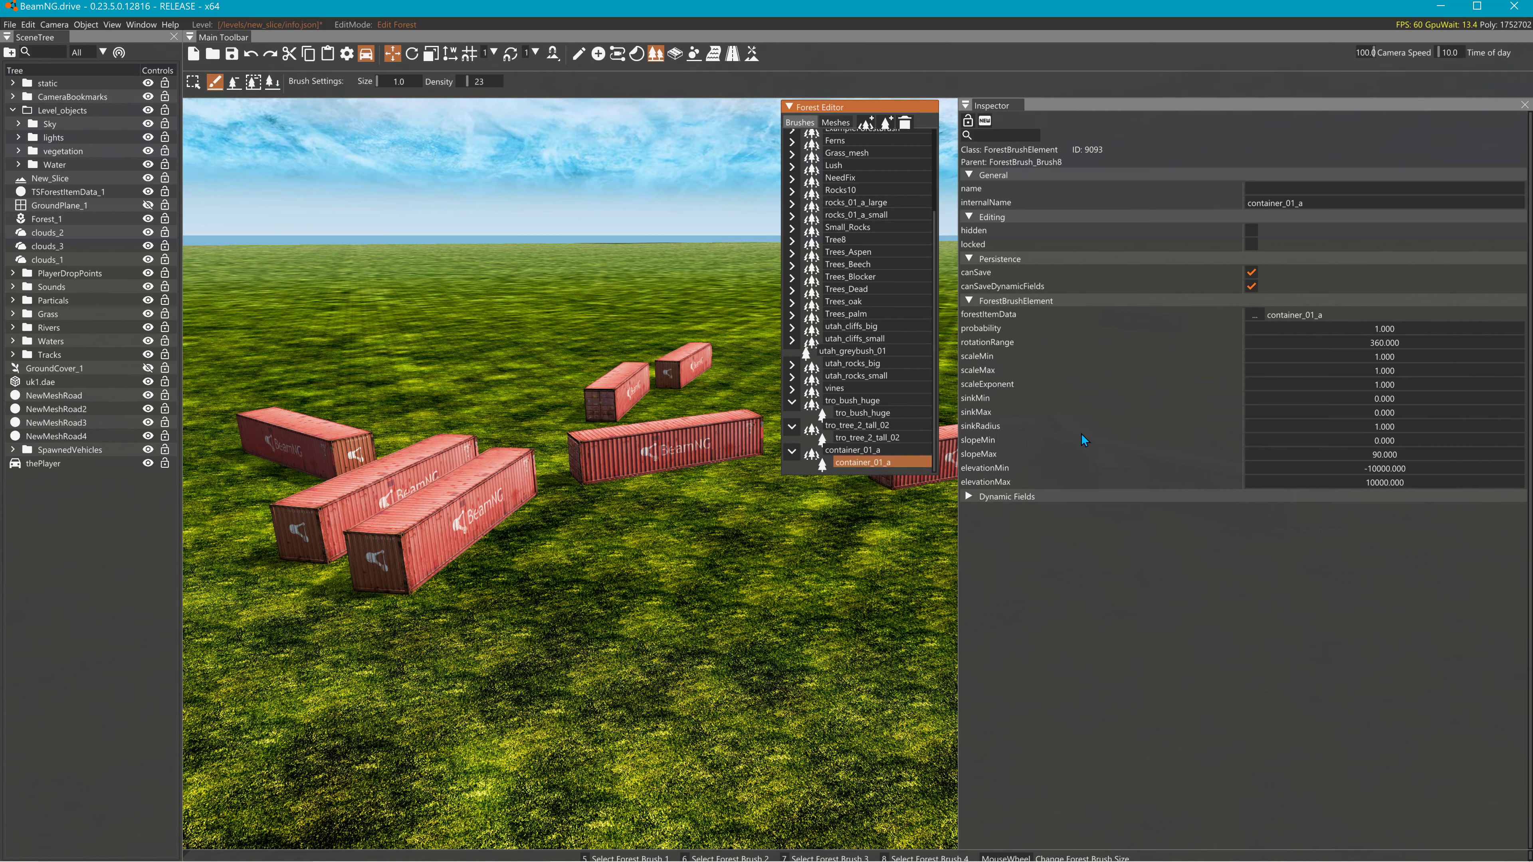
left_click(1382, 344)
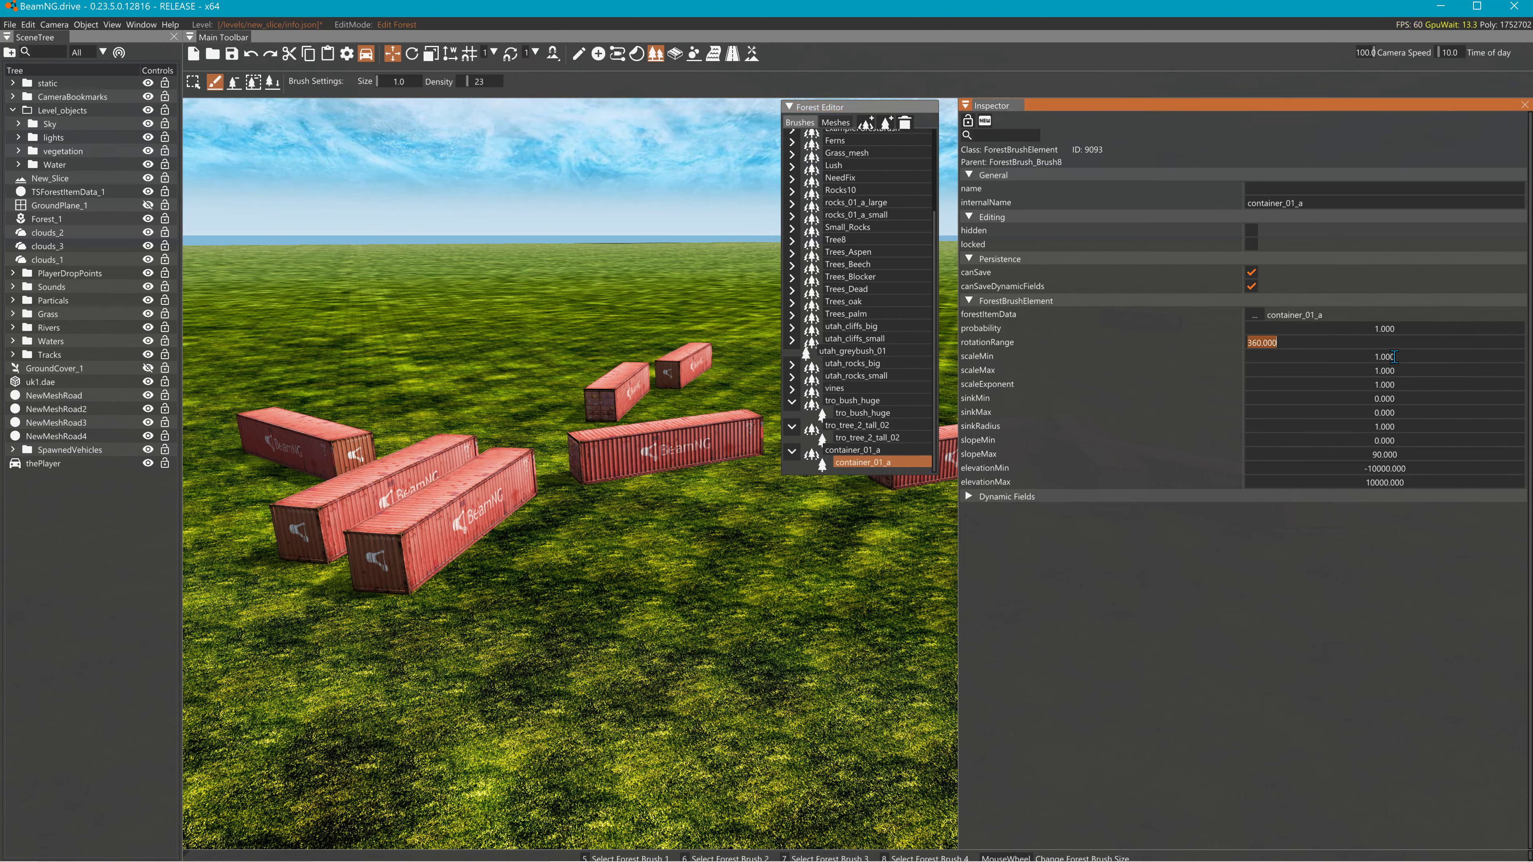
type("1")
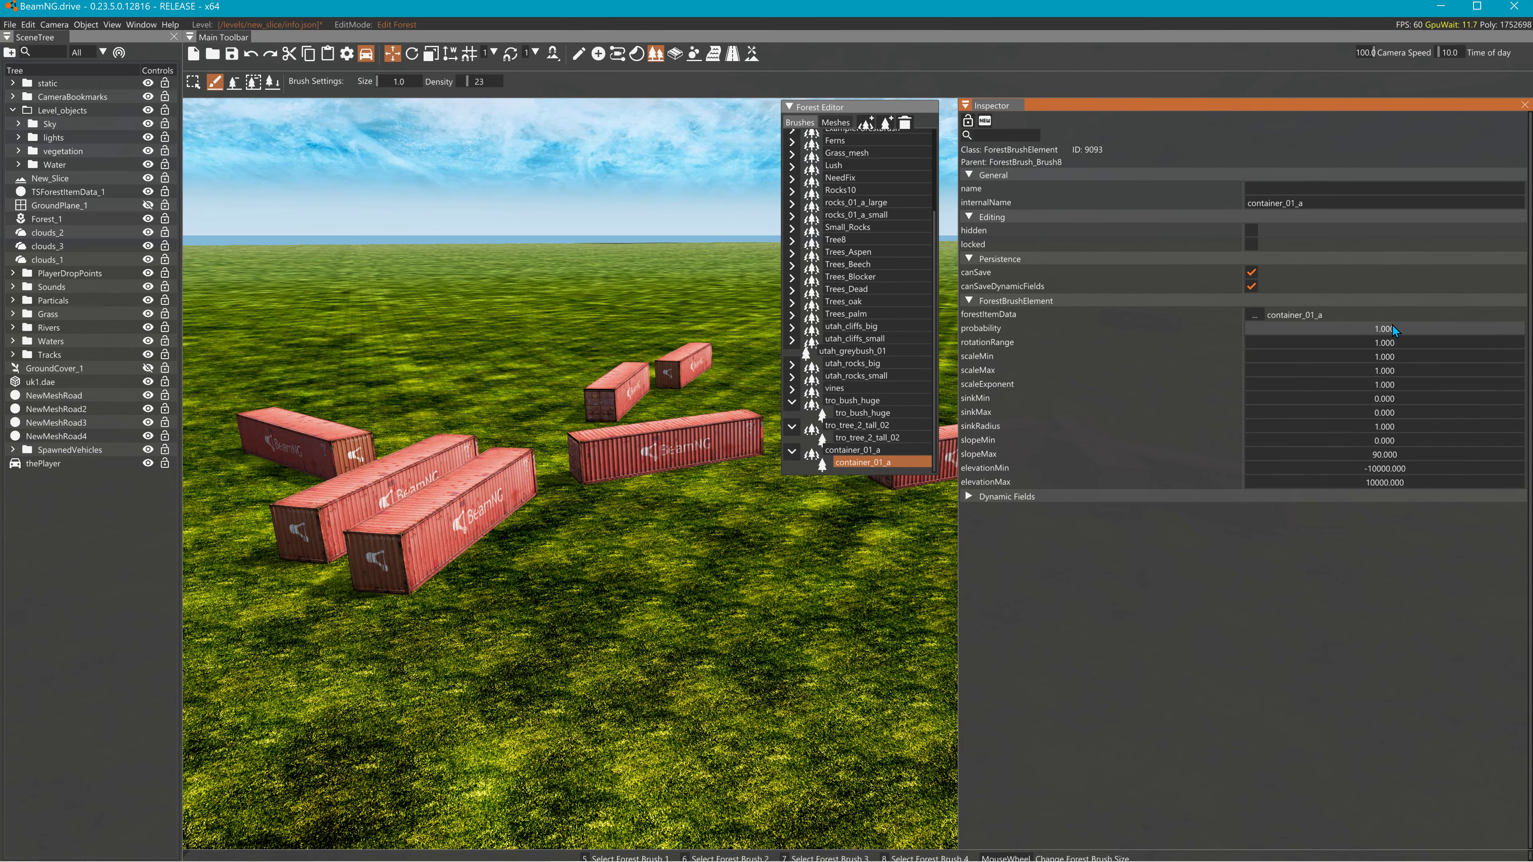
right_click_drag(721, 510, 359, 480)
left_click_drag(381, 484, 788, 603)
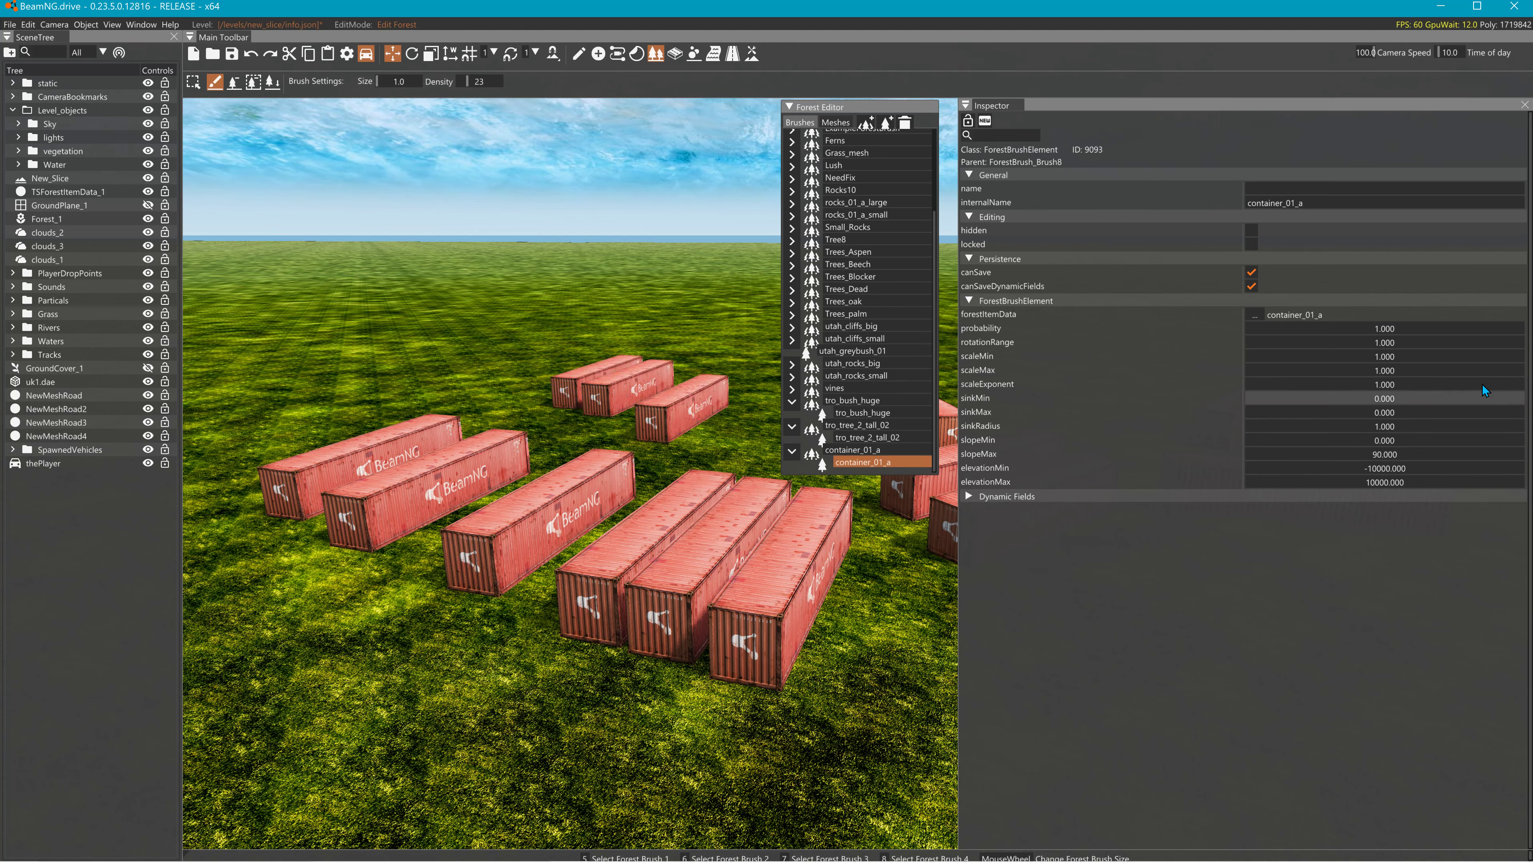
- Re-edit the rotation range and paint more aligned containers running down to the right
double_click(1404, 346)
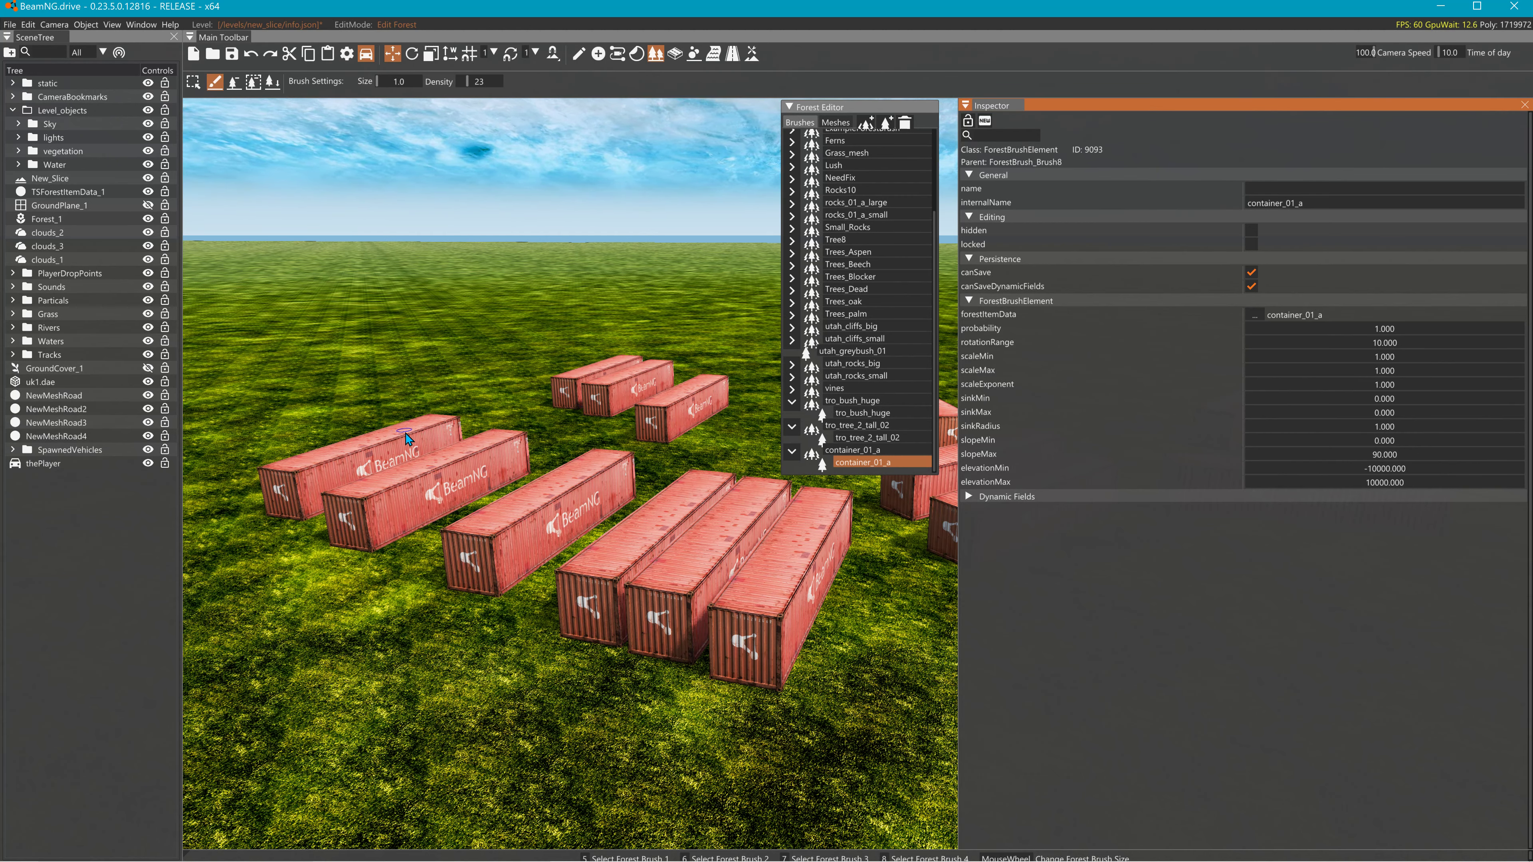
right_click_drag(454, 437, 454, 437)
left_click(387, 434)
left_click(496, 379)
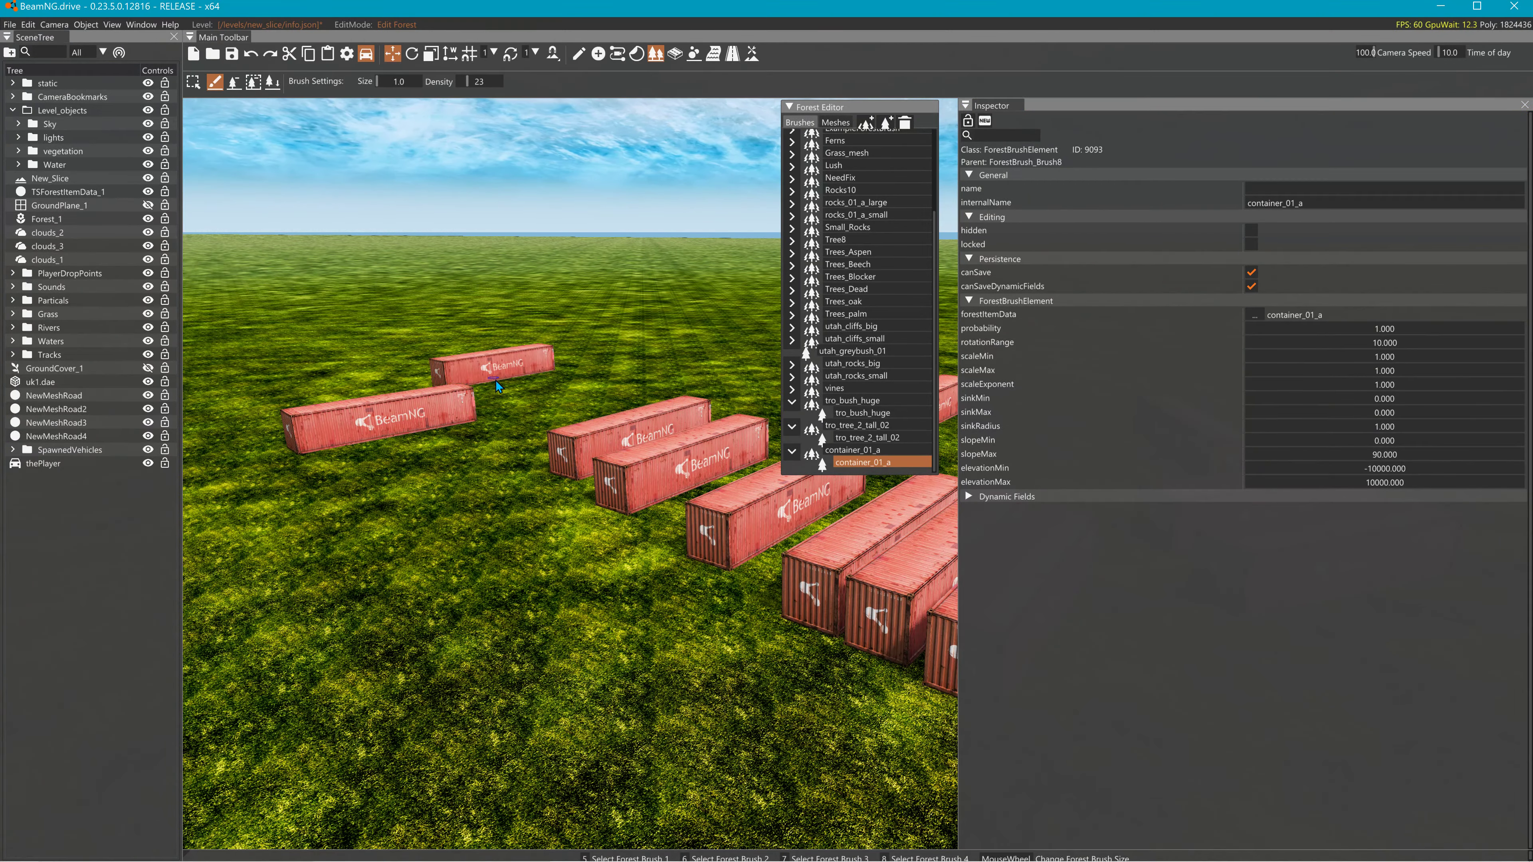
left_click(440, 490)
left_click(458, 595)
left_click(577, 626)
right_click_drag(808, 607, 810, 606)
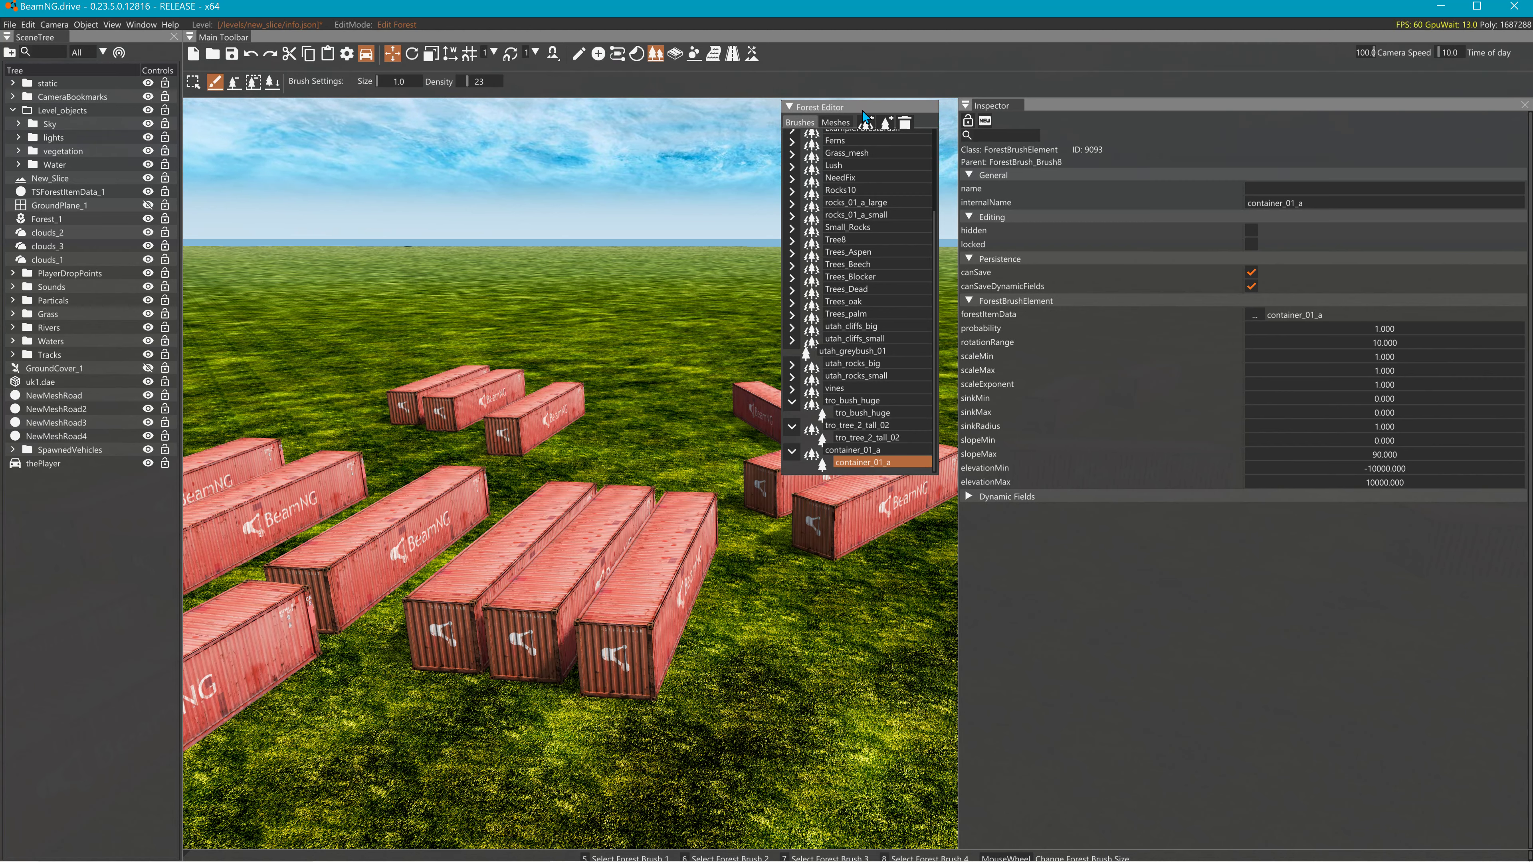
- In the Asset Browser, filter All models by 'co' and drag container_01_b.dae onto the grass
left_click(790, 107)
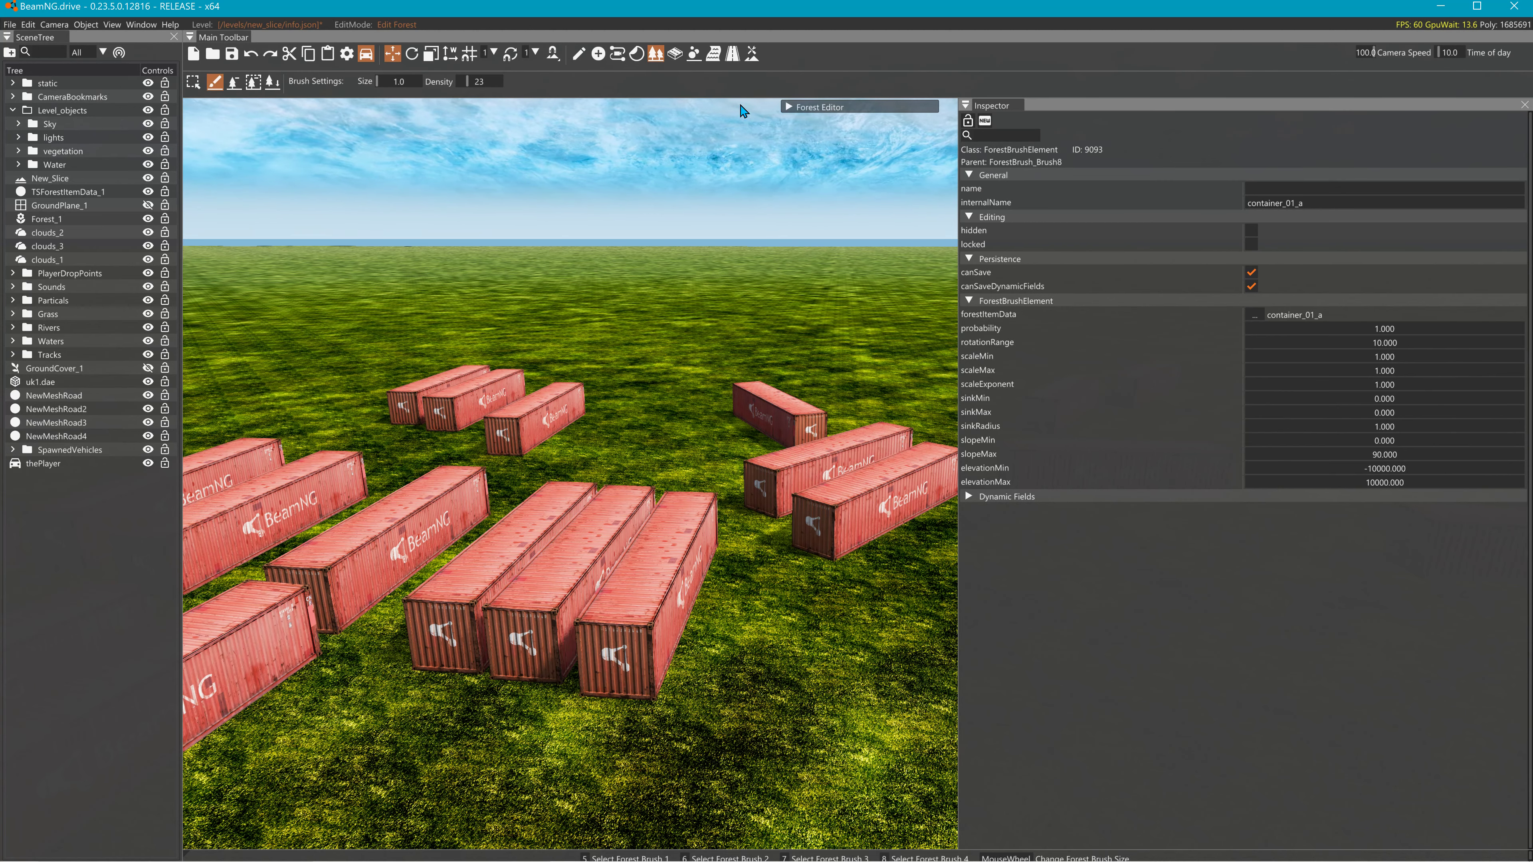
left_click(126, 24)
left_click(261, 96)
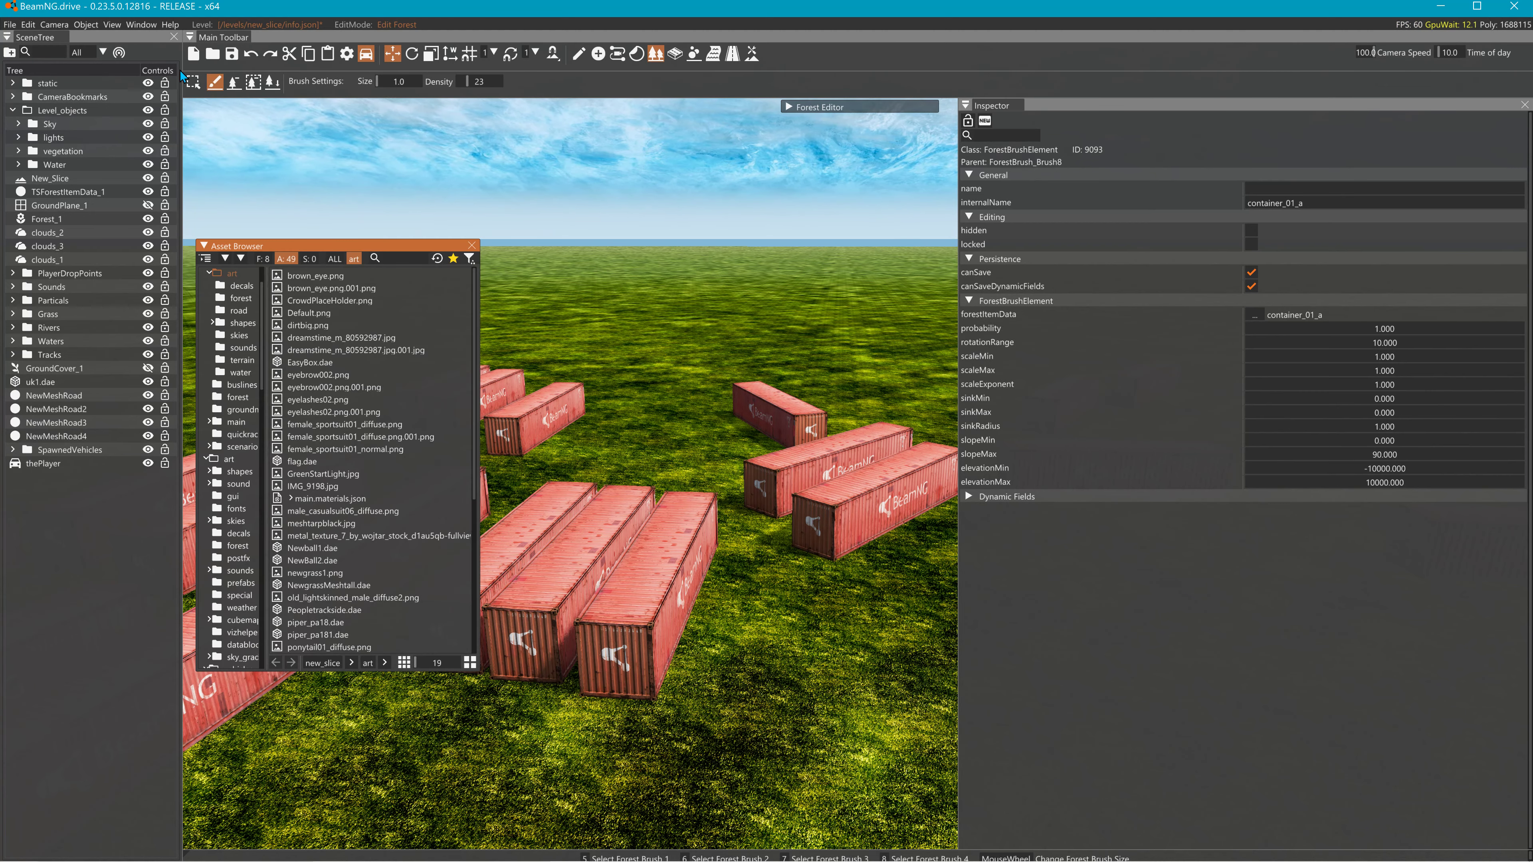
scroll(245, 314, "up", 2)
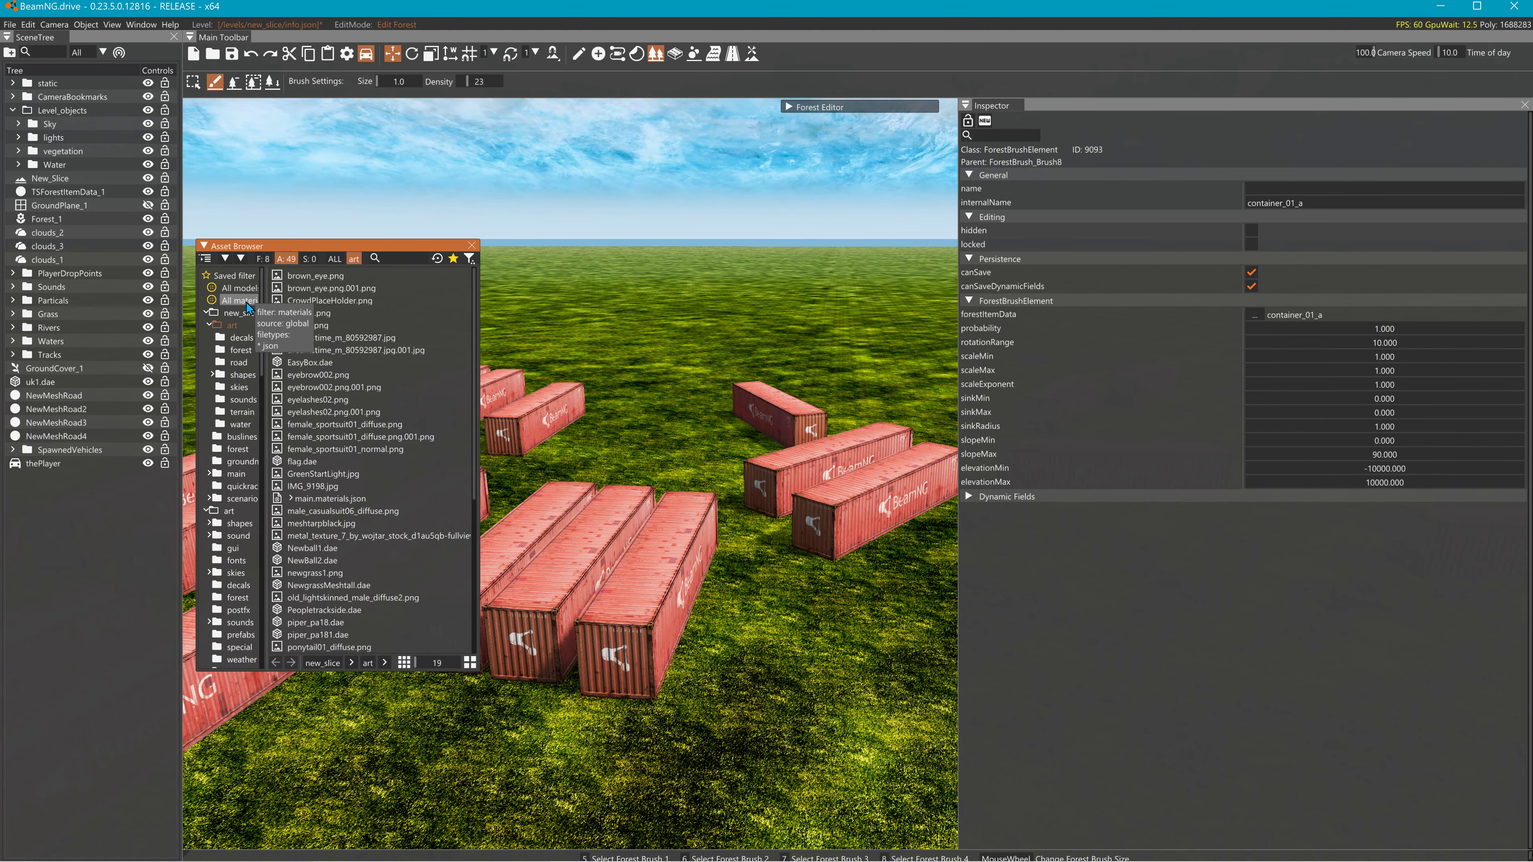
left_click(243, 291)
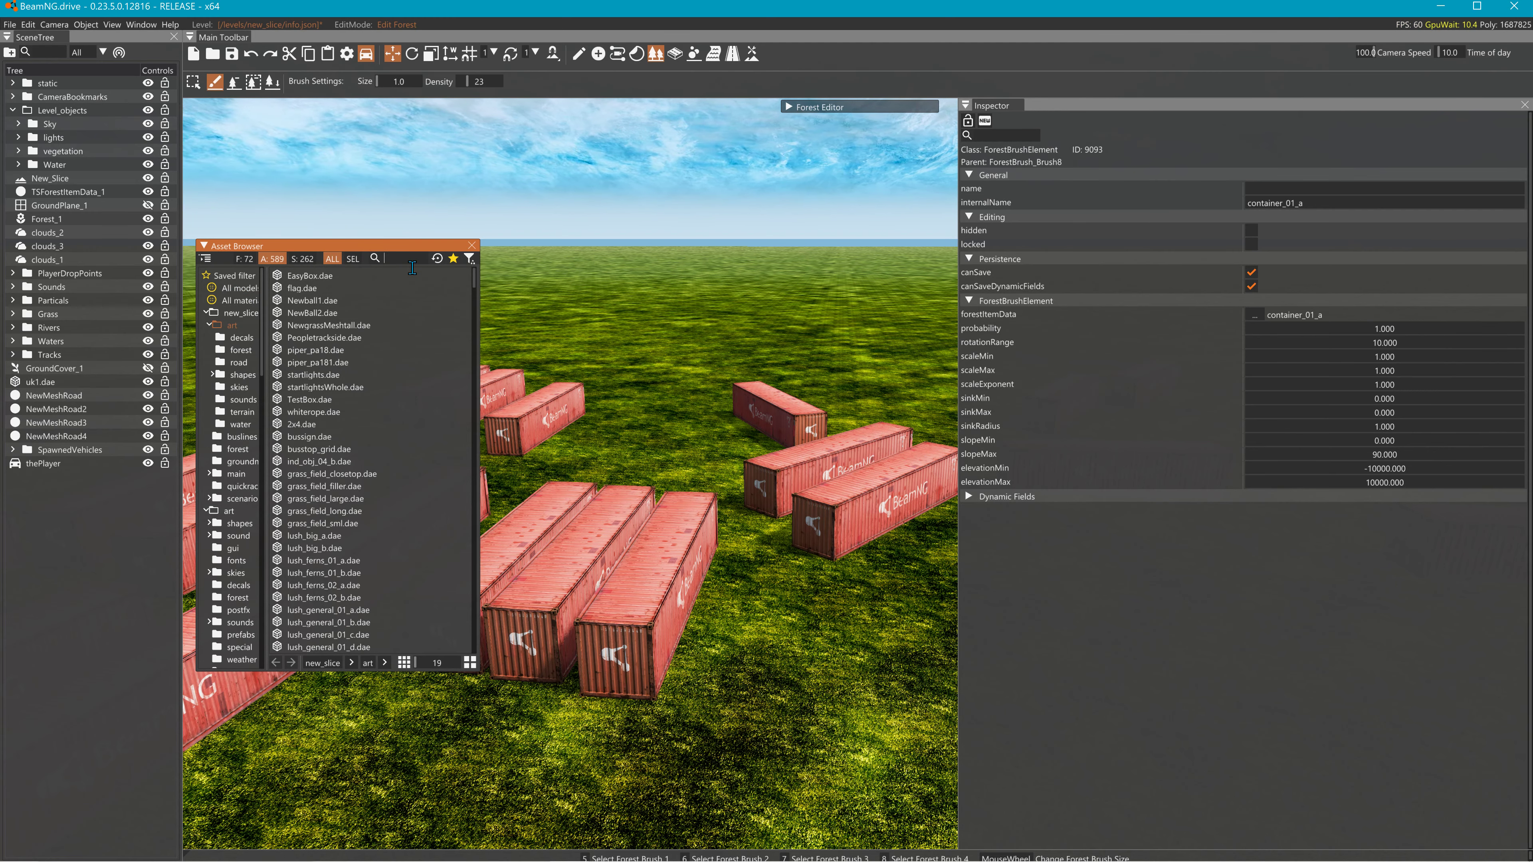
type("co")
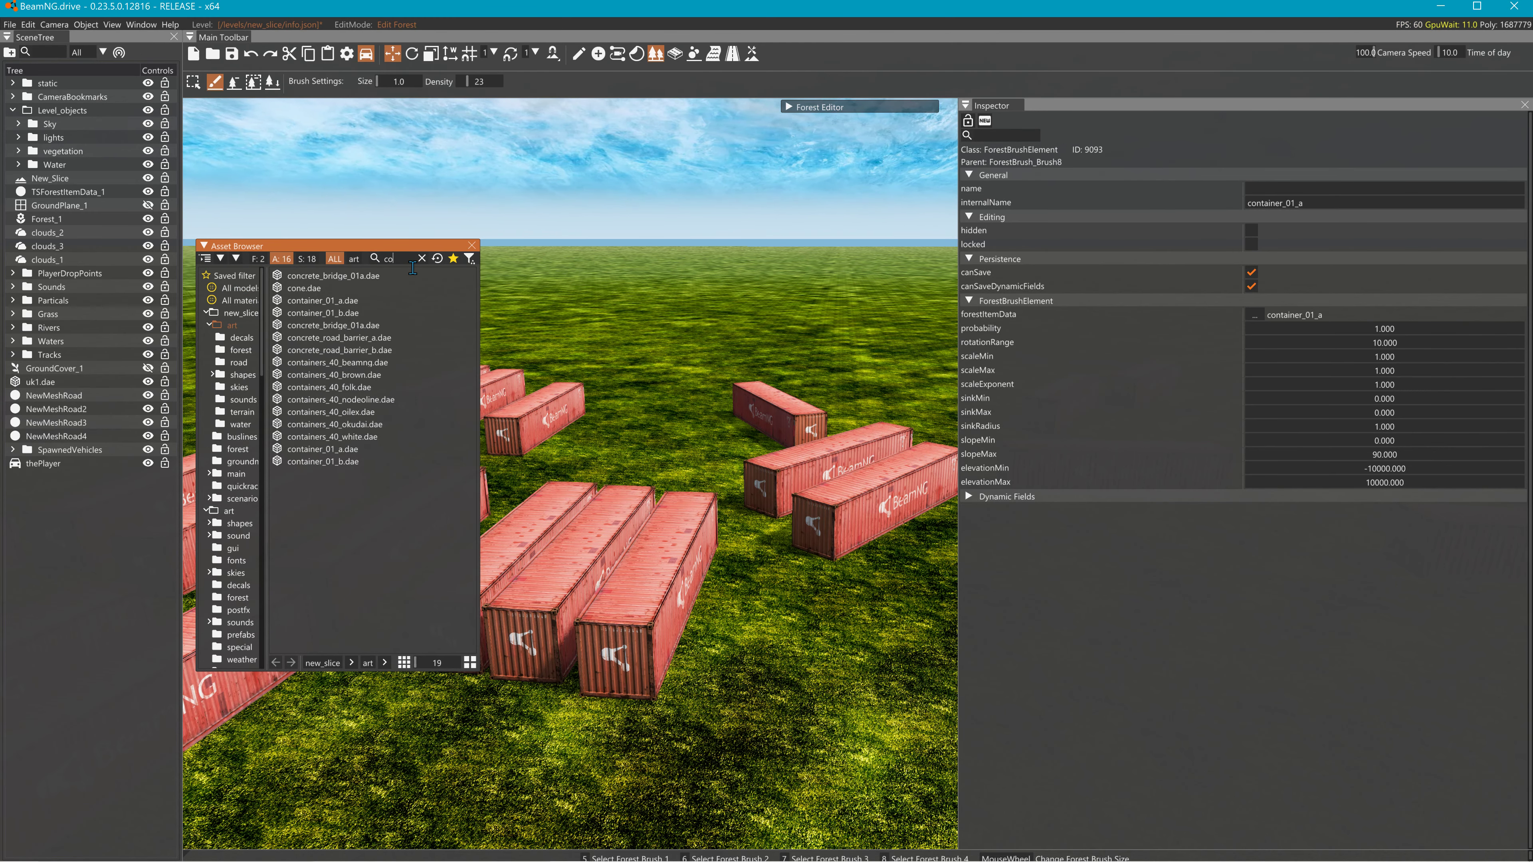
left_click(344, 302)
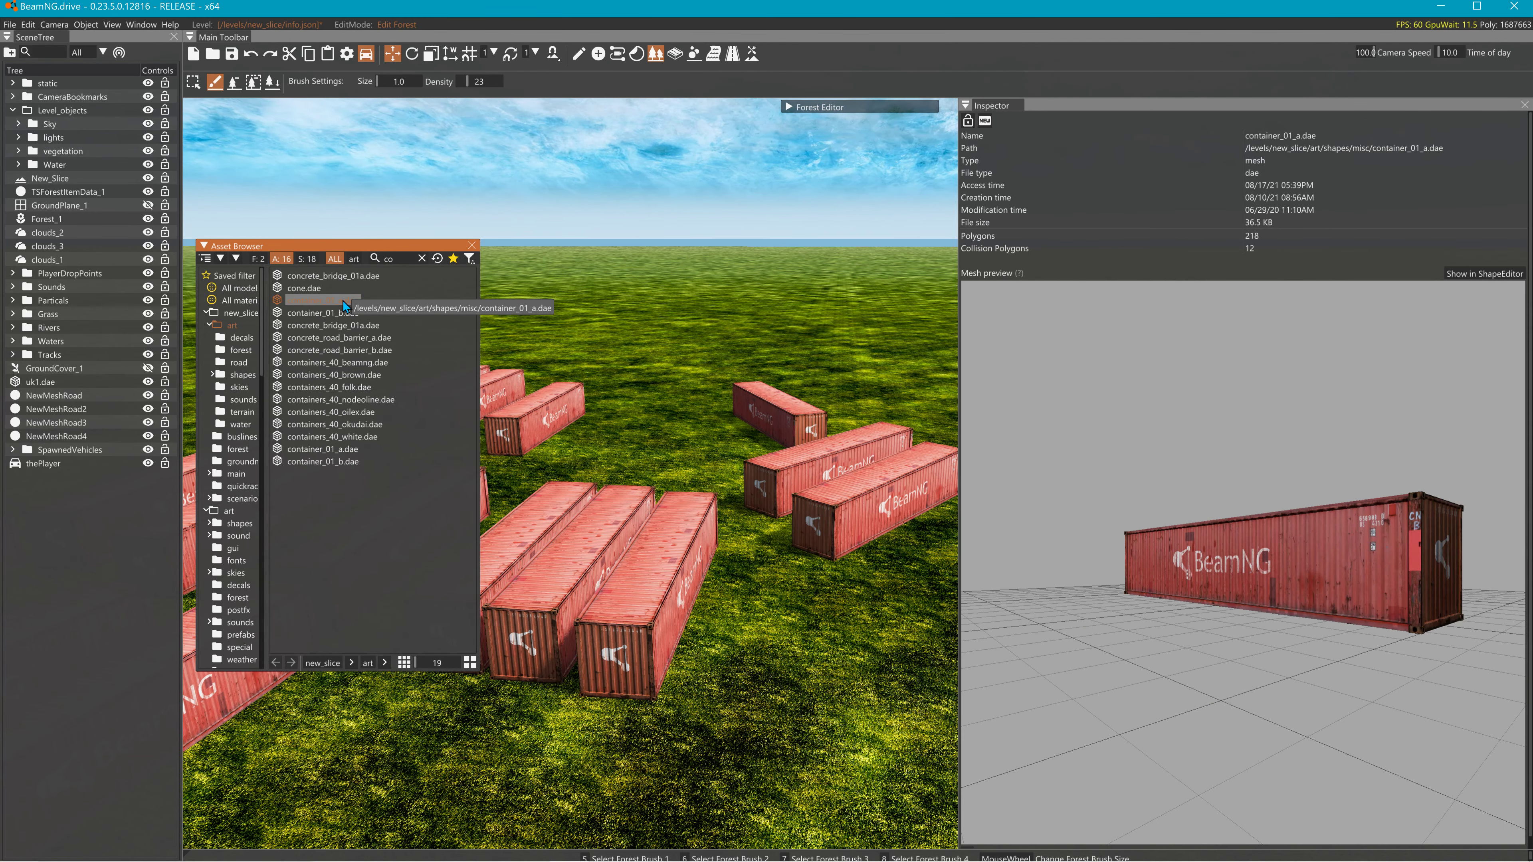
left_click(324, 316)
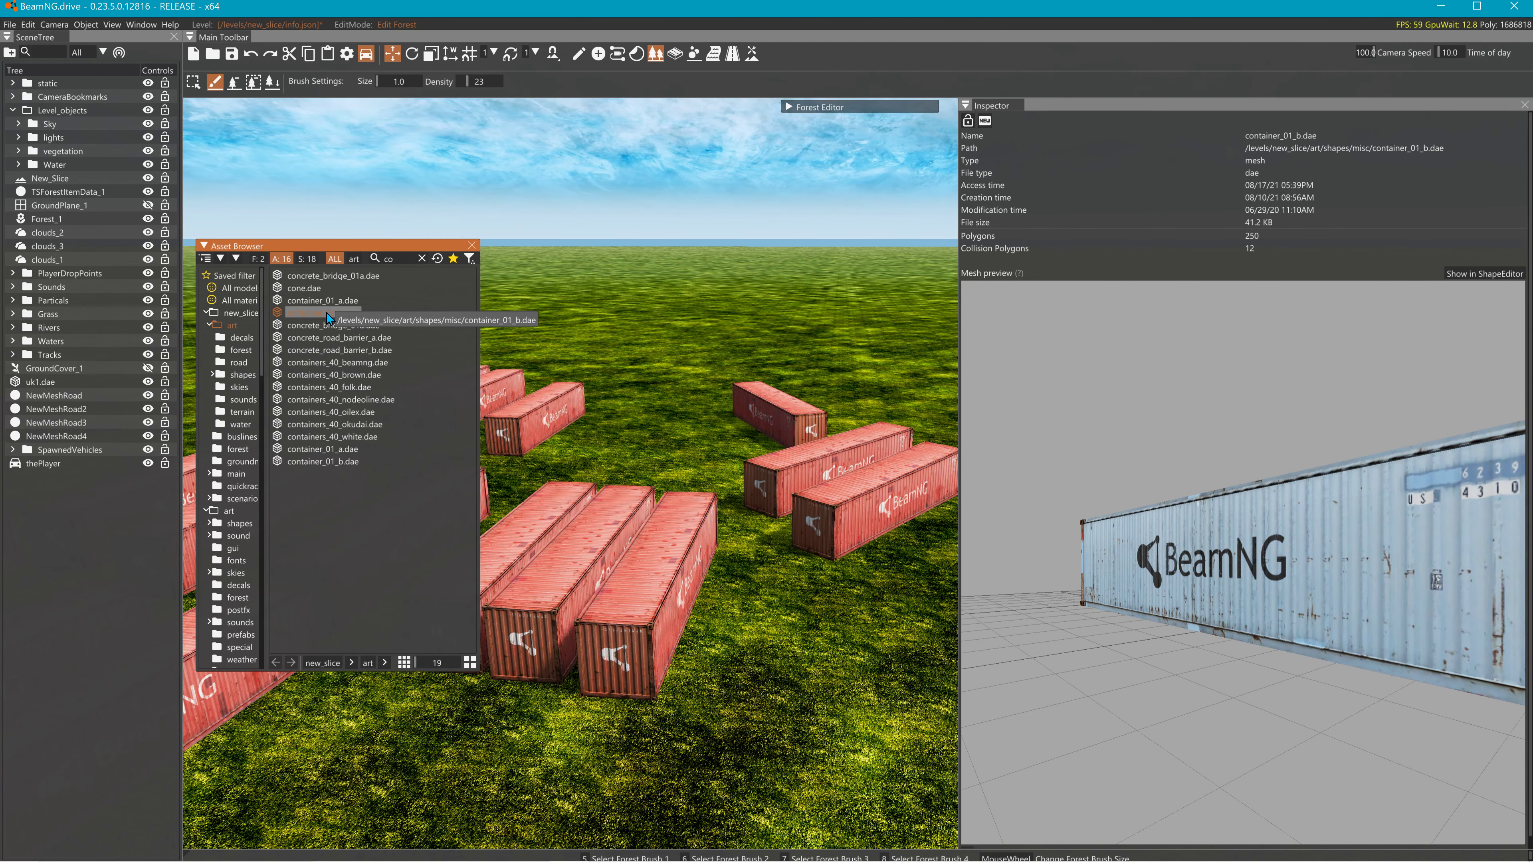
left_click_drag(328, 318, 667, 454)
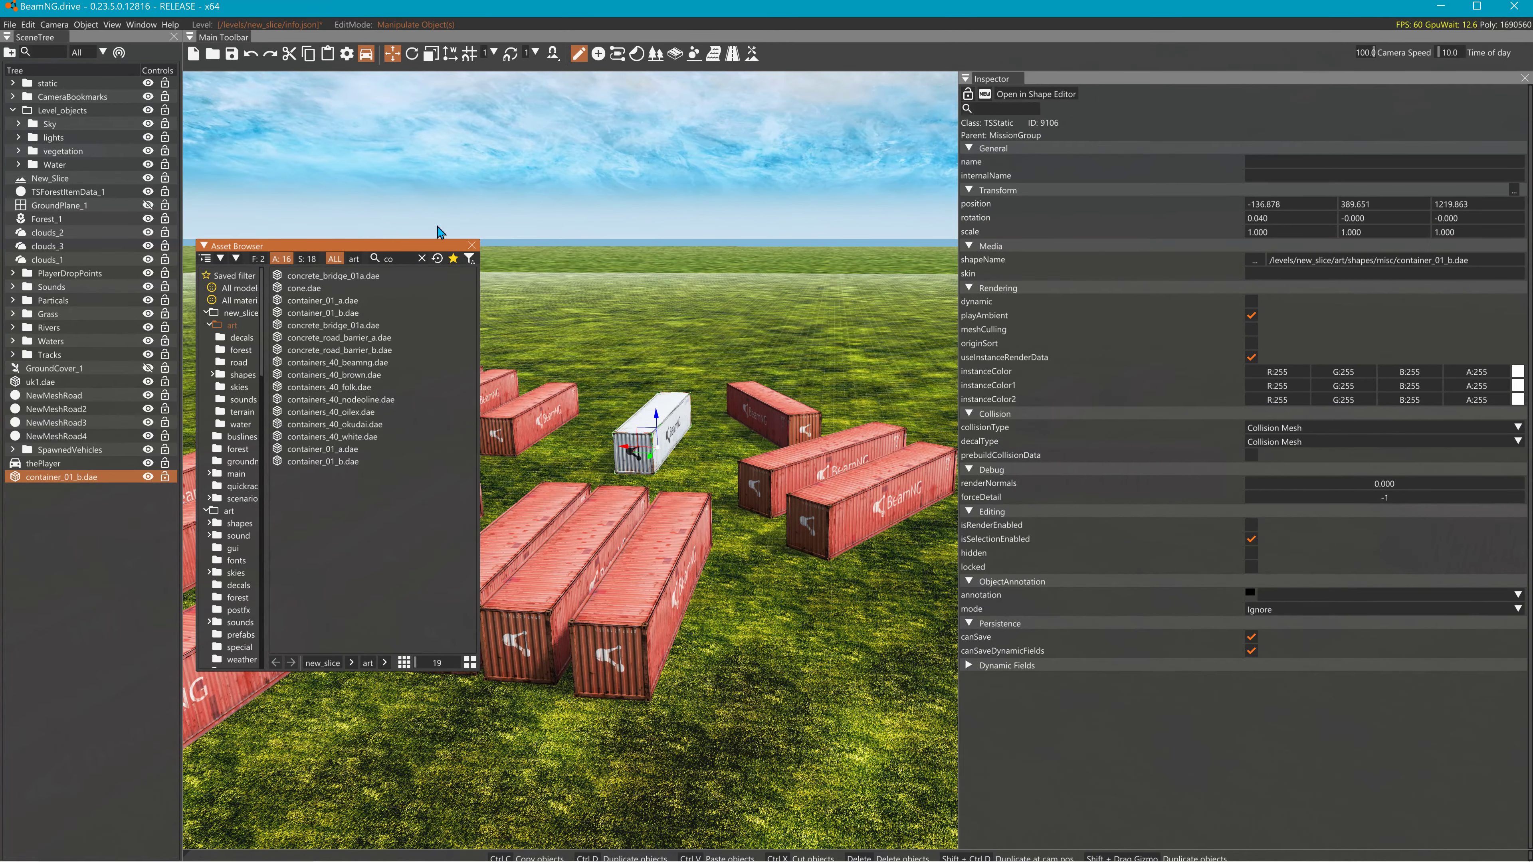
- Close the Asset Browser, fly to the white container and set camera speed to 13
left_click(472, 246)
right_click_drag(567, 338, 483, 308)
key("w")
key("s")
mouse_move(567, 459)
right_mouse_down()
mouse_move(567, 399)
mouse_move(604, 338)
mouse_move(561, 459)
right_mouse_up()
key("w")
key("s")
right_click_drag(721, 242, 734, 312)
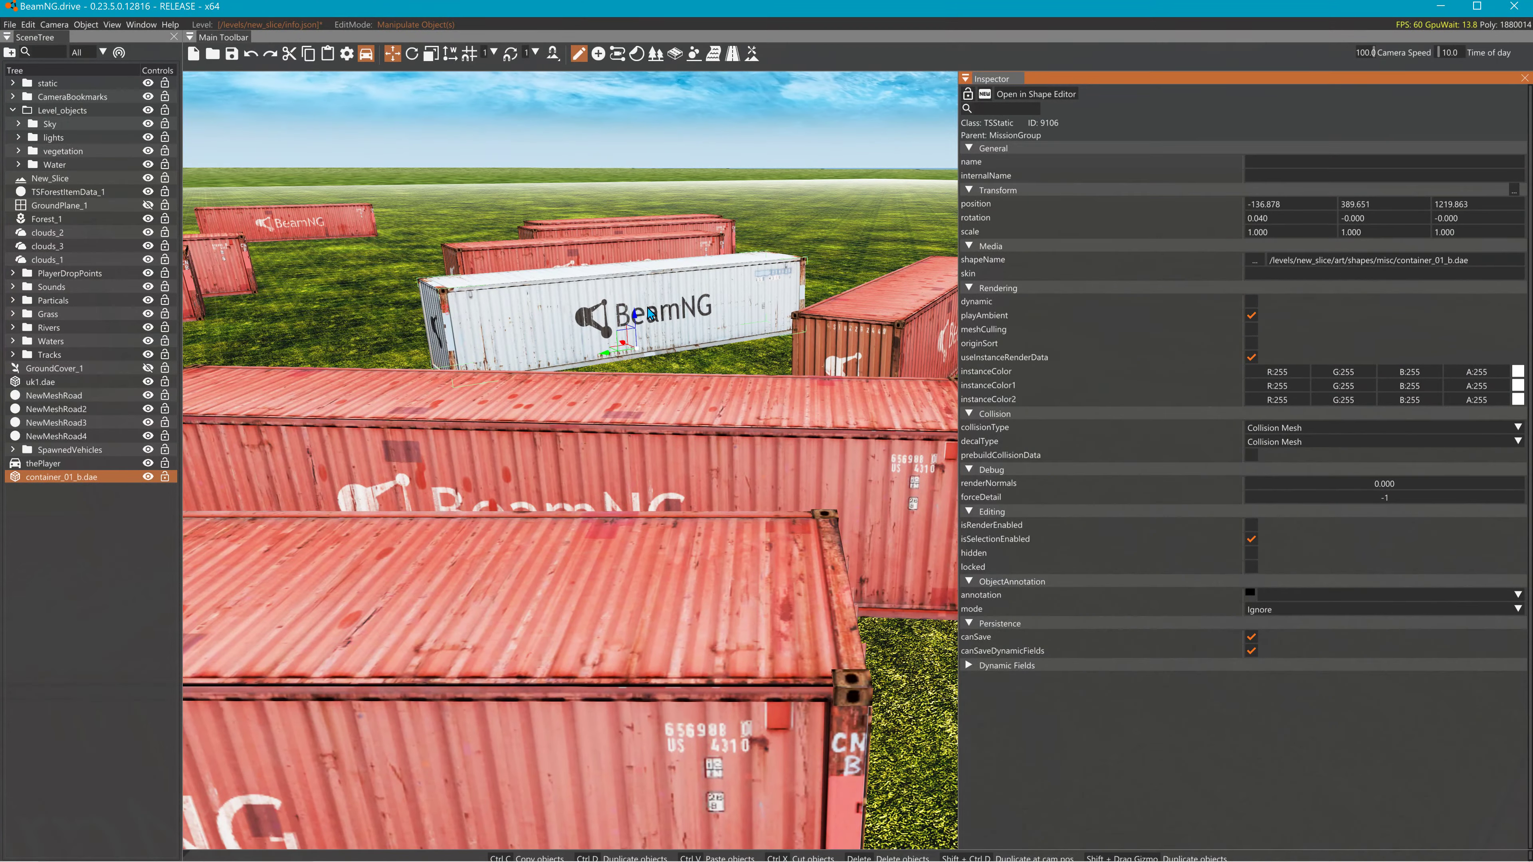
right_click_drag(604, 248, 580, 209)
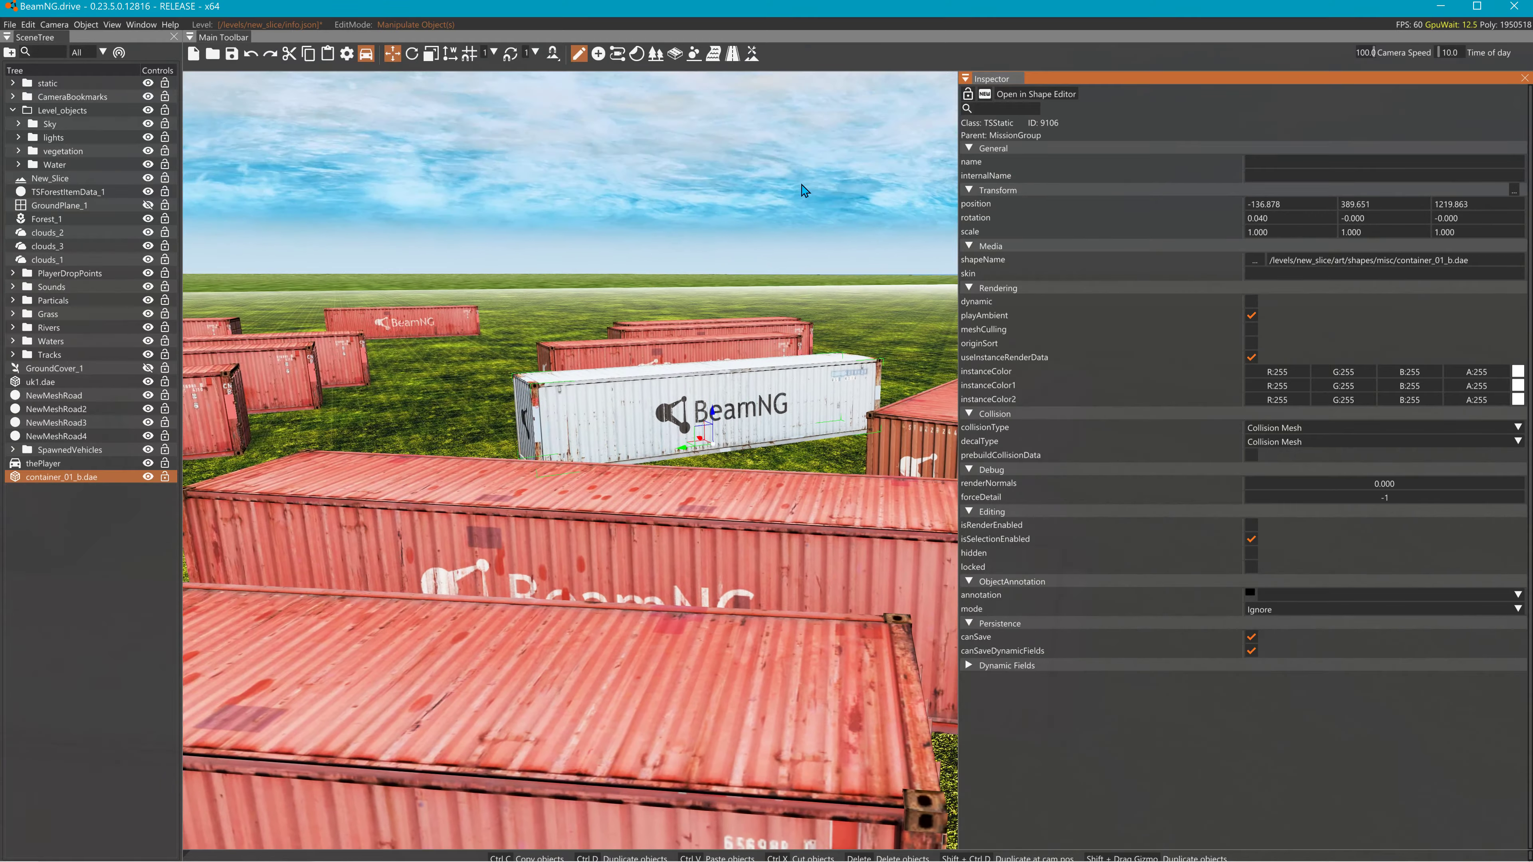
left_click(1358, 54)
left_click(1360, 55)
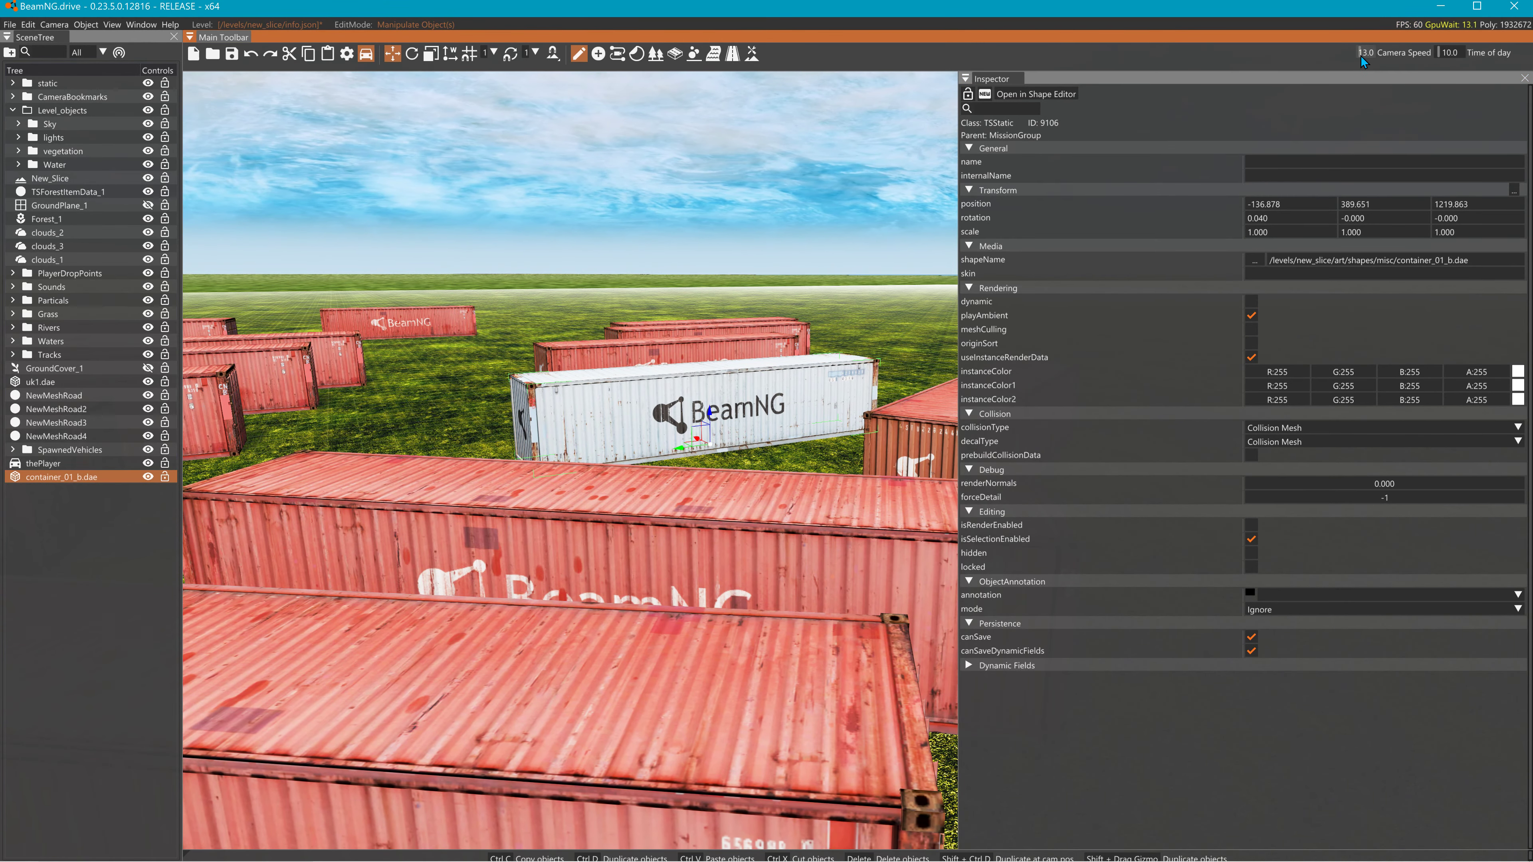
- Widen the 3D view and Shift-drag the Z arrow to stack a copy on the white container
key("w")
mouse_move(831, 353)
right_mouse_down()
mouse_move(828, 302)
mouse_move(831, 353)
right_mouse_up()
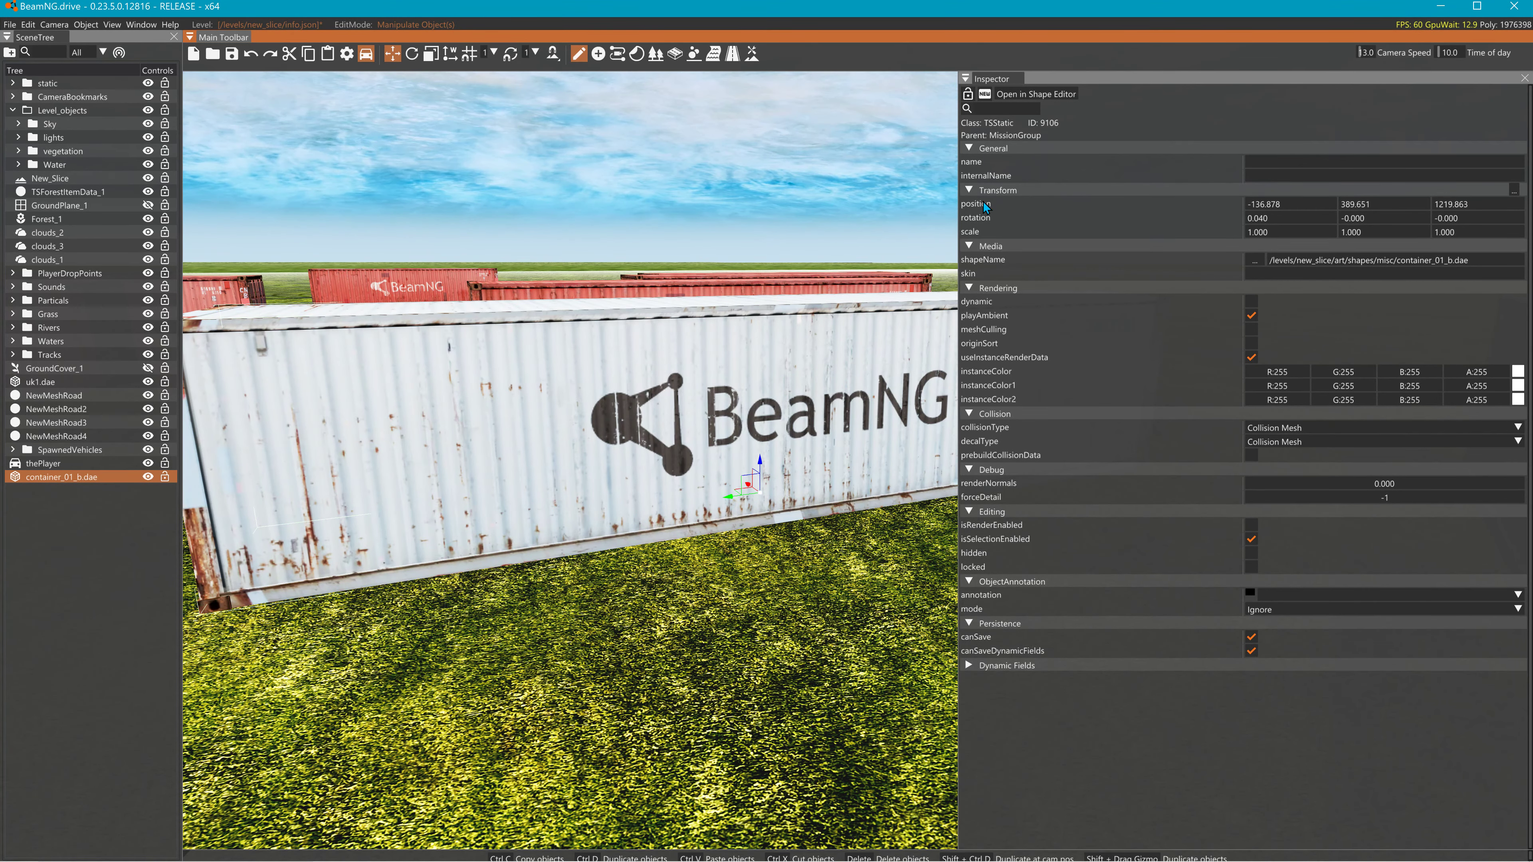
left_click_drag(958, 195, 1367, 206)
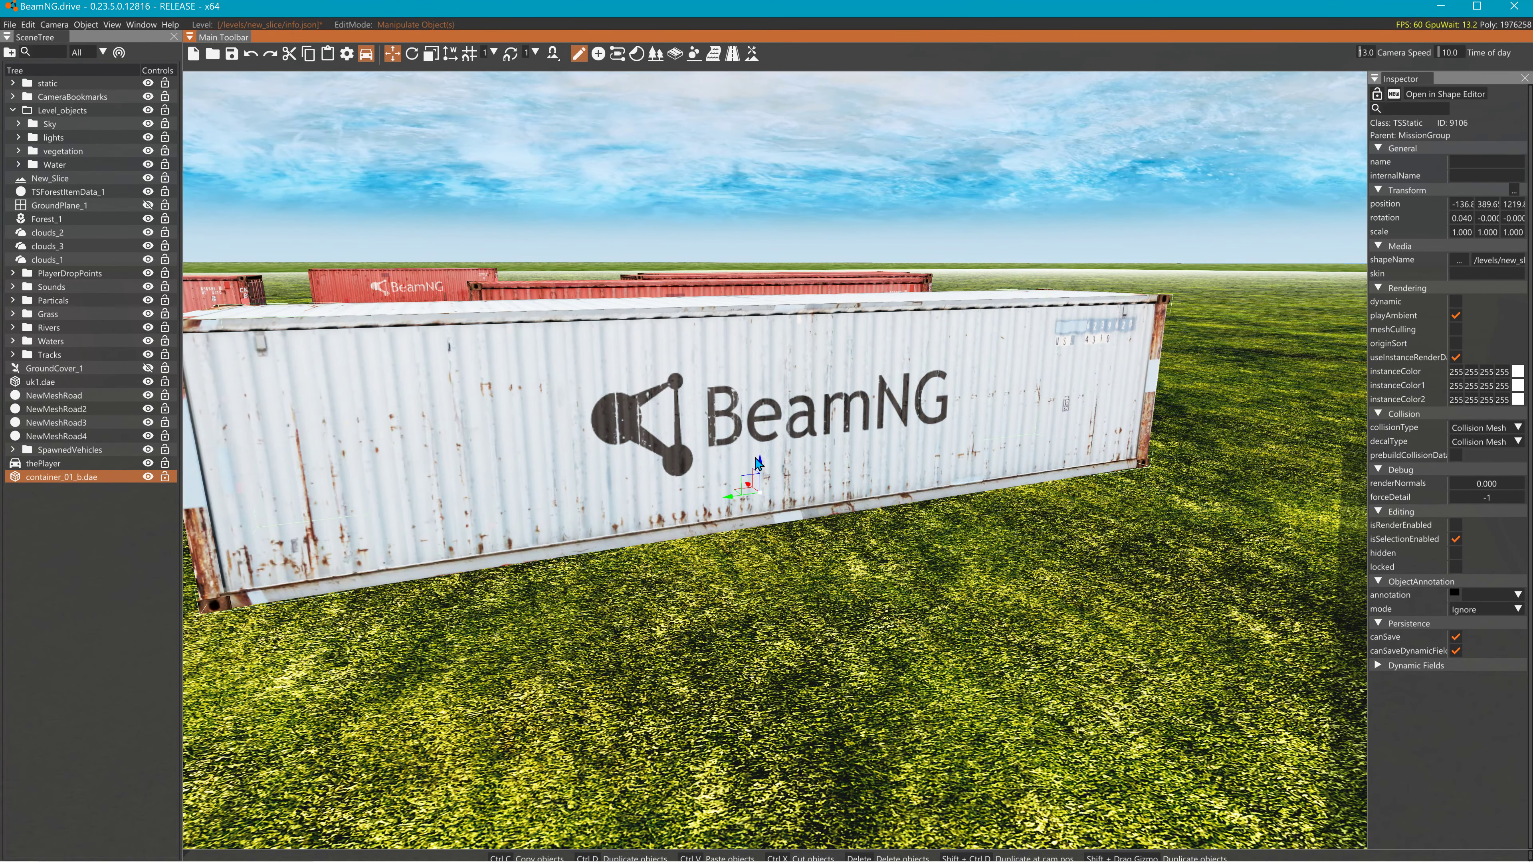
left_click_drag(758, 463, 808, 273, "shift")
right_click_drag(807, 273, 823, 326)
- Select both white containers and duplicate them sideways into a second column
key("s")
left_click(817, 344)
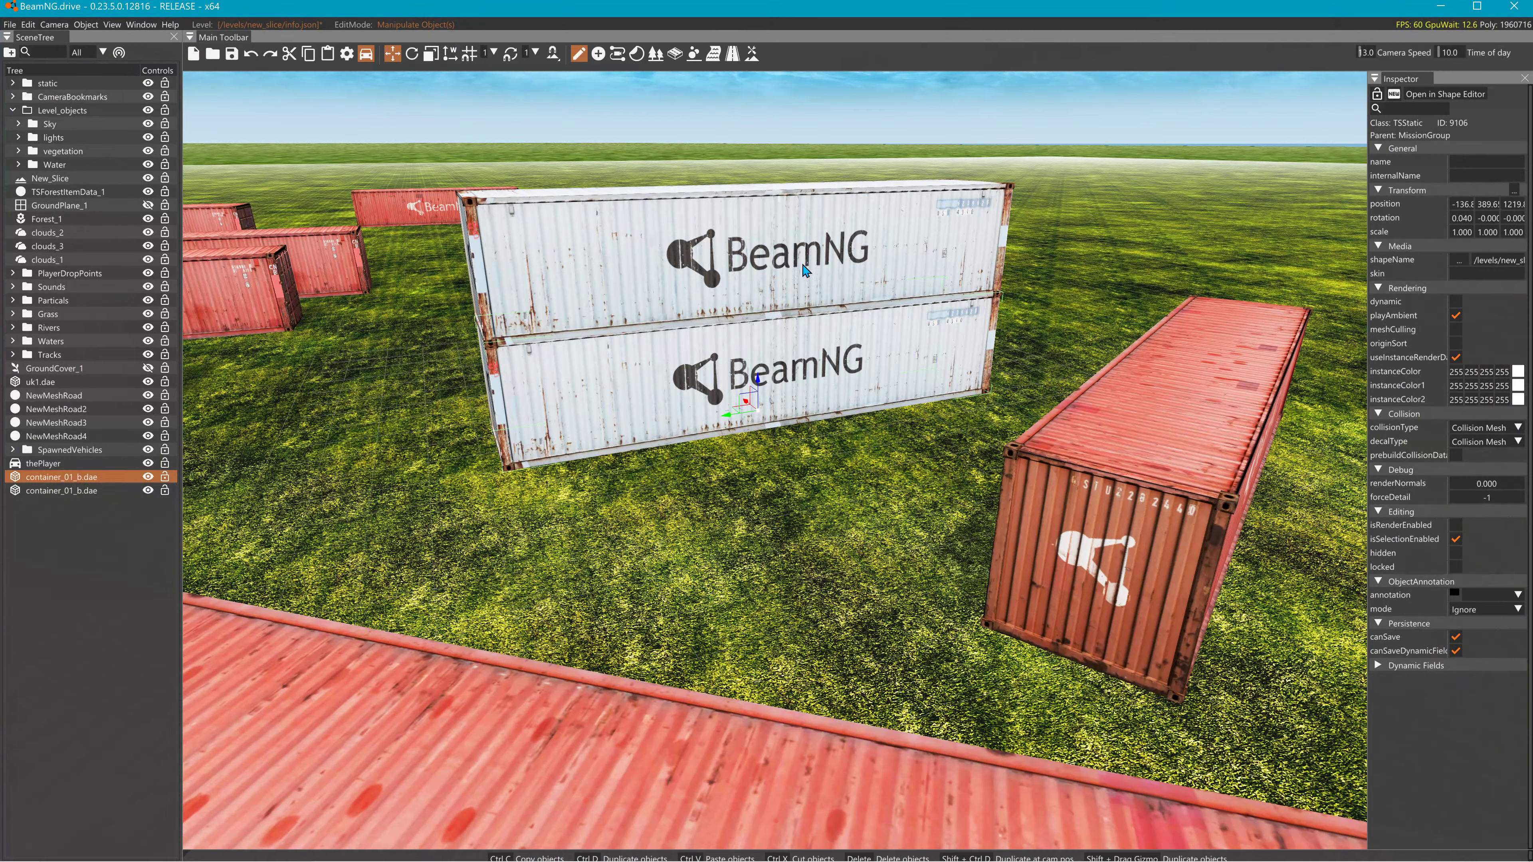
left_click(803, 270, "ctrl")
left_click(725, 375)
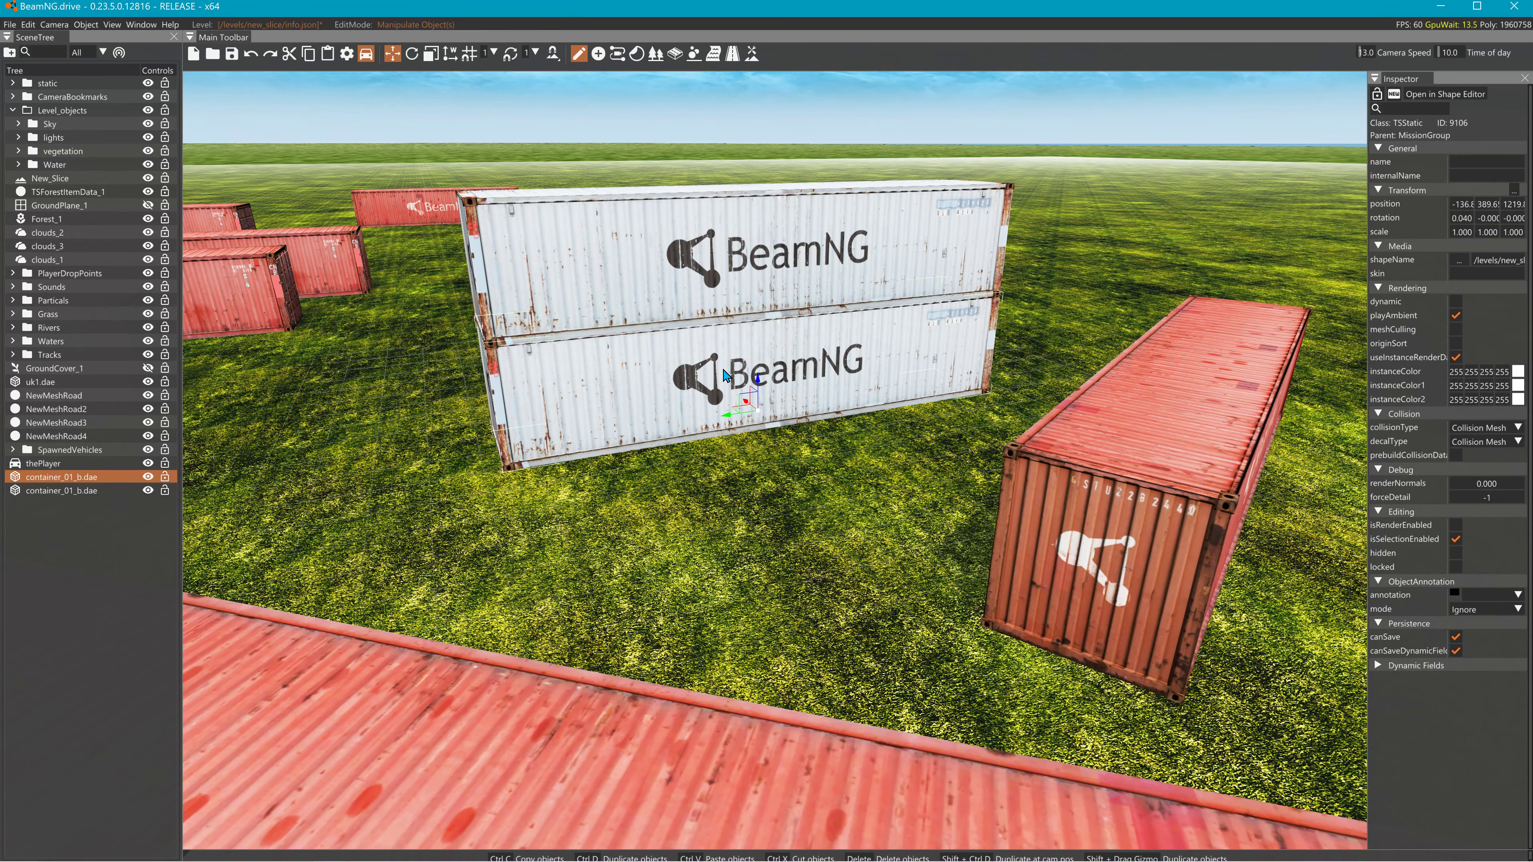
left_click(706, 254, "ctrl")
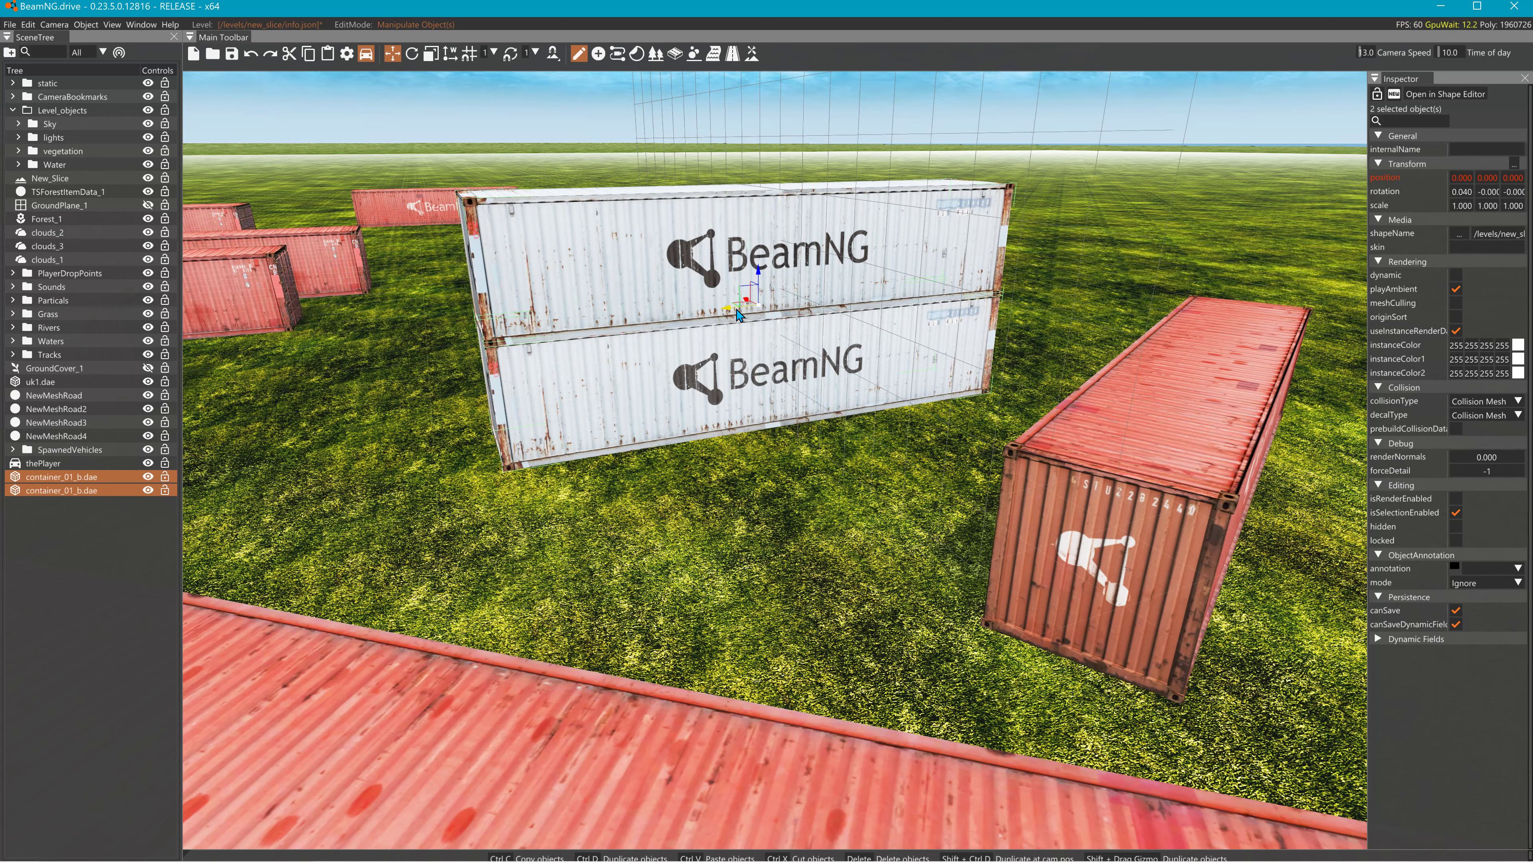
left_click_drag(739, 314, 1153, 260, "shift")
- Select all four containers and duplicate them upward so the wall stands four high
left_click(947, 363)
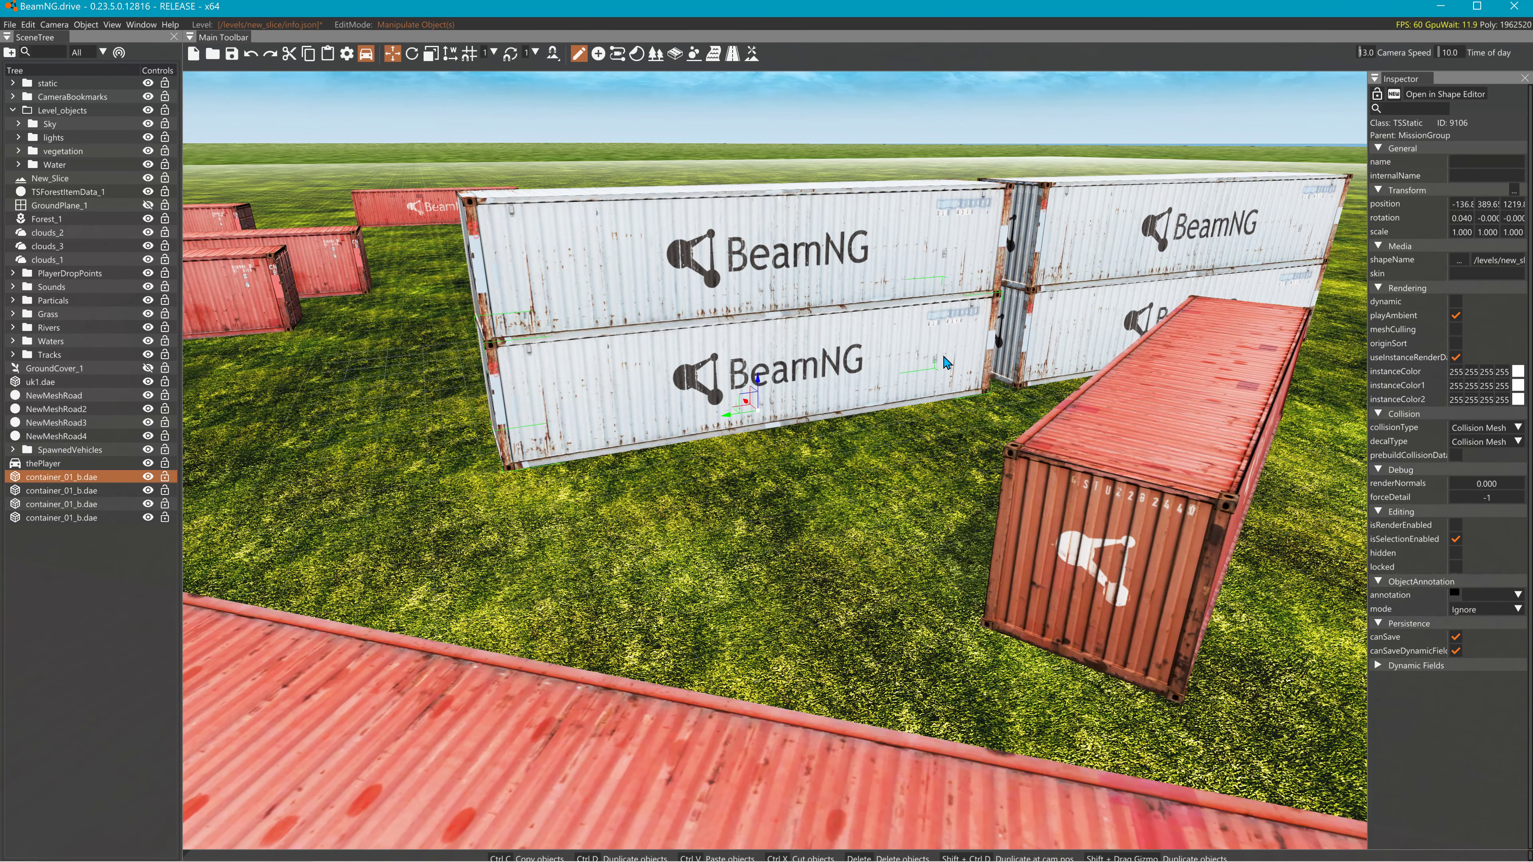
left_click(893, 269, "ctrl")
left_click(1123, 237, "ctrl")
left_click(1071, 323, "ctrl")
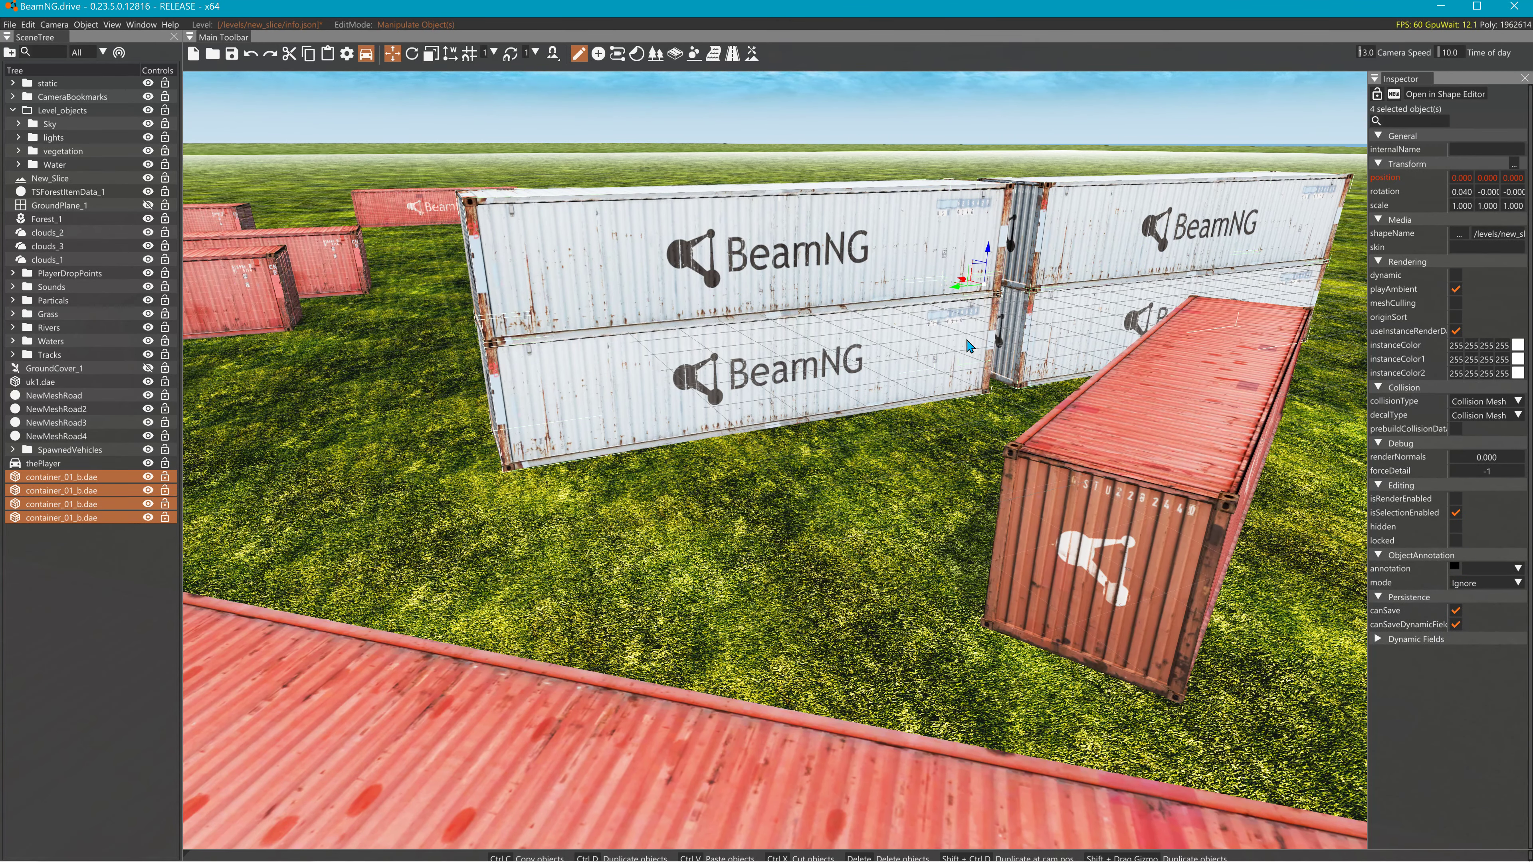
left_click(860, 249)
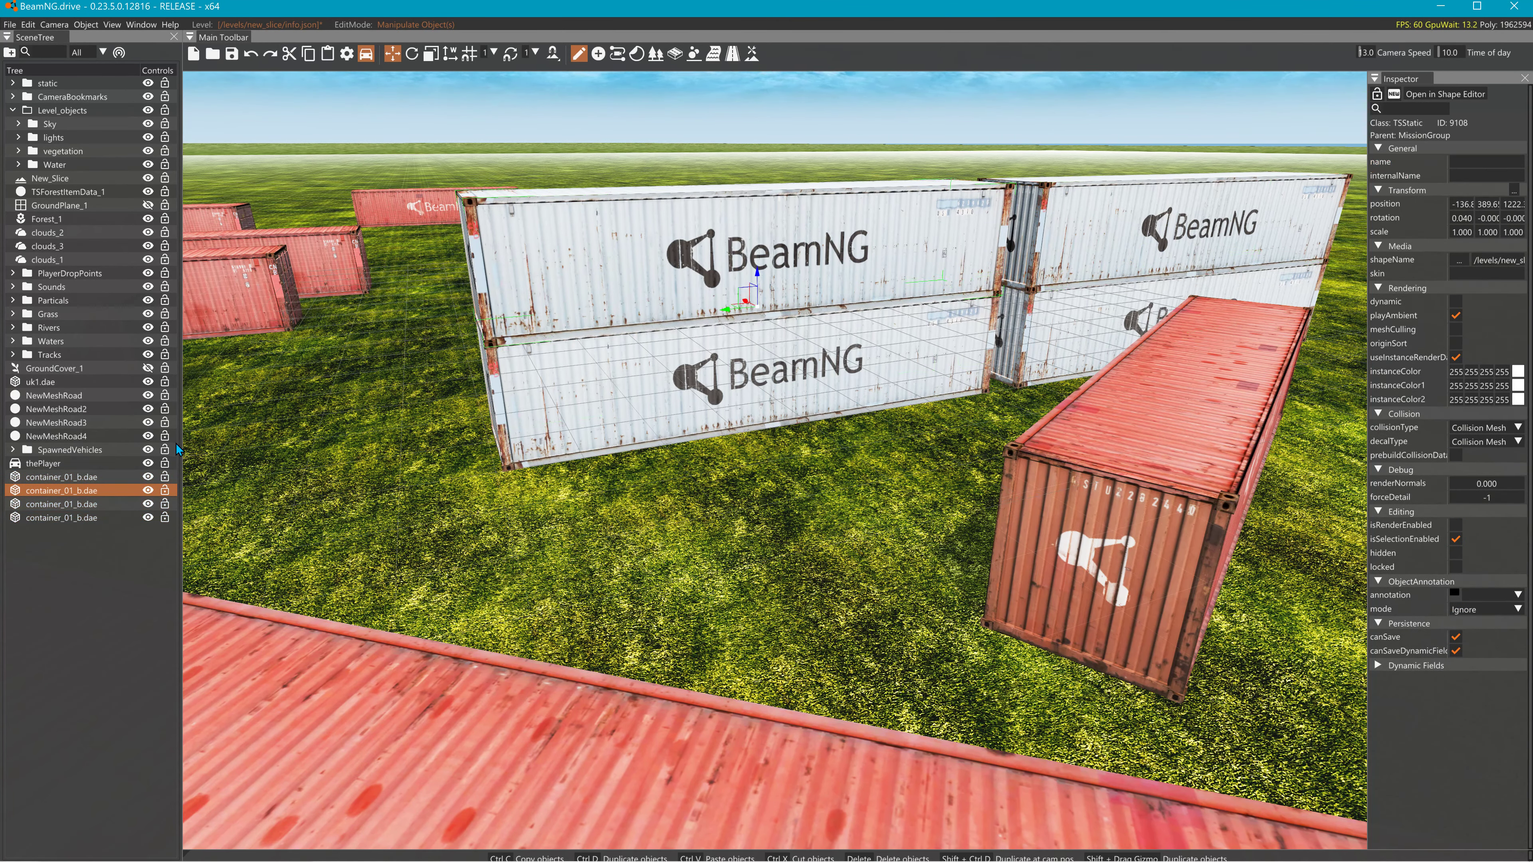
left_click(71, 478)
left_click(71, 518, "shift")
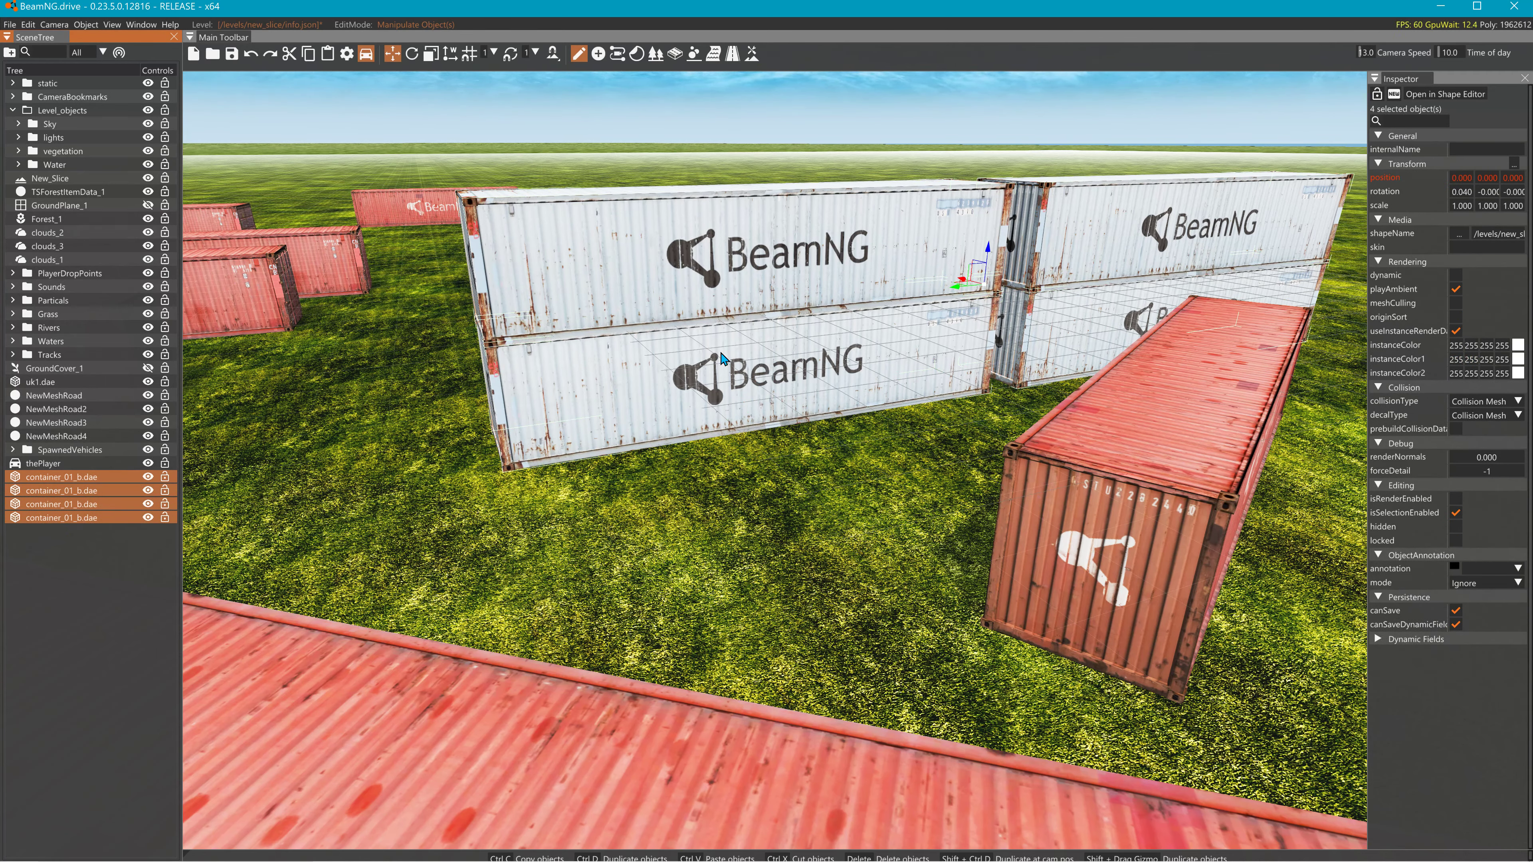
left_click_drag(985, 265, 992, 31, "shift")
right_click_drag(1026, 220, 1031, 216)
- Rotate the top-left container slightly about the vertical axis
key("2")
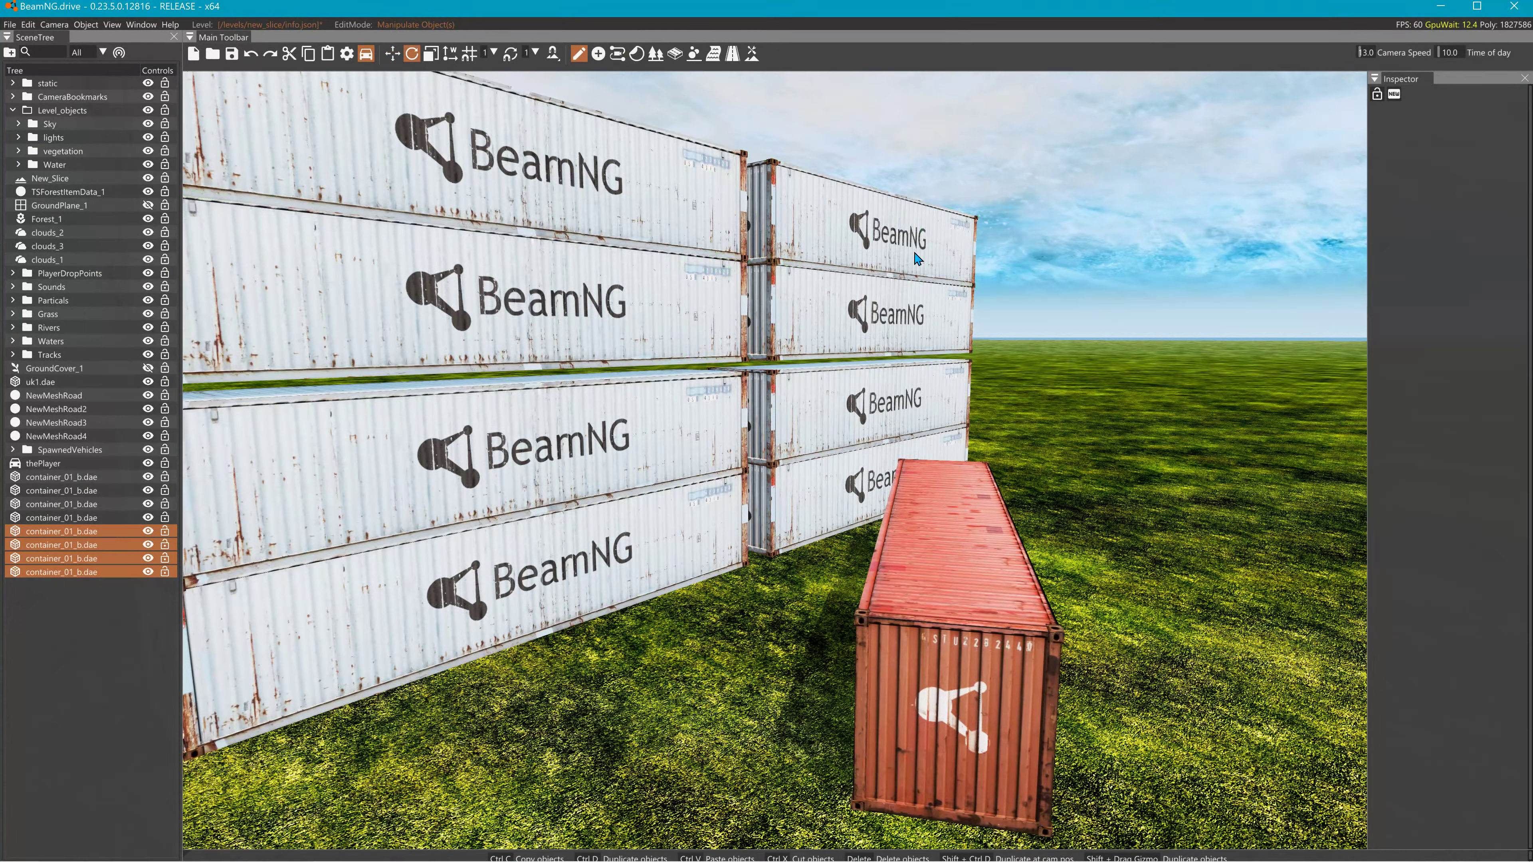
left_click(651, 273)
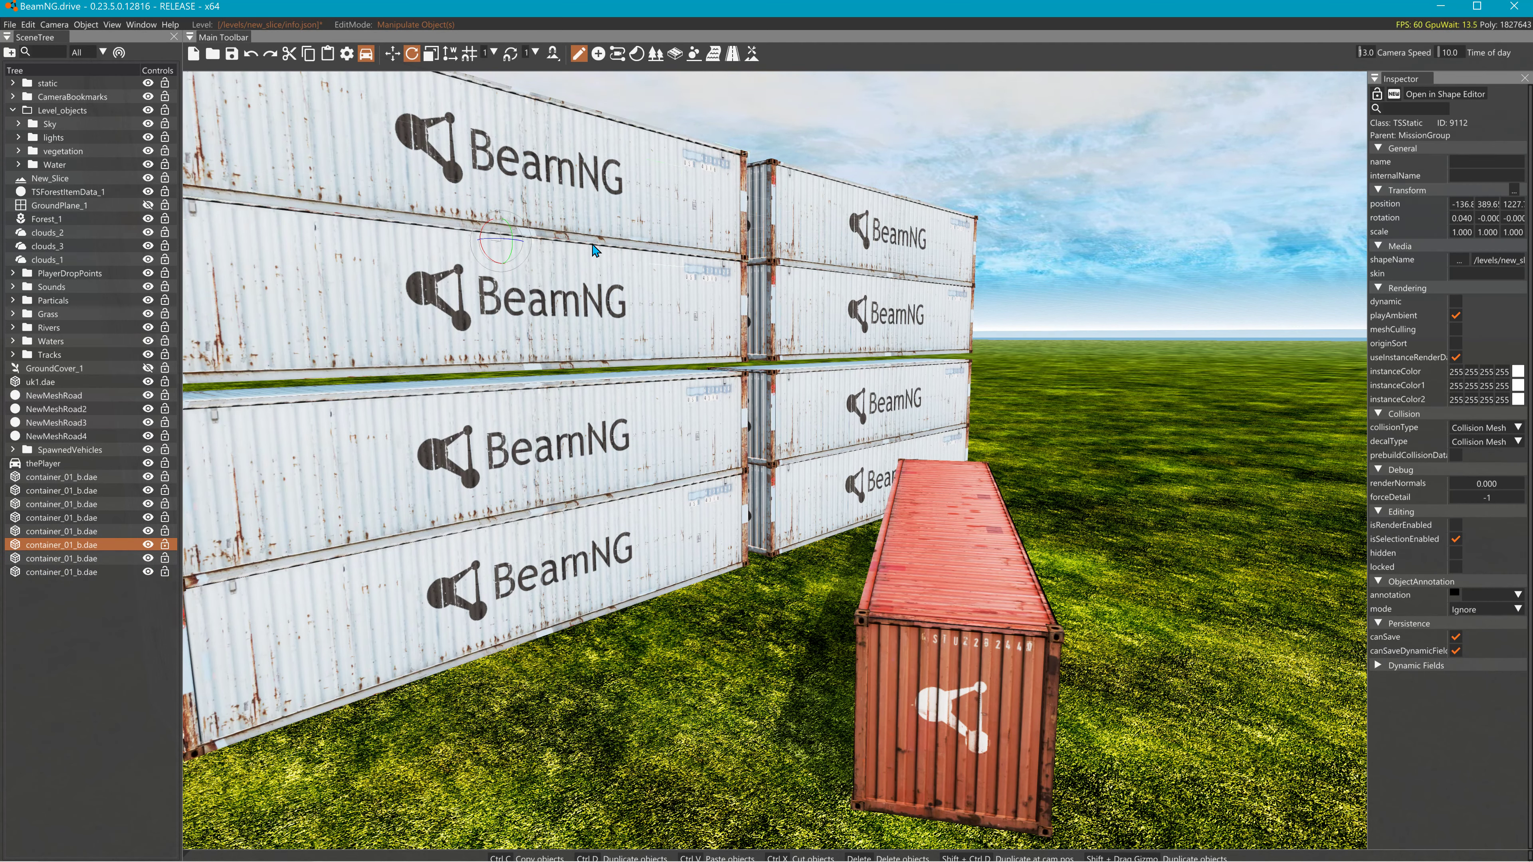
left_click_drag(502, 248, 556, 247)
mouse_move(554, 242)
right_mouse_down()
mouse_move(525, 163)
mouse_move(522, 79)
mouse_move(531, 247)
right_mouse_up()
- Swing the top-right container around to lie crosswise over the stack
key("w")
key("s")
left_click(791, 299)
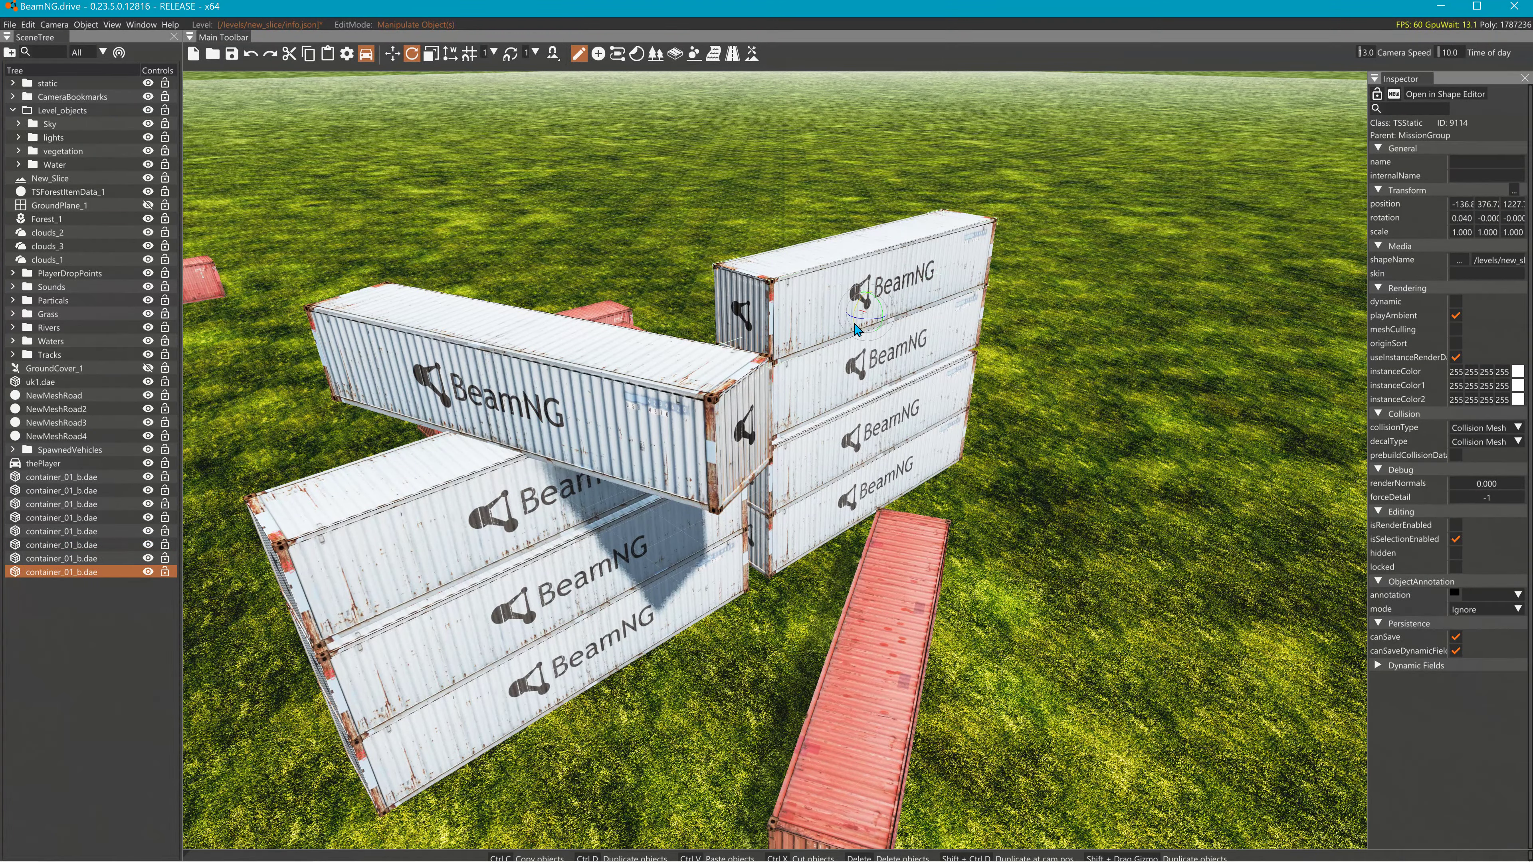
left_click_drag(862, 326, 626, 482)
- Return to the Translate gizmo and select the container at the right end
key("1")
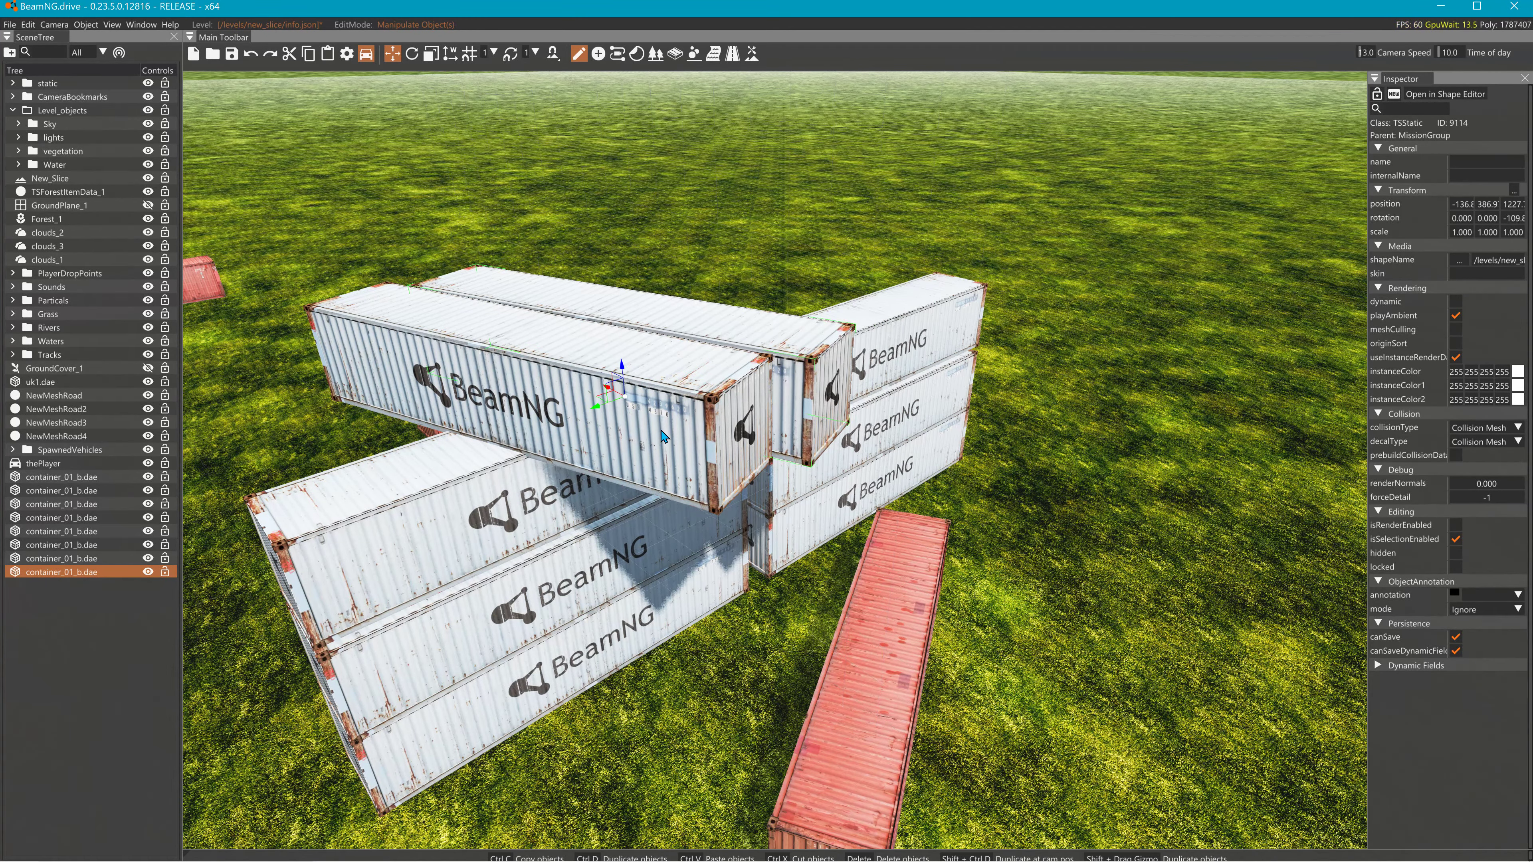
left_click(703, 395)
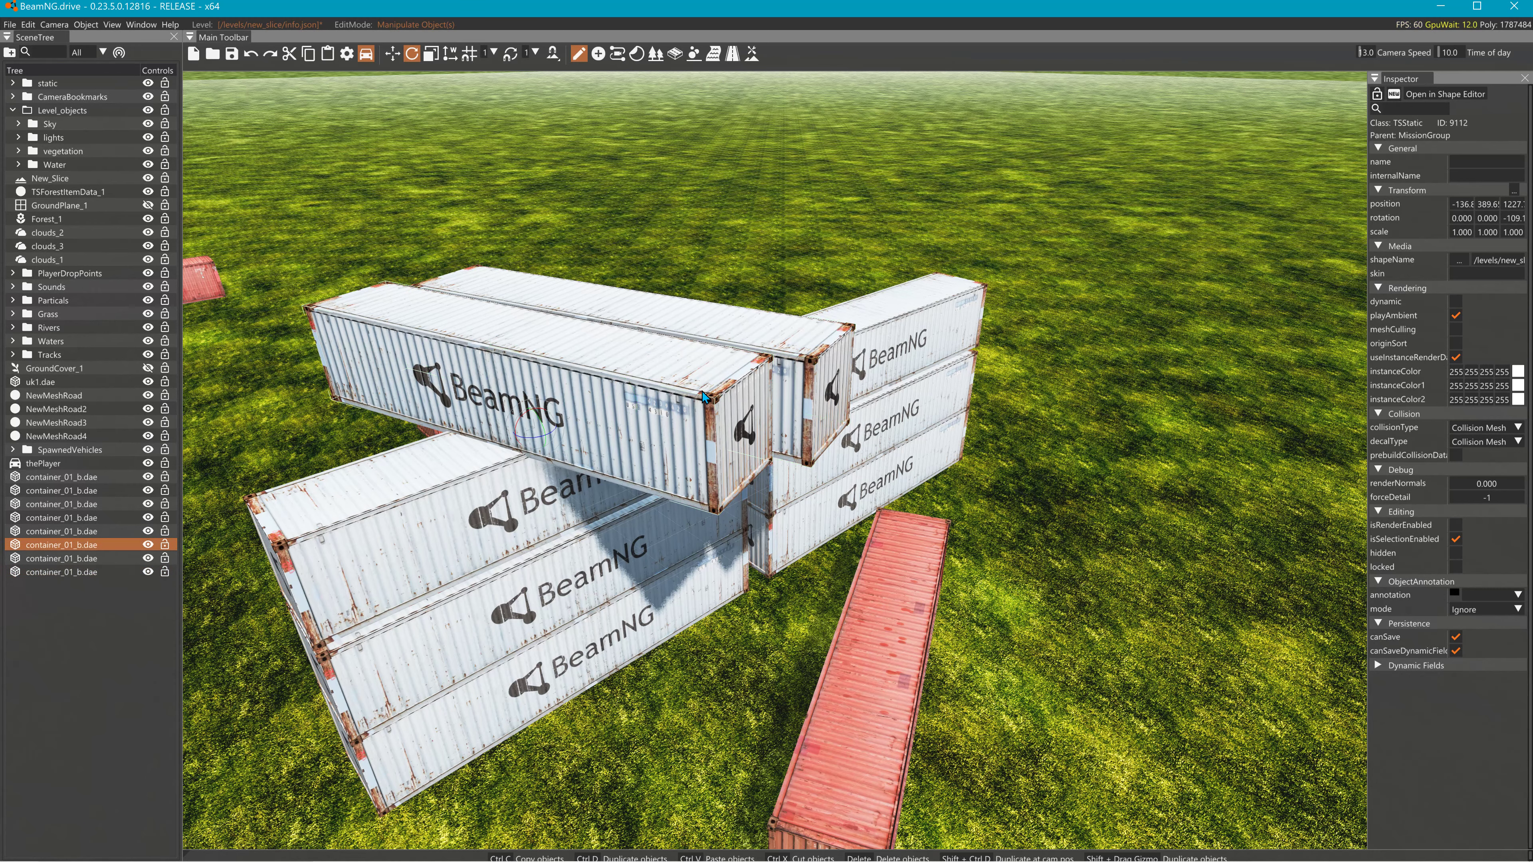
left_click(735, 364)
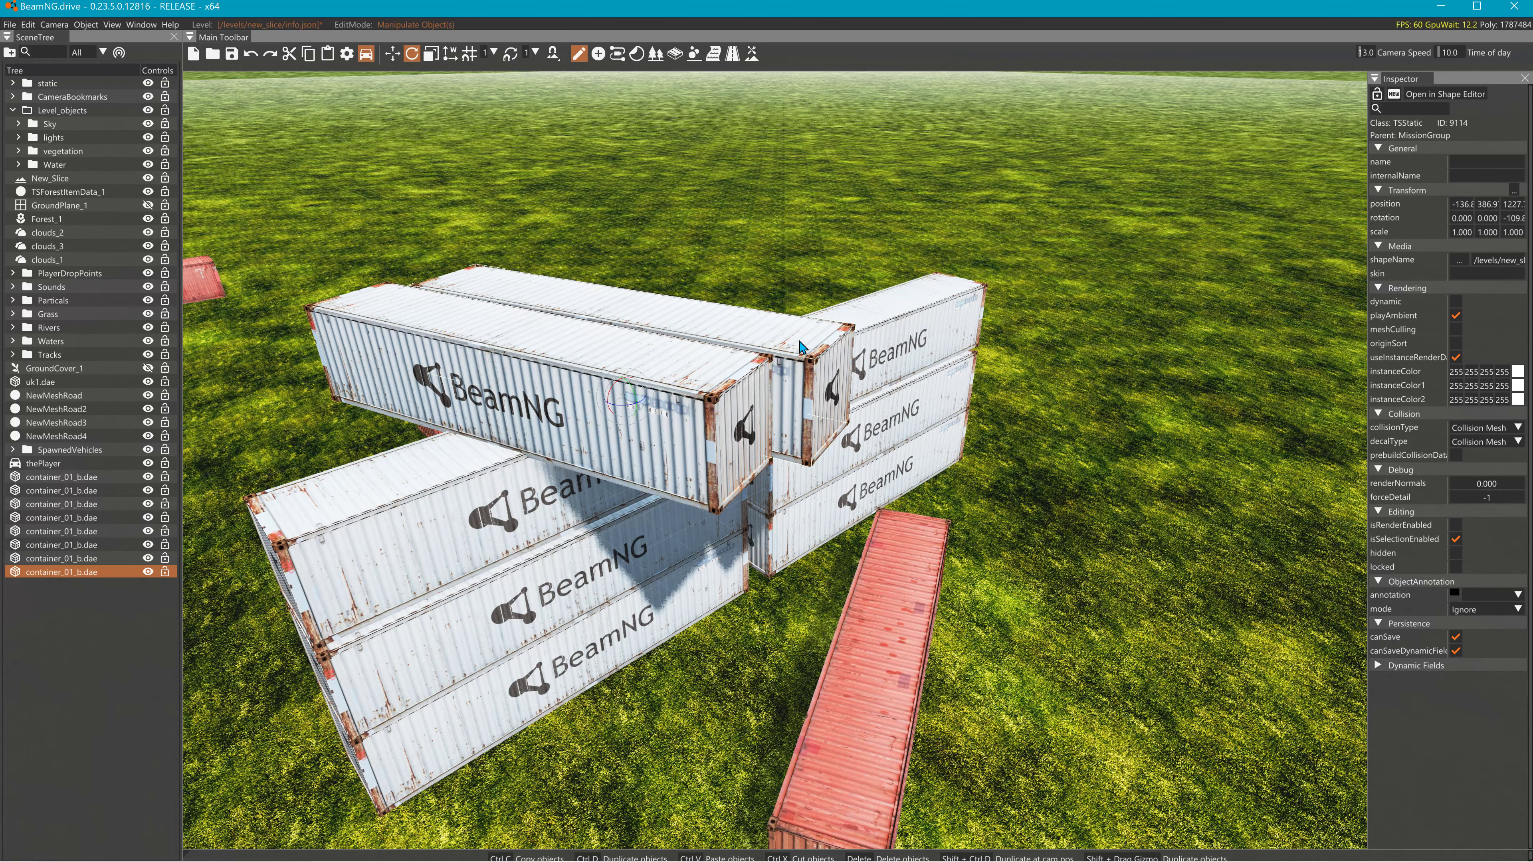
left_click(886, 341)
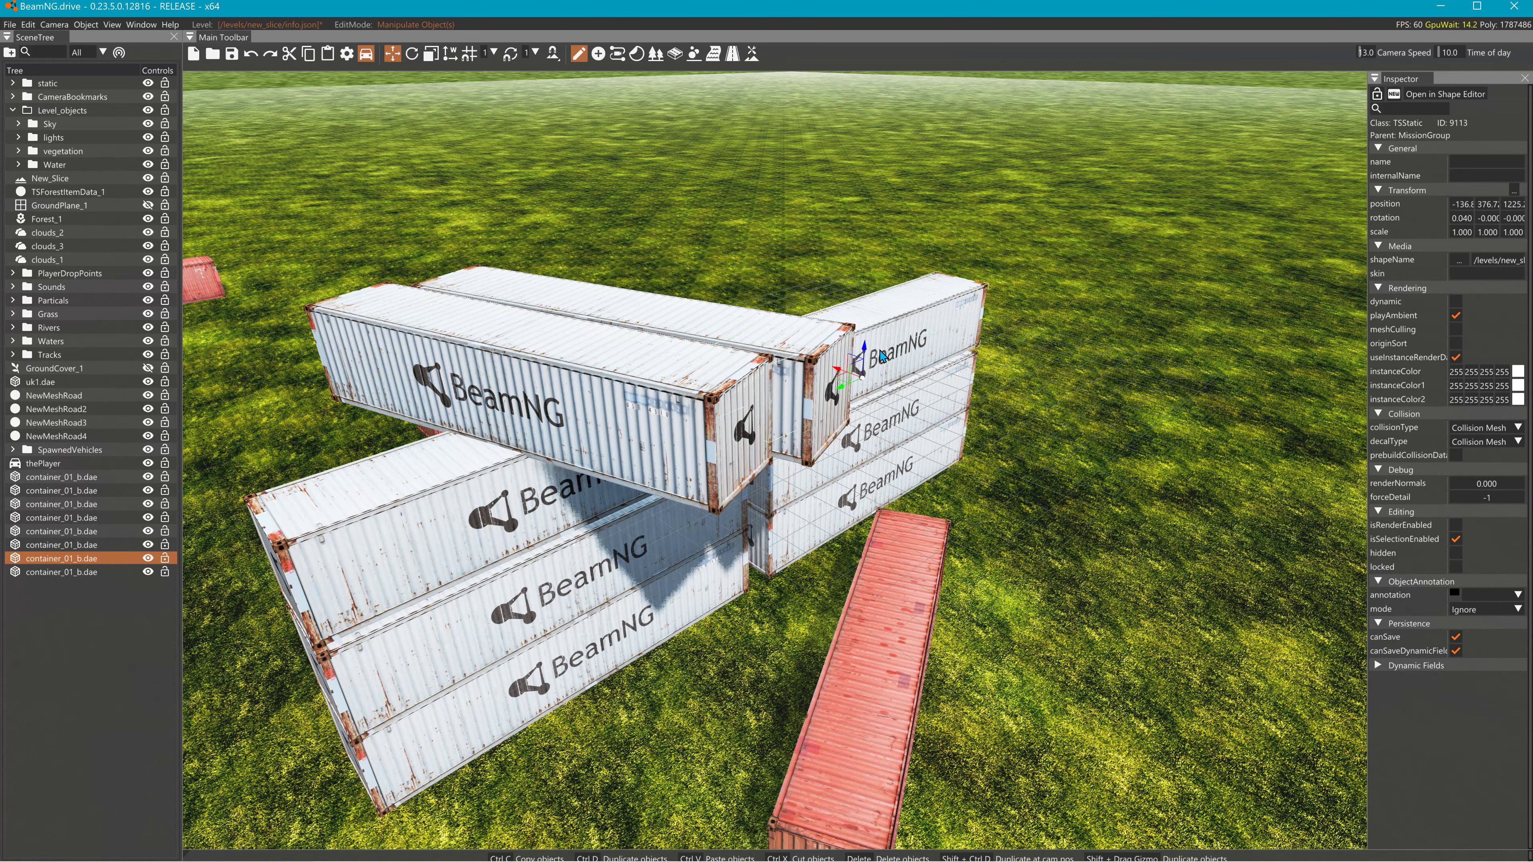
- Lift the selected container higher and rotate it further
left_click_drag(867, 356, 691, 390)
key("2")
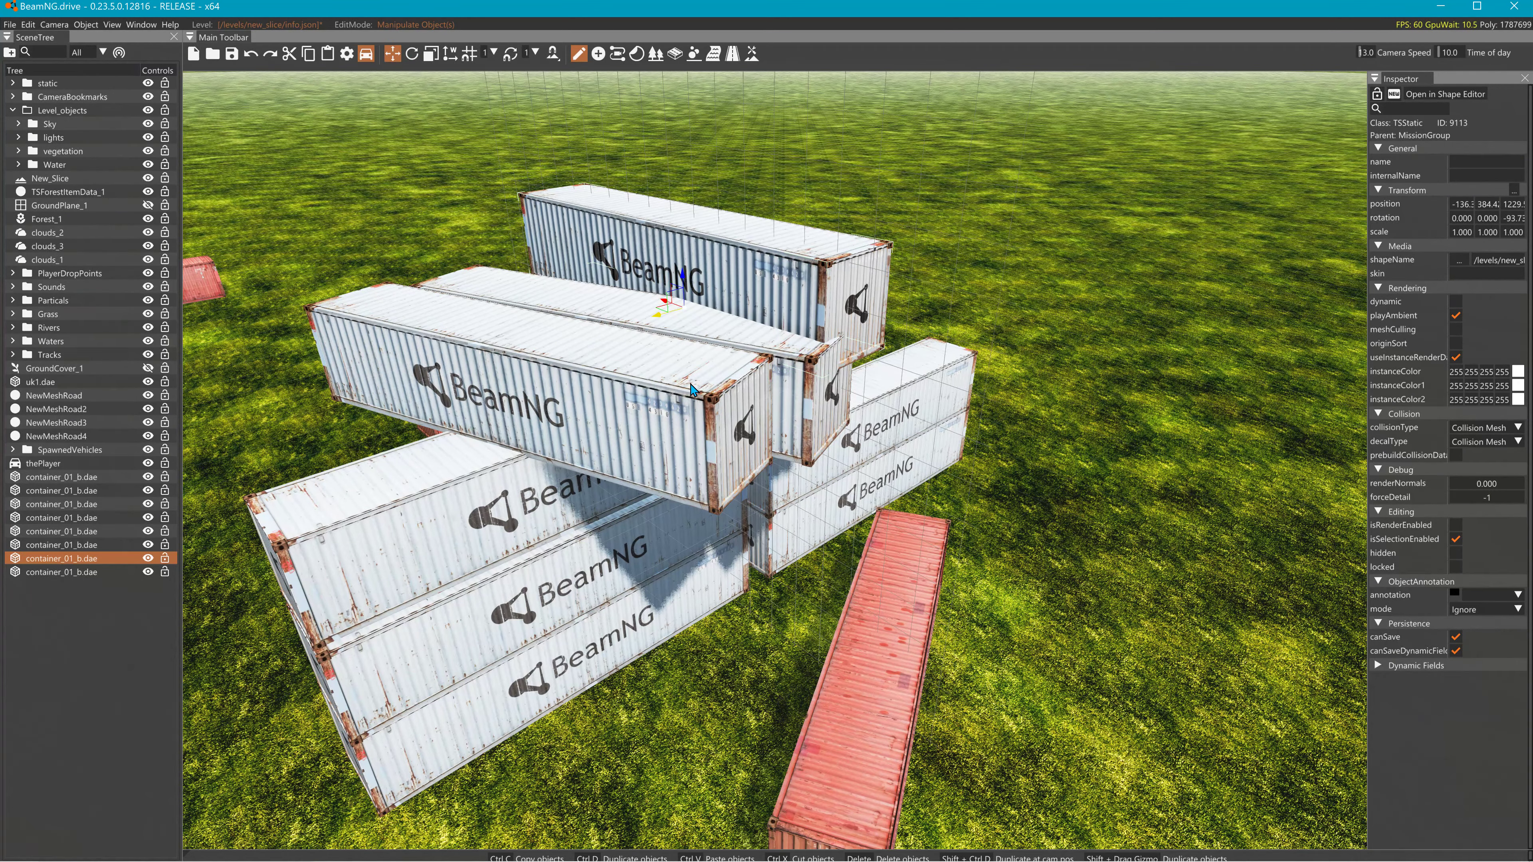
left_click_drag(686, 323, 749, 167)
key("1")
key("2")
key("1")
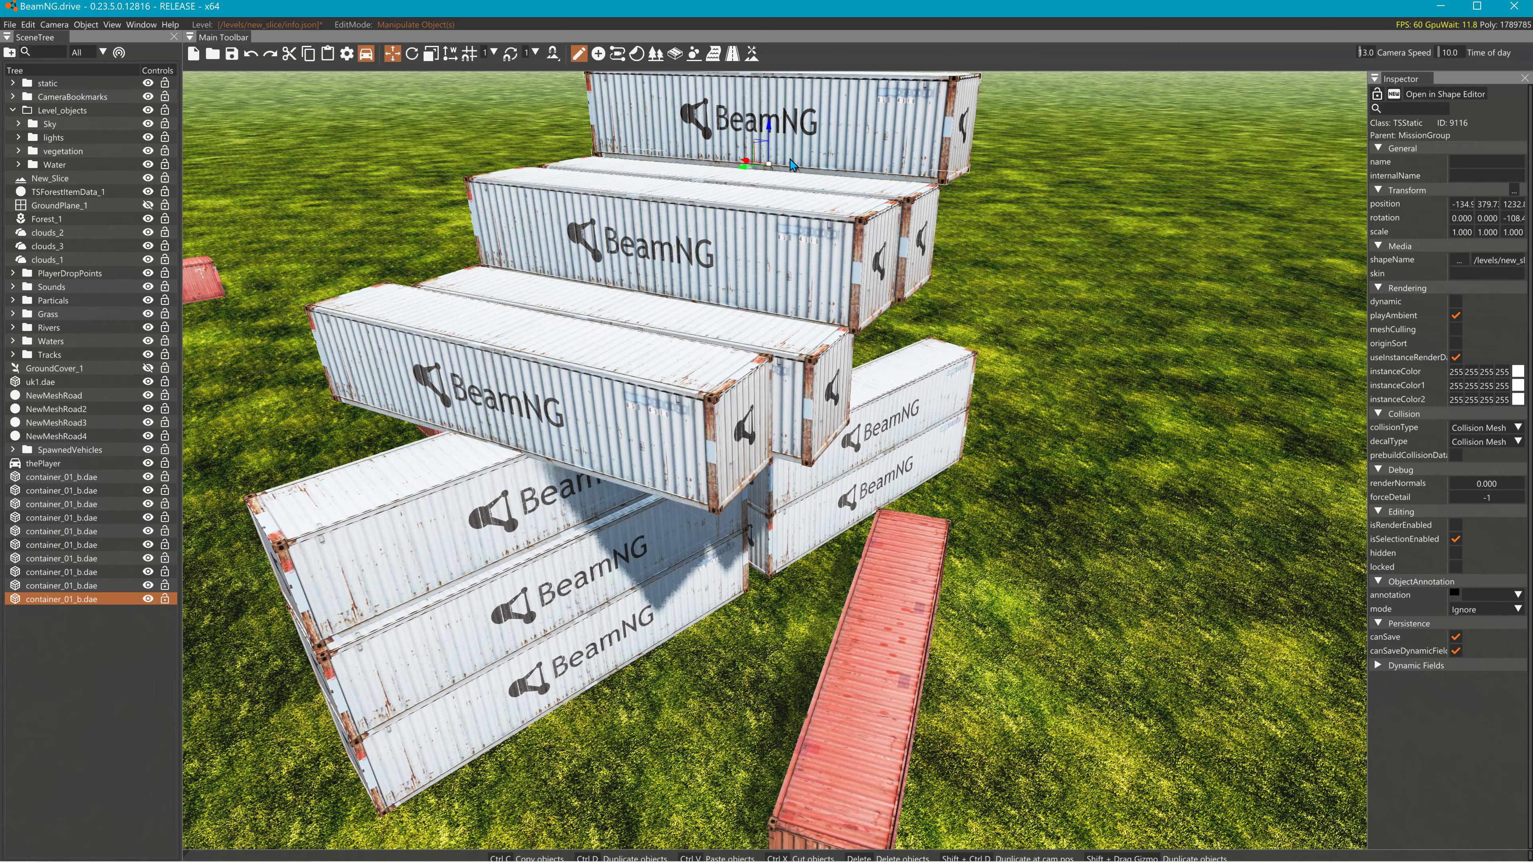
- Duplicate the top container and slide the copy along to form another step
right_click_drag(789, 161, 792, 158)
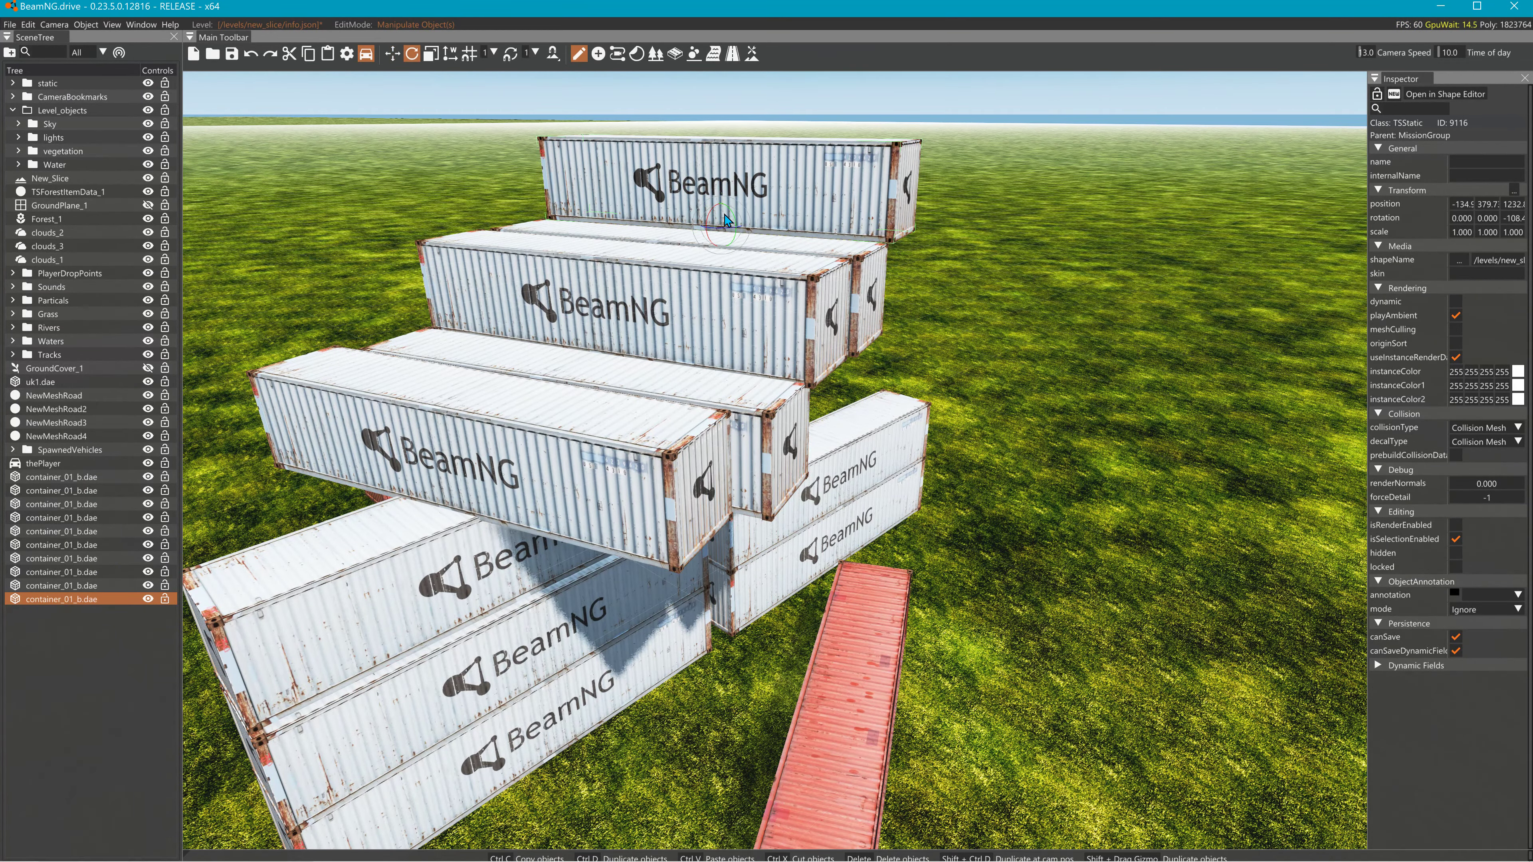
left_click_drag(699, 233, 314, 306, "shift")
key("1")
key("2")
- Lower the tilted ramp container and nudge it slightly sideways
right_click_drag(380, 318, 305, 290)
left_click_drag(663, 320, 535, 630)
right_click_drag(535, 630, 386, 707)
- Select Forest_1 in the SceneTree and start the Forest Tools editor
right_click_drag(589, 610, 374, 655)
left_click(475, 636)
left_click(543, 536)
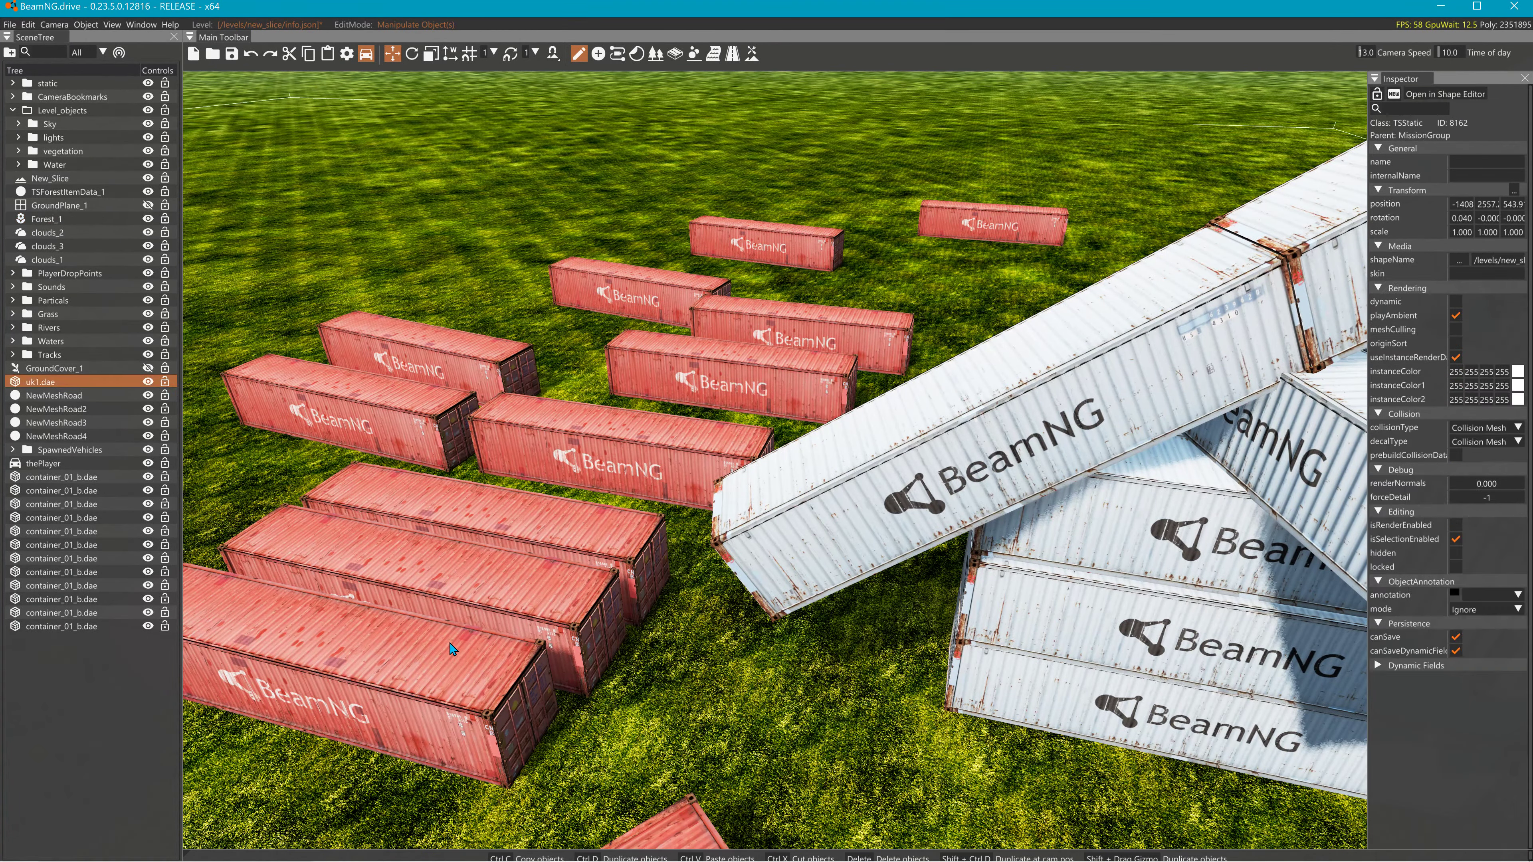
left_click(481, 604)
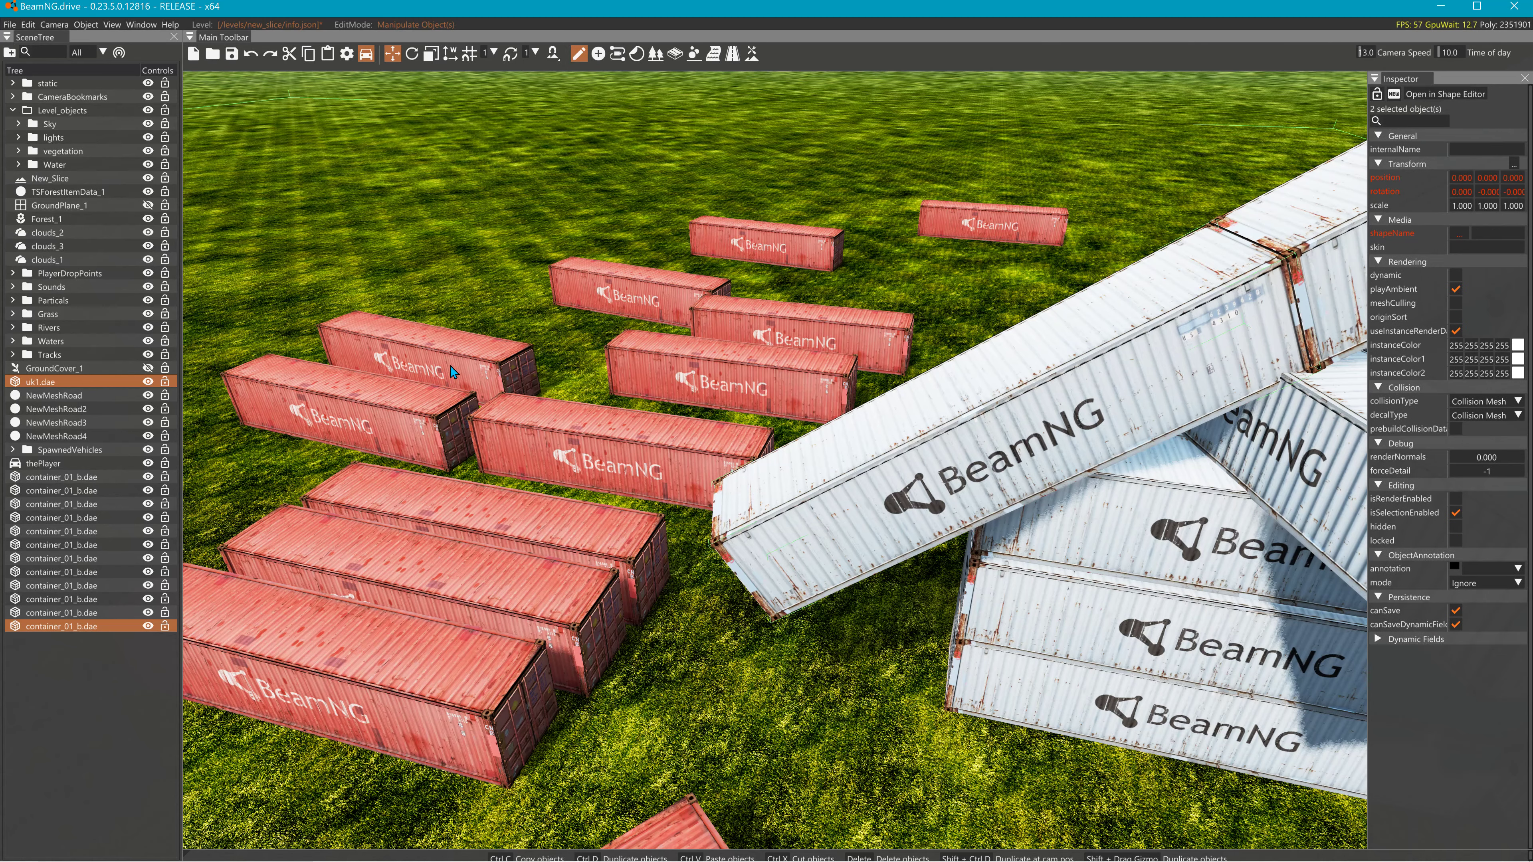
left_click(654, 54)
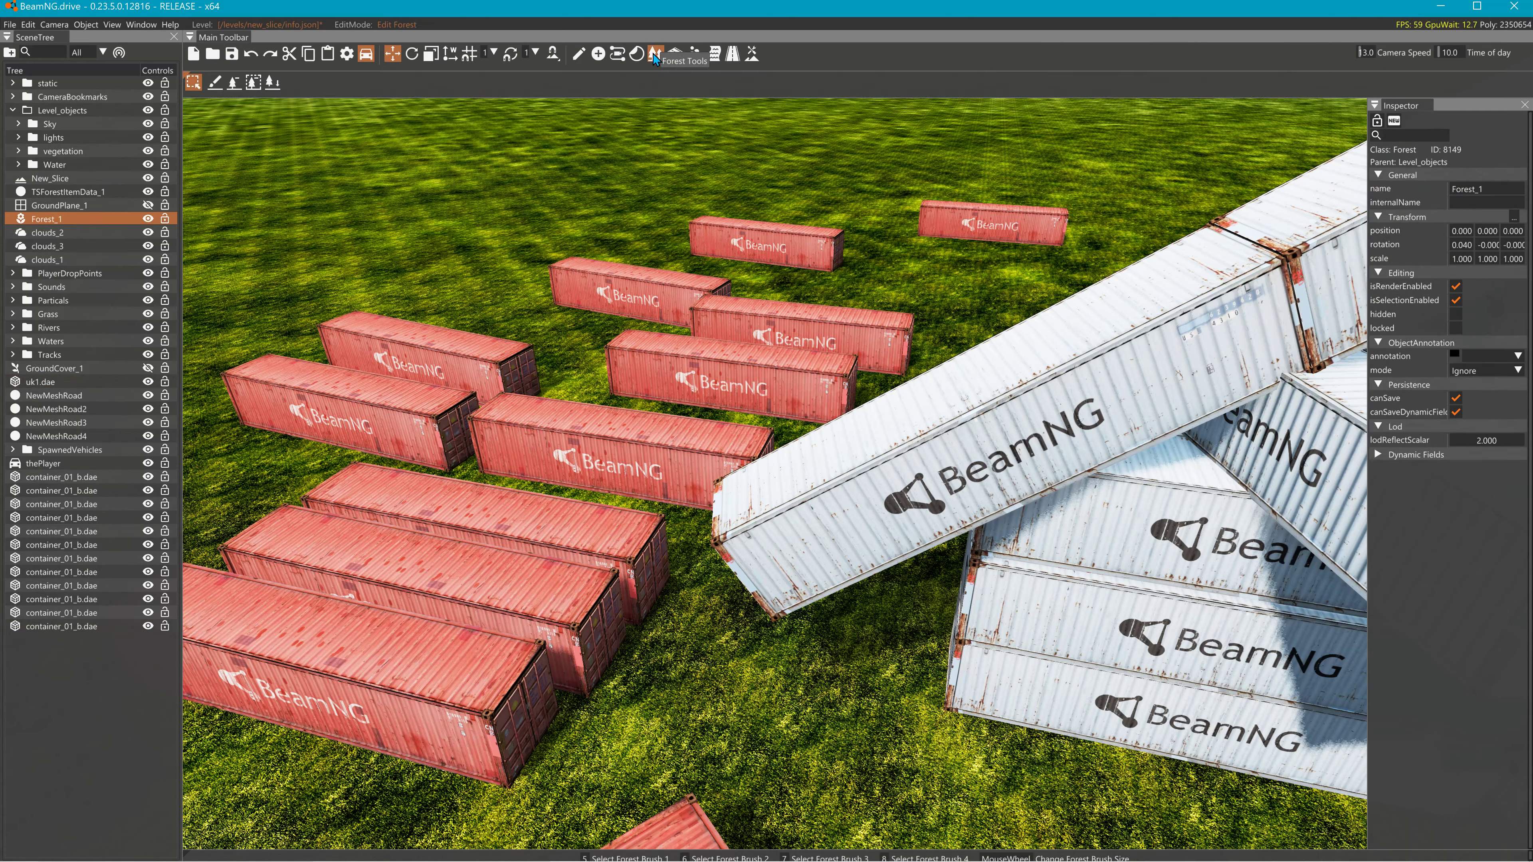
- Switch to the forest erase brush at size 37.6 and erase the nearby red containers
left_click(235, 84)
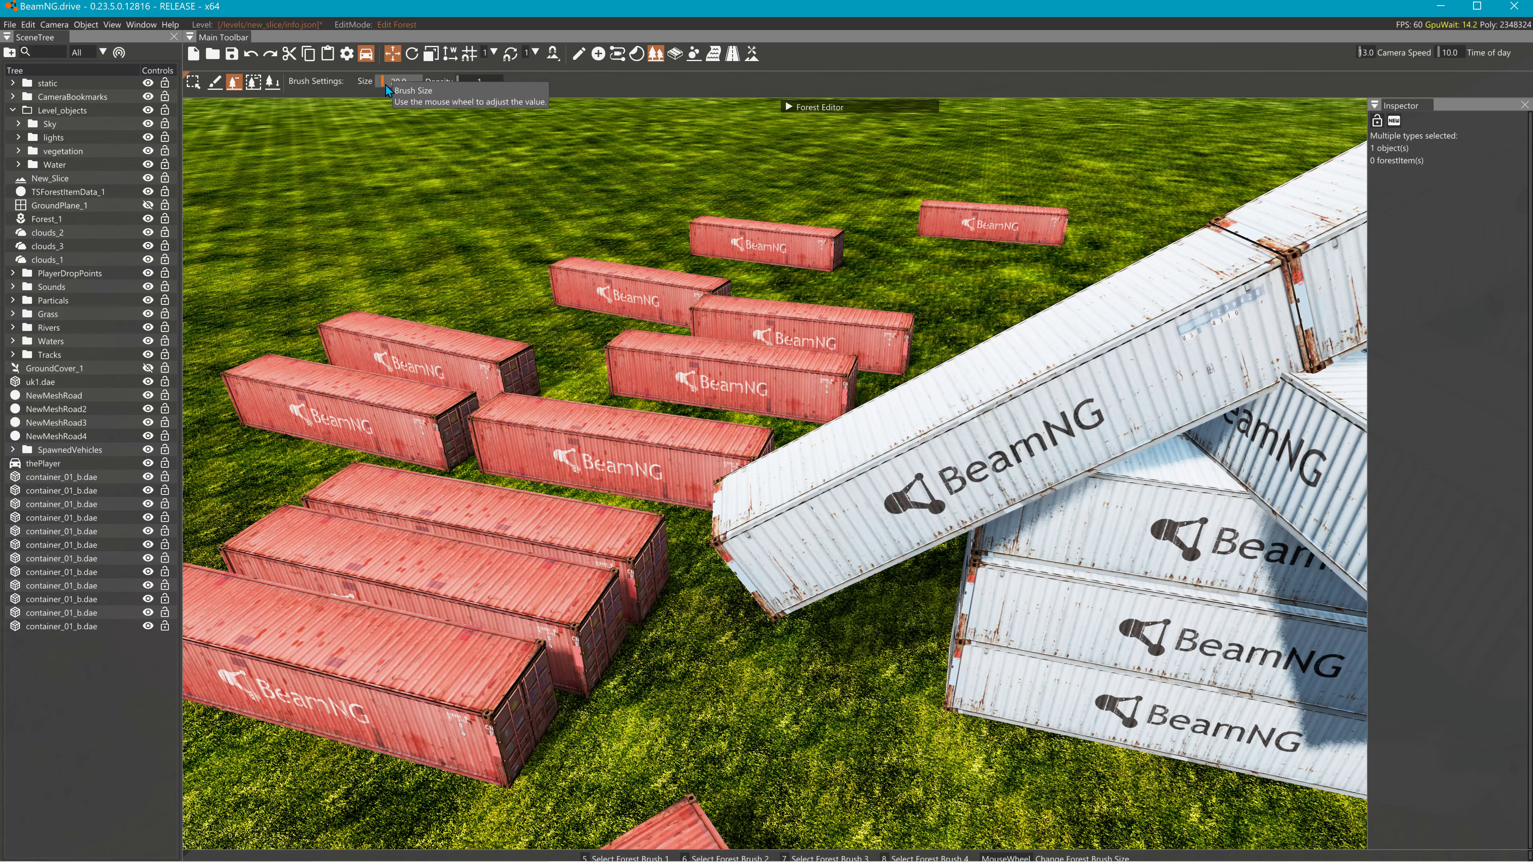
left_click_drag(386, 85, 388, 86)
mouse_move(448, 657)
left_mouse_down()
mouse_move(442, 628)
mouse_move(501, 556)
mouse_move(726, 347)
left_mouse_up()
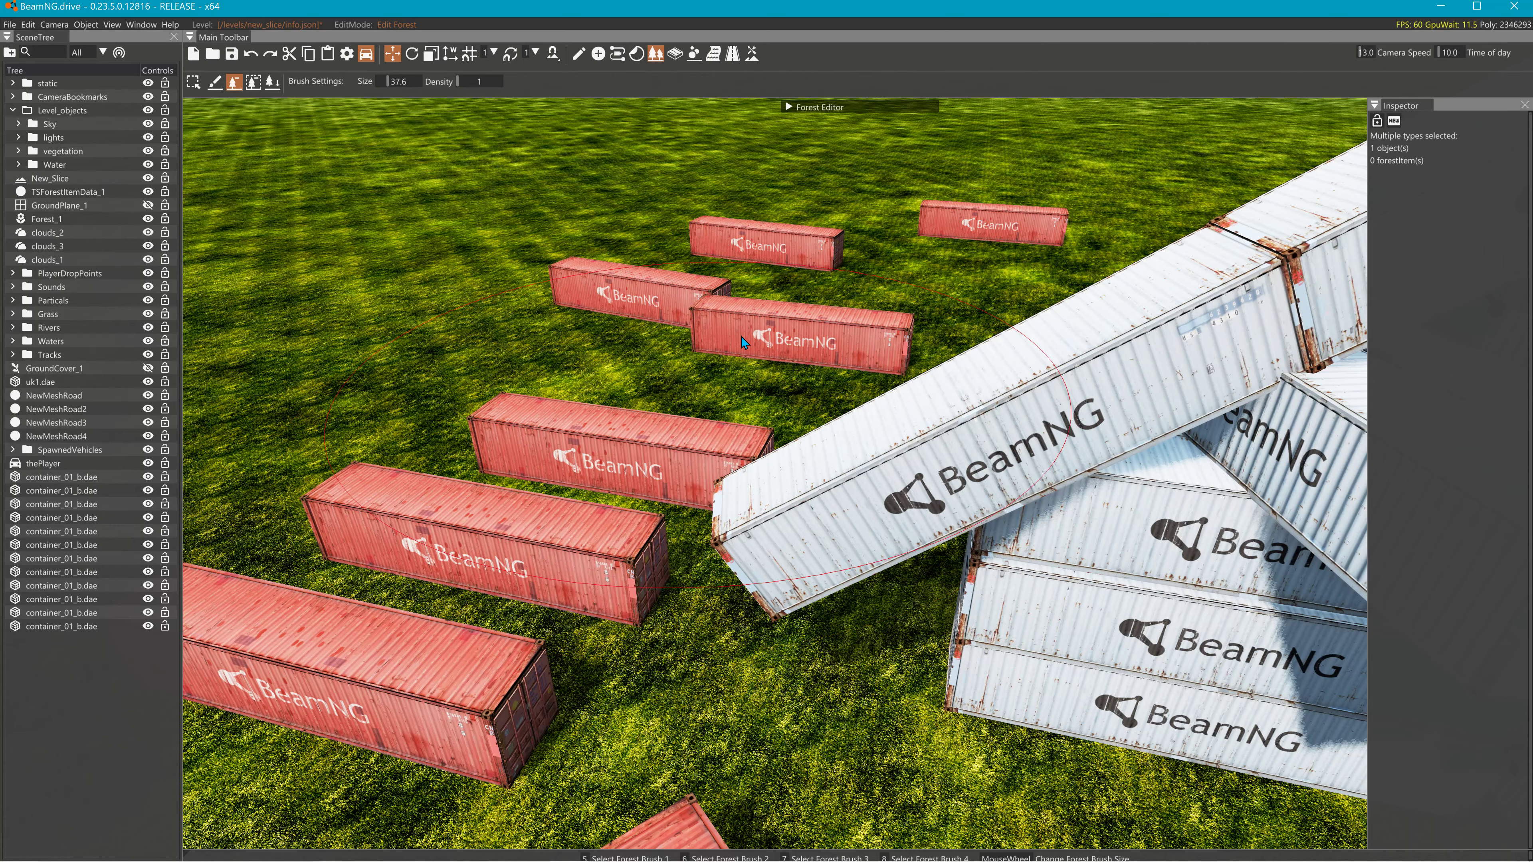
left_click_drag(824, 296, 844, 256)
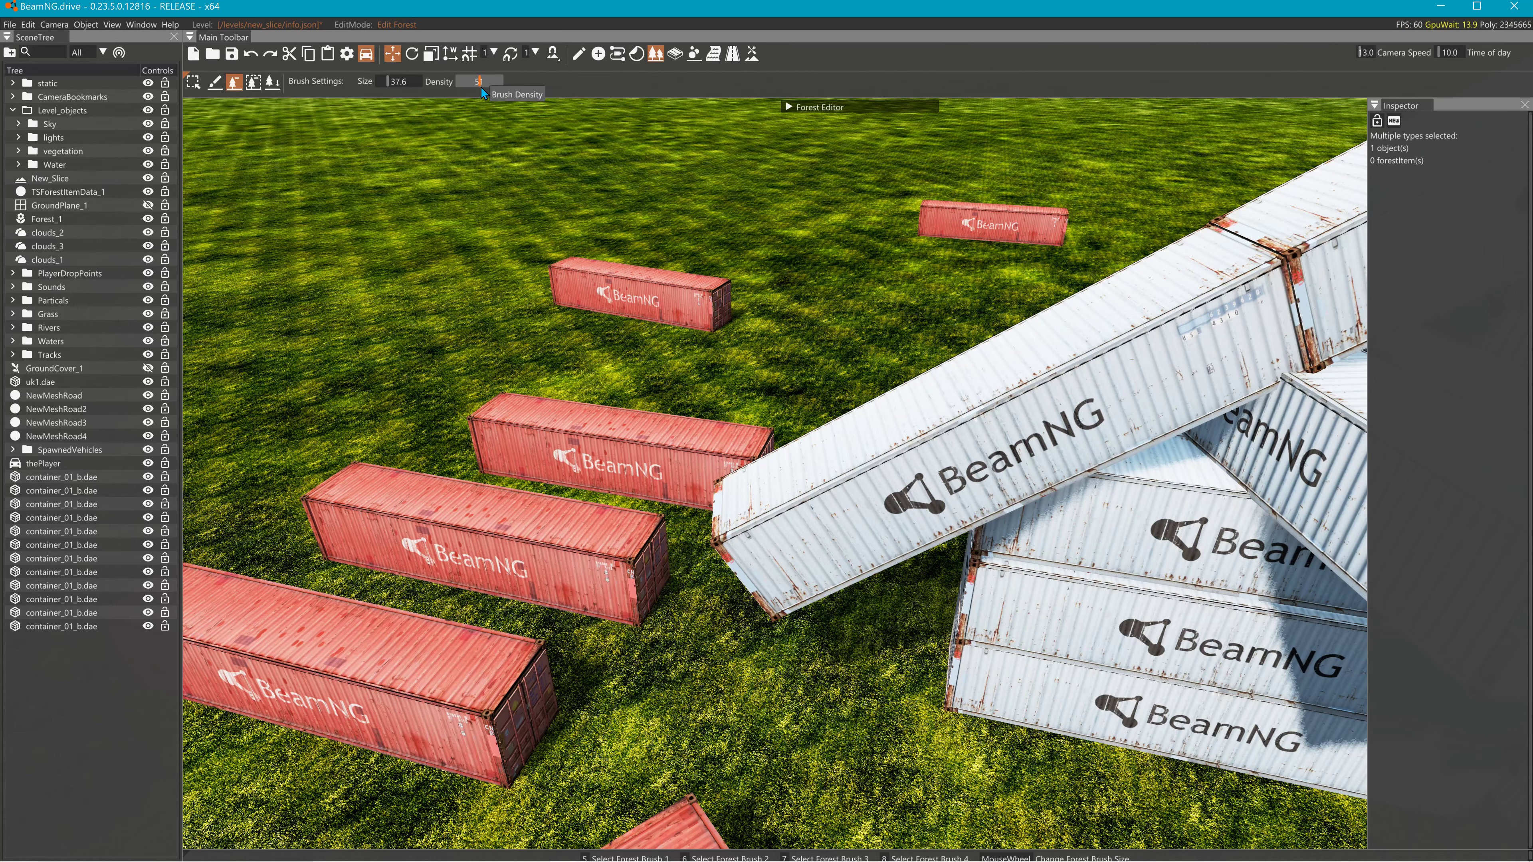
mouse_move(961, 256)
left_mouse_down()
mouse_move(652, 387)
mouse_move(501, 531)
left_mouse_up()
mouse_move(603, 544)
right_mouse_down()
mouse_move(615, 569)
mouse_move(682, 562)
mouse_move(764, 438)
mouse_move(722, 355)
mouse_move(682, 354)
right_mouse_up()
- Erase the red containers in the other groups across the field
key("w")
right_click_drag(764, 383, 917, 628)
key("s")
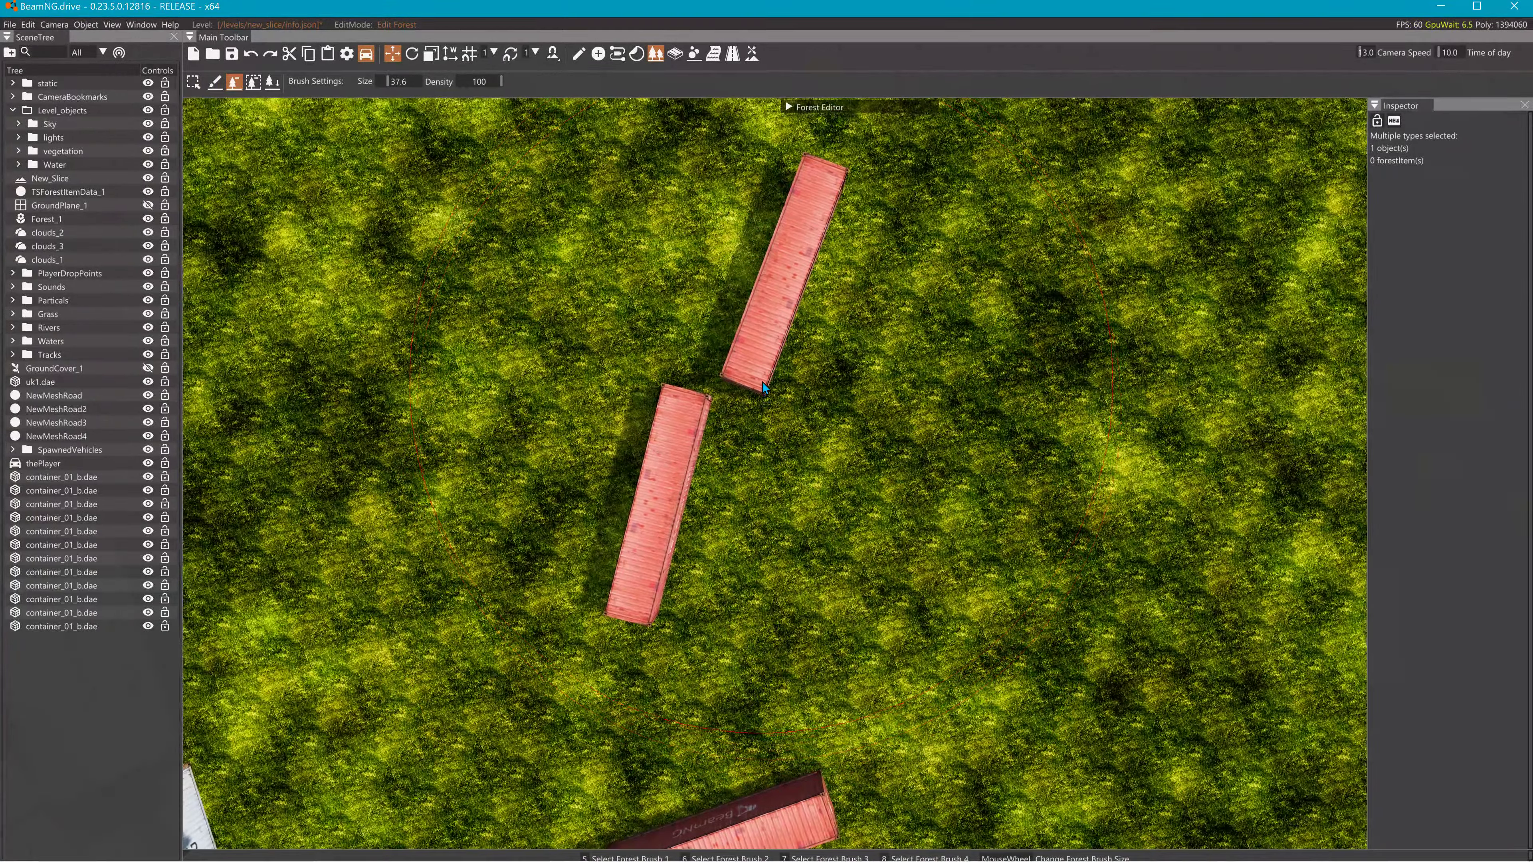
left_click(763, 382)
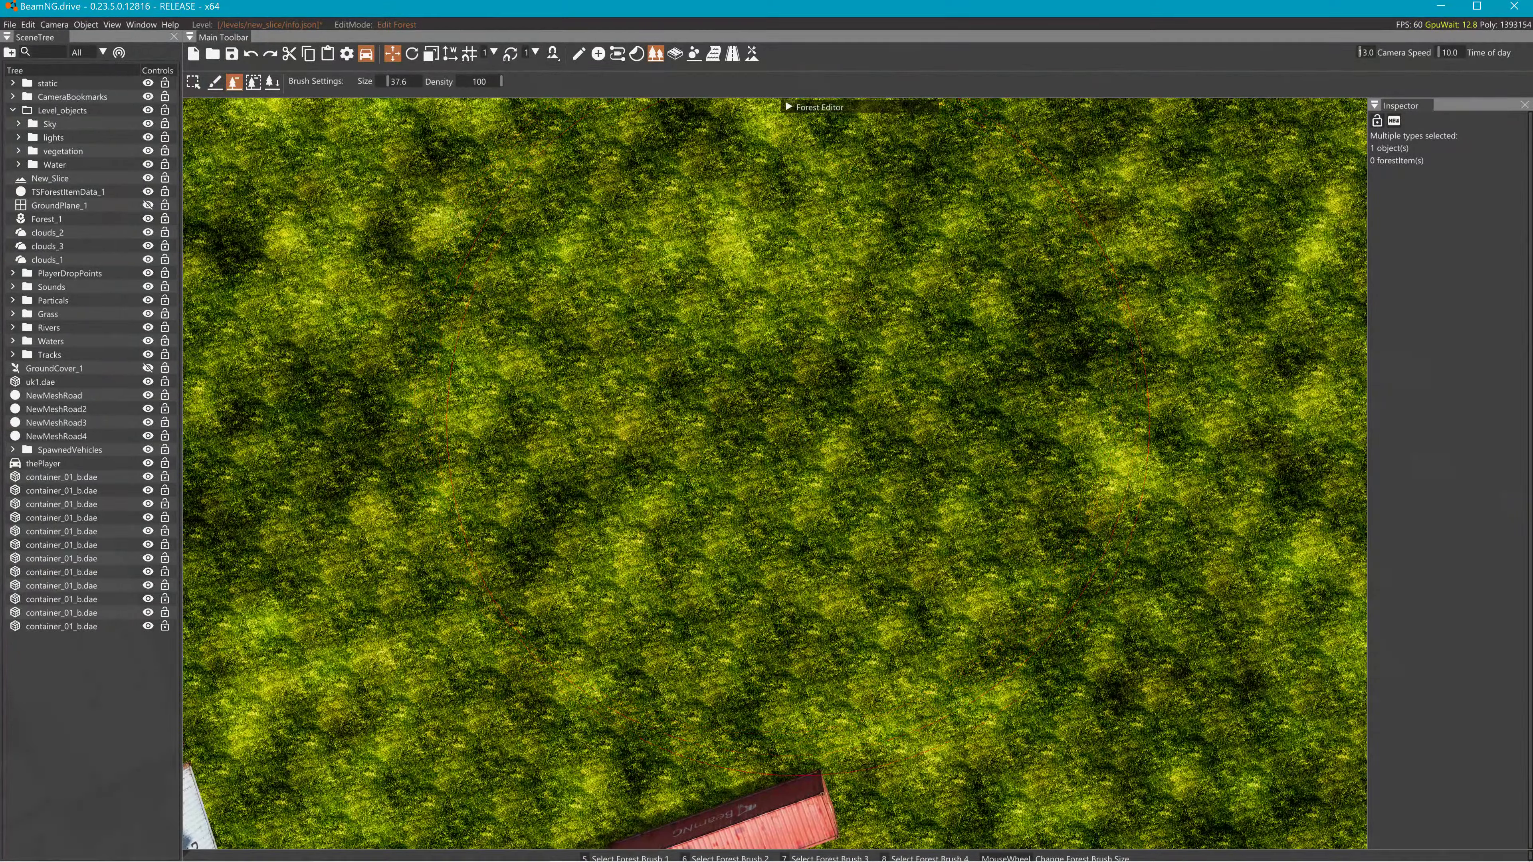
mouse_move(763, 382)
right_mouse_down()
mouse_move(888, 371)
mouse_move(1020, 321)
mouse_move(1225, 181)
mouse_move(1328, 145)
mouse_move(1298, 121)
mouse_move(1273, 182)
right_mouse_up()
key("w")
left_click(747, 561)
key("w")
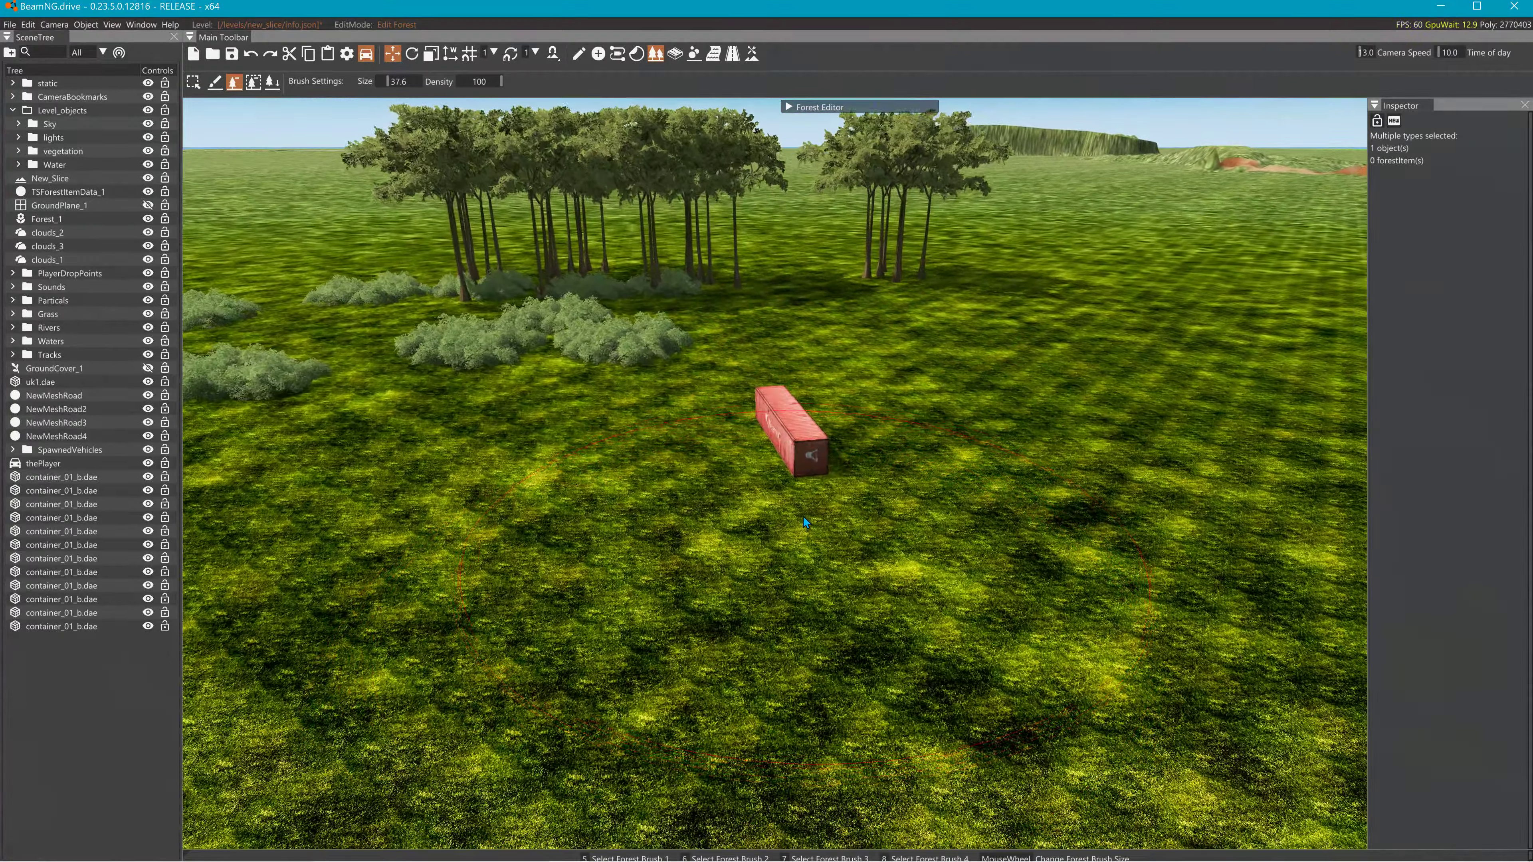
left_click(803, 516)
- Erase the bushes, tree clusters and the red containers beside the stack
right_click_drag(770, 422, 579, 272)
mouse_move(772, 426)
left_mouse_down()
mouse_move(613, 459)
mouse_move(616, 413)
mouse_move(485, 412)
mouse_move(781, 495)
mouse_move(881, 387)
mouse_move(1136, 401)
mouse_move(1123, 471)
left_mouse_up()
right_click_drag(1124, 471, 1026, 574)
right_click_drag(775, 474, 555, 399)
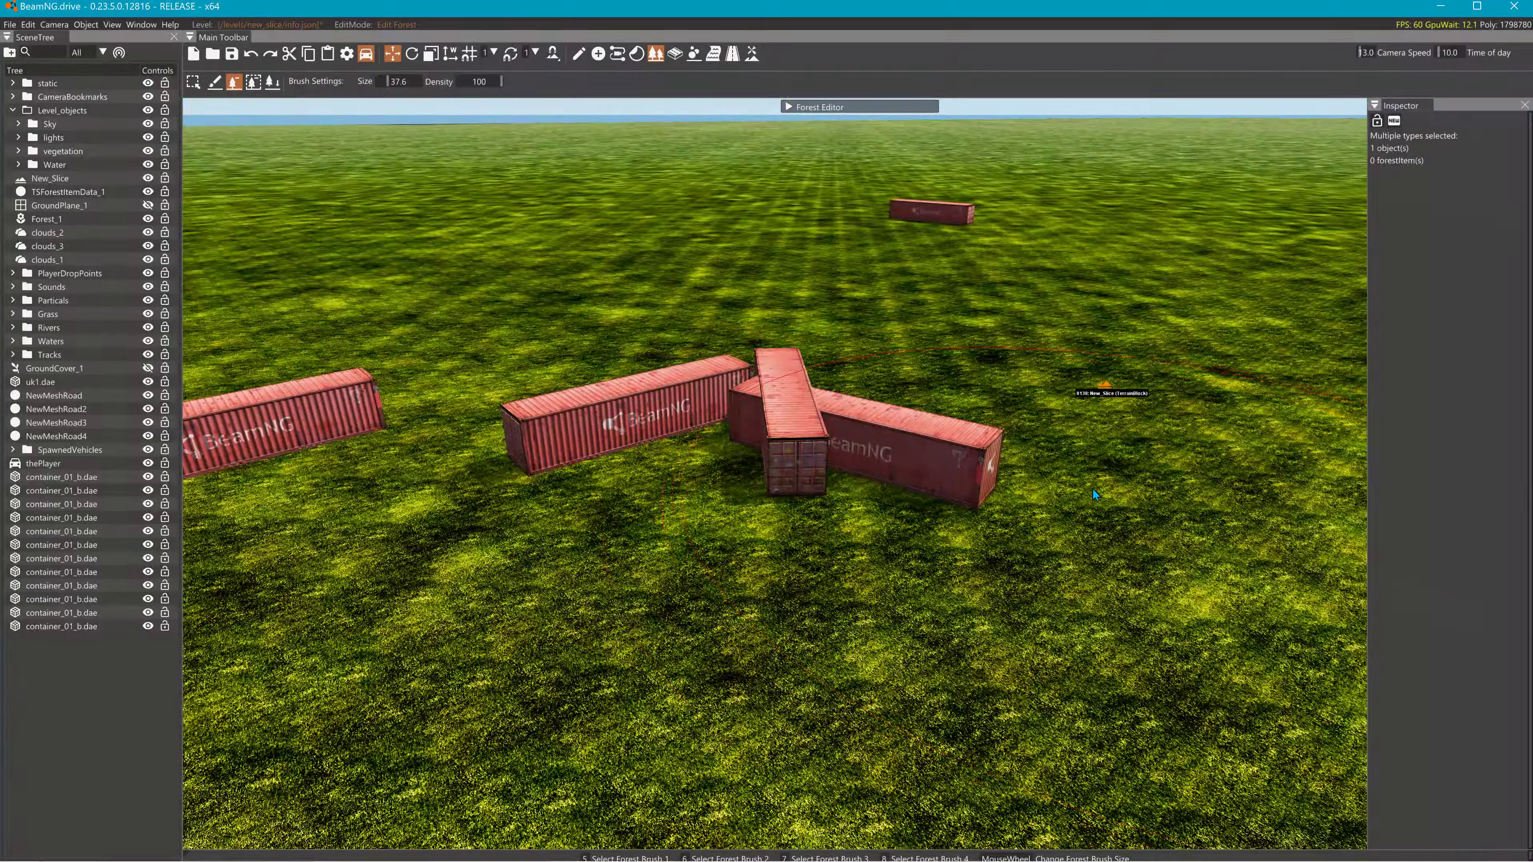
left_click(778, 447)
right_click_drag(770, 477, 580, 395)
left_click(640, 419)
left_click(585, 395)
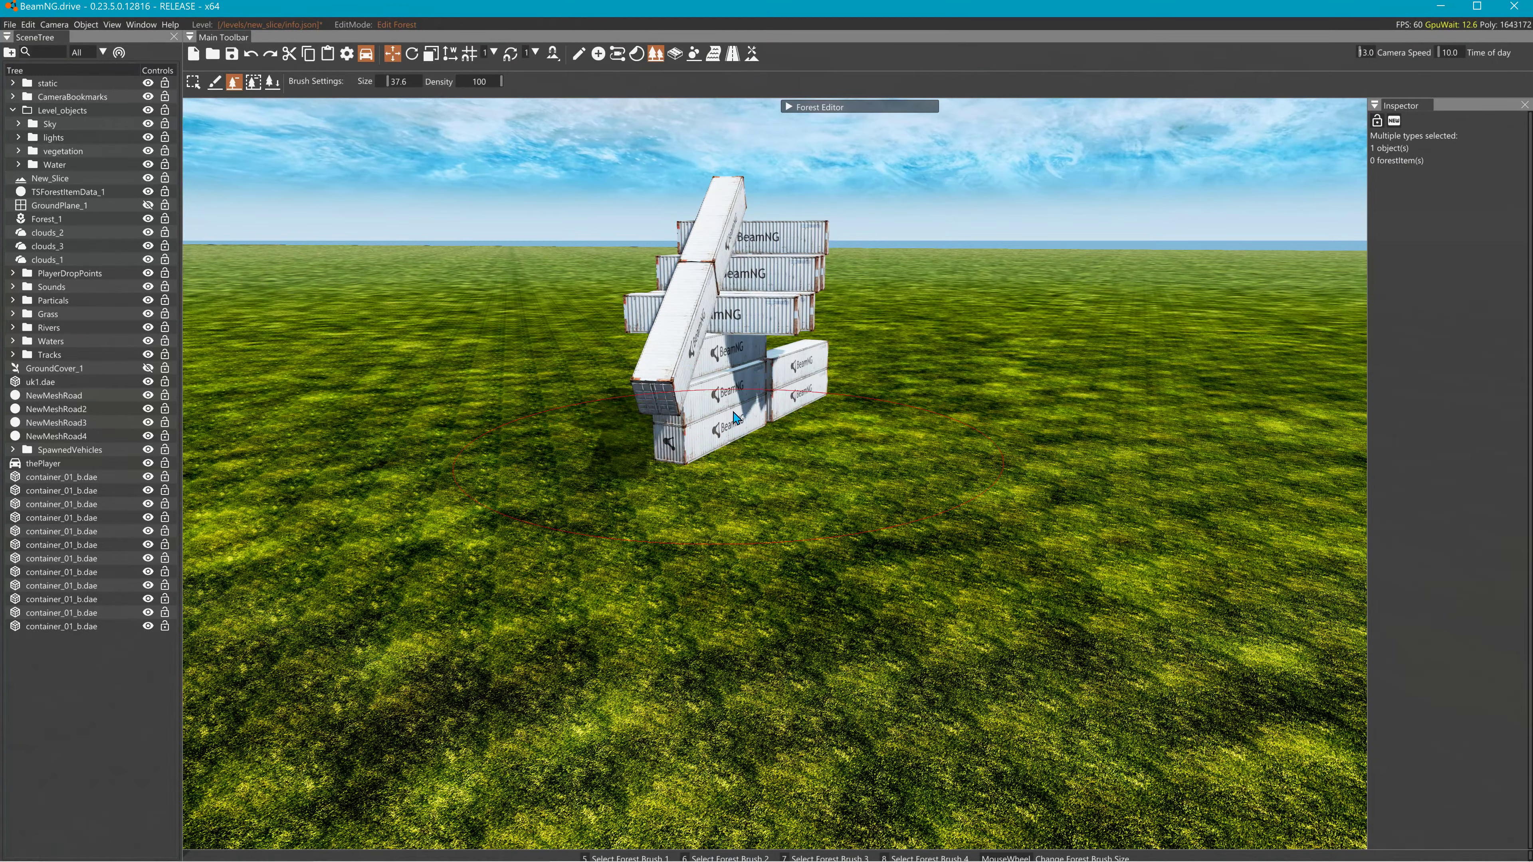
key("w")
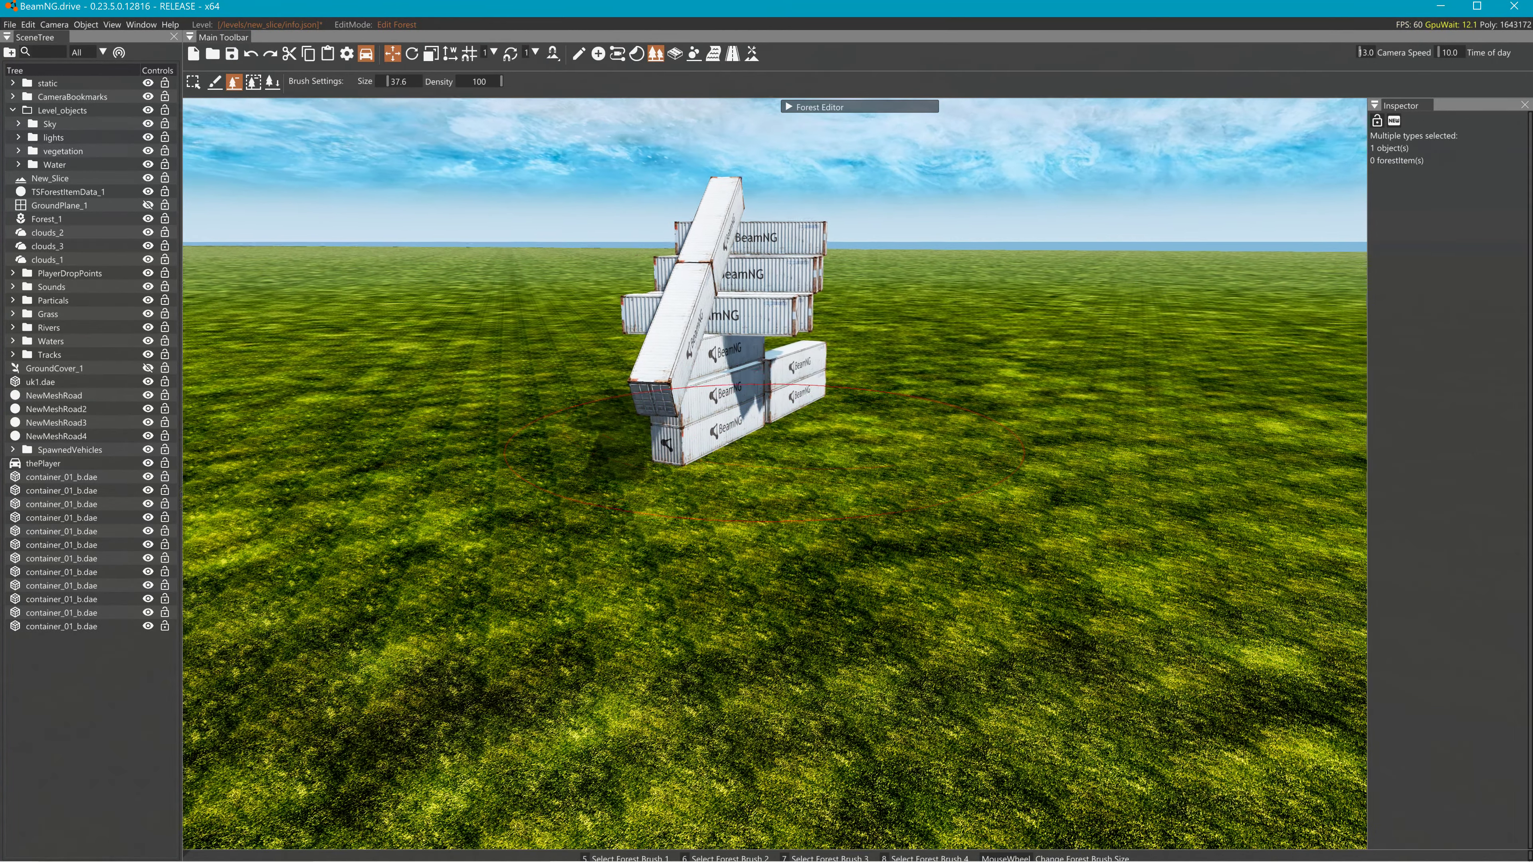
right_click_drag(771, 411, 664, 450)
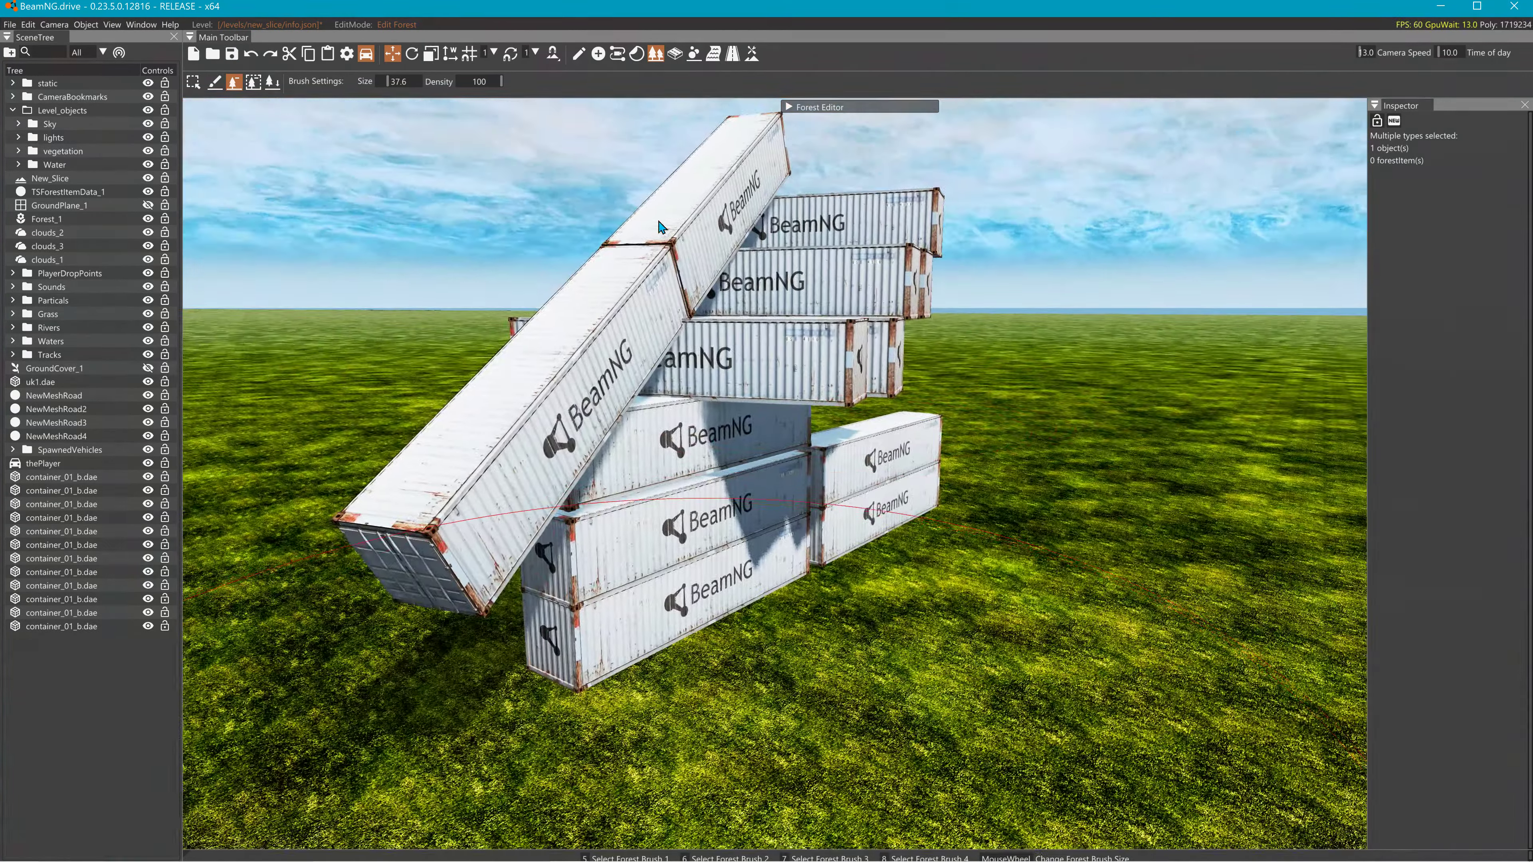
- Delete the two white containers standing beside the stack's base
left_click(52, 626)
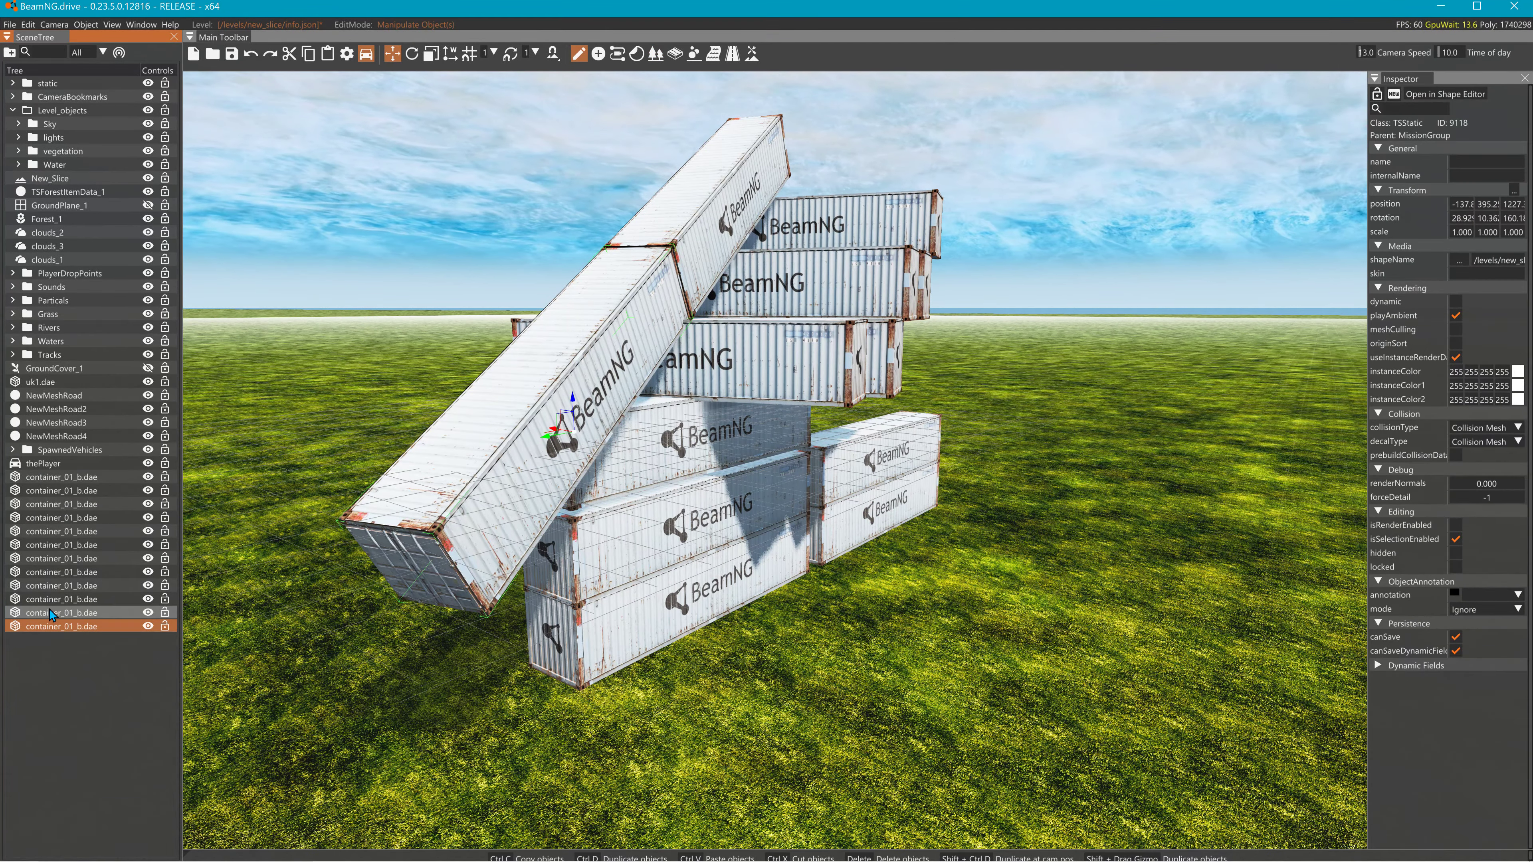
left_click(54, 612)
left_click(60, 558)
left_click(61, 517)
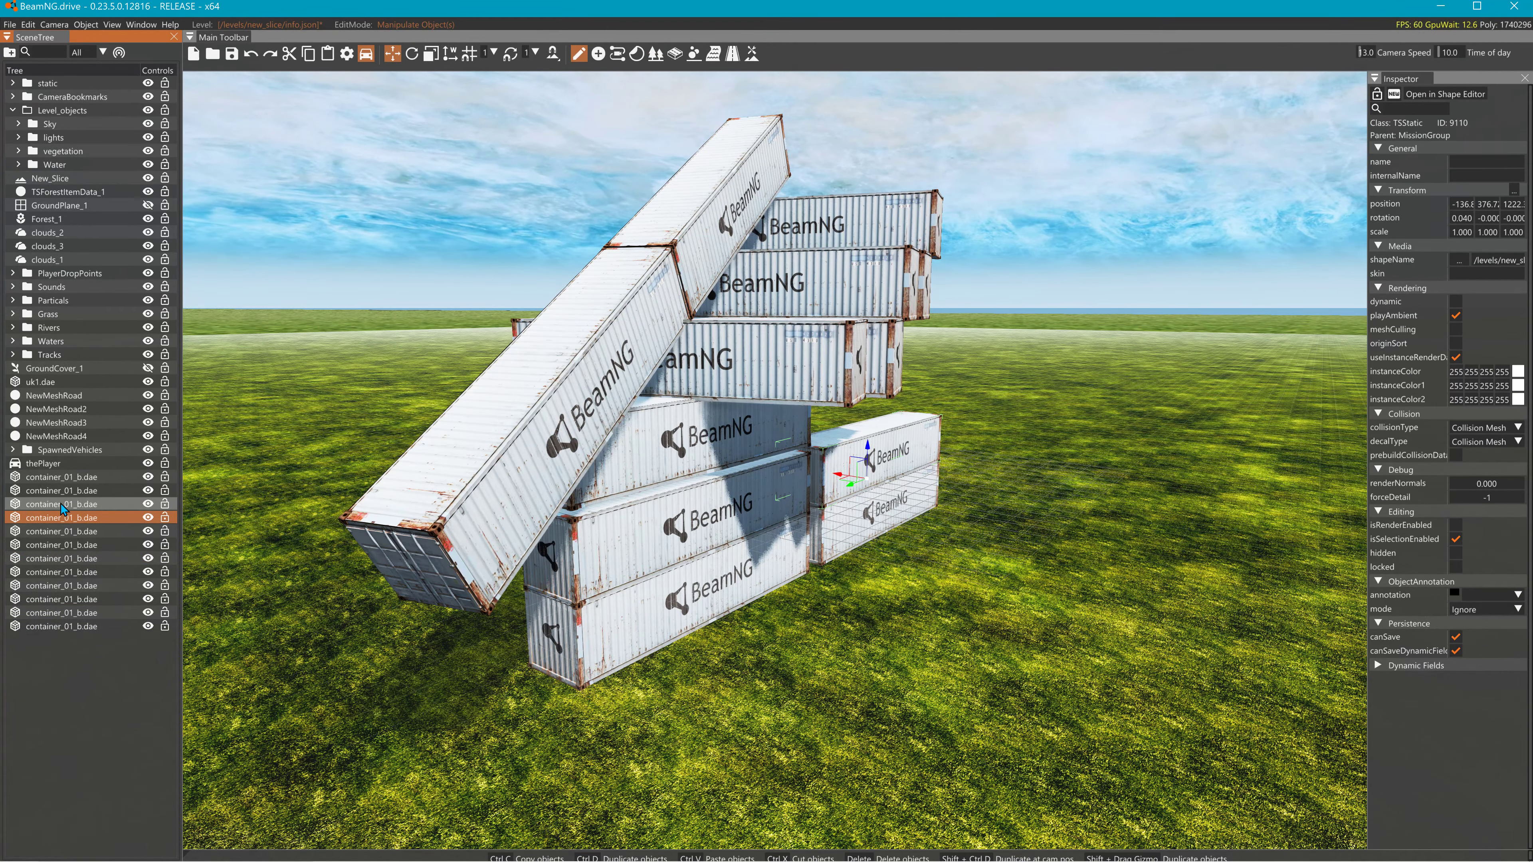
key("Delete")
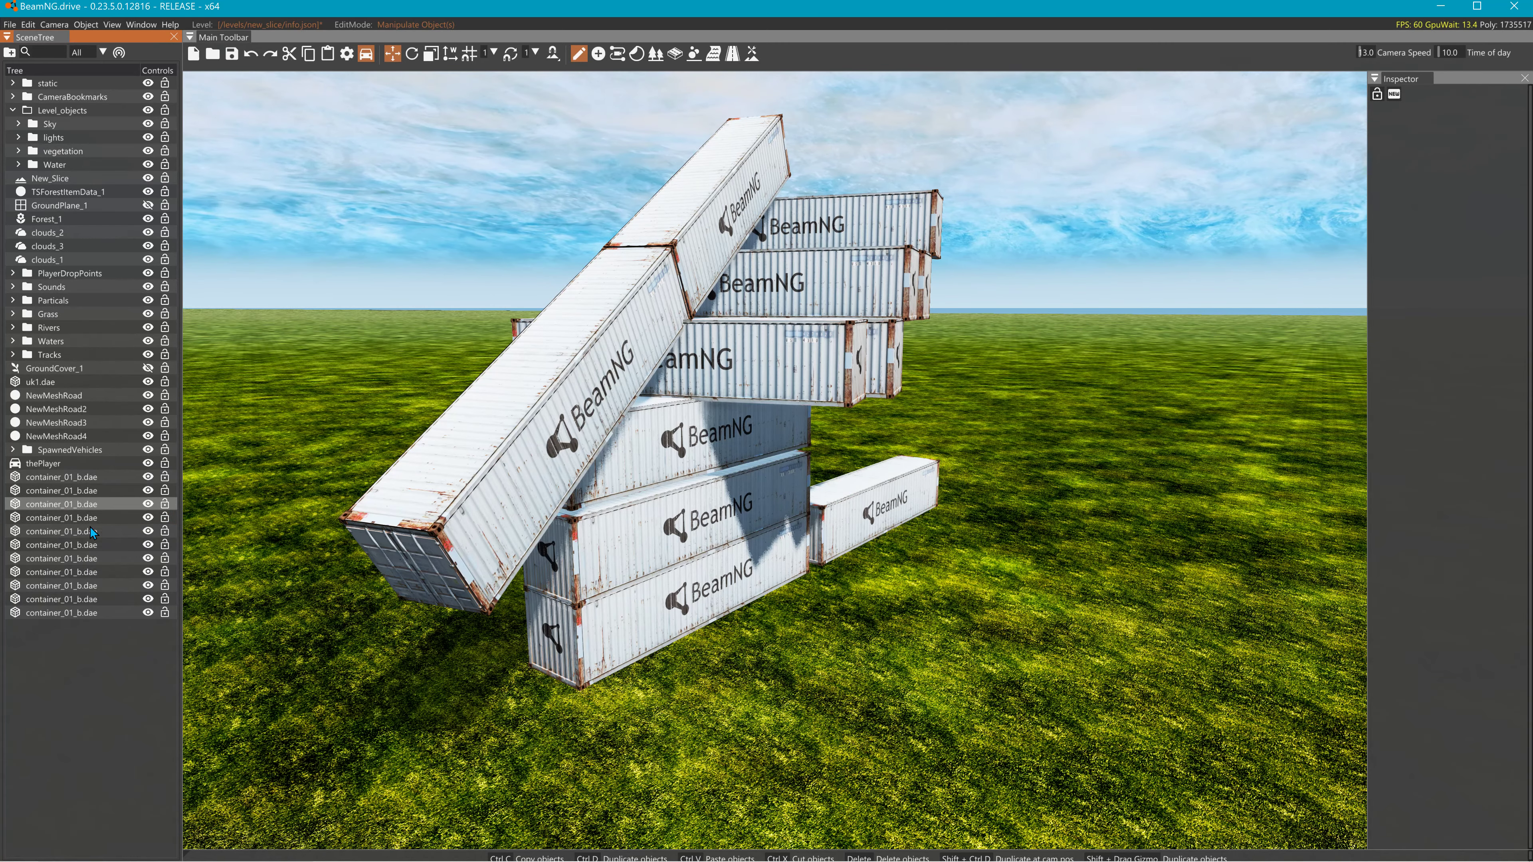
left_click(73, 505)
key("Delete")
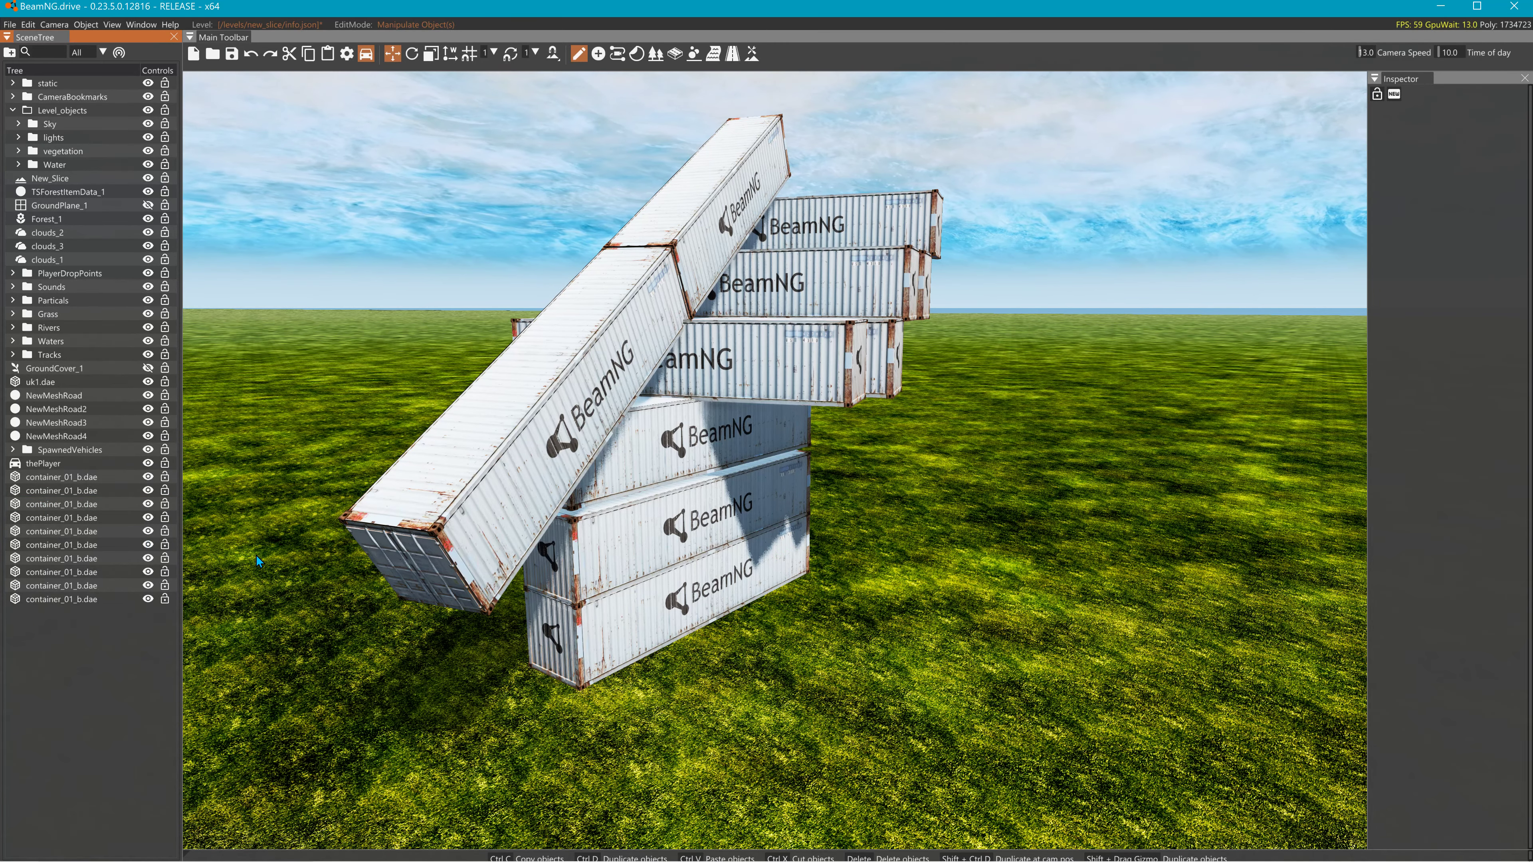
- Delete the extra container overlapping the stack's third tier
left_click(704, 439)
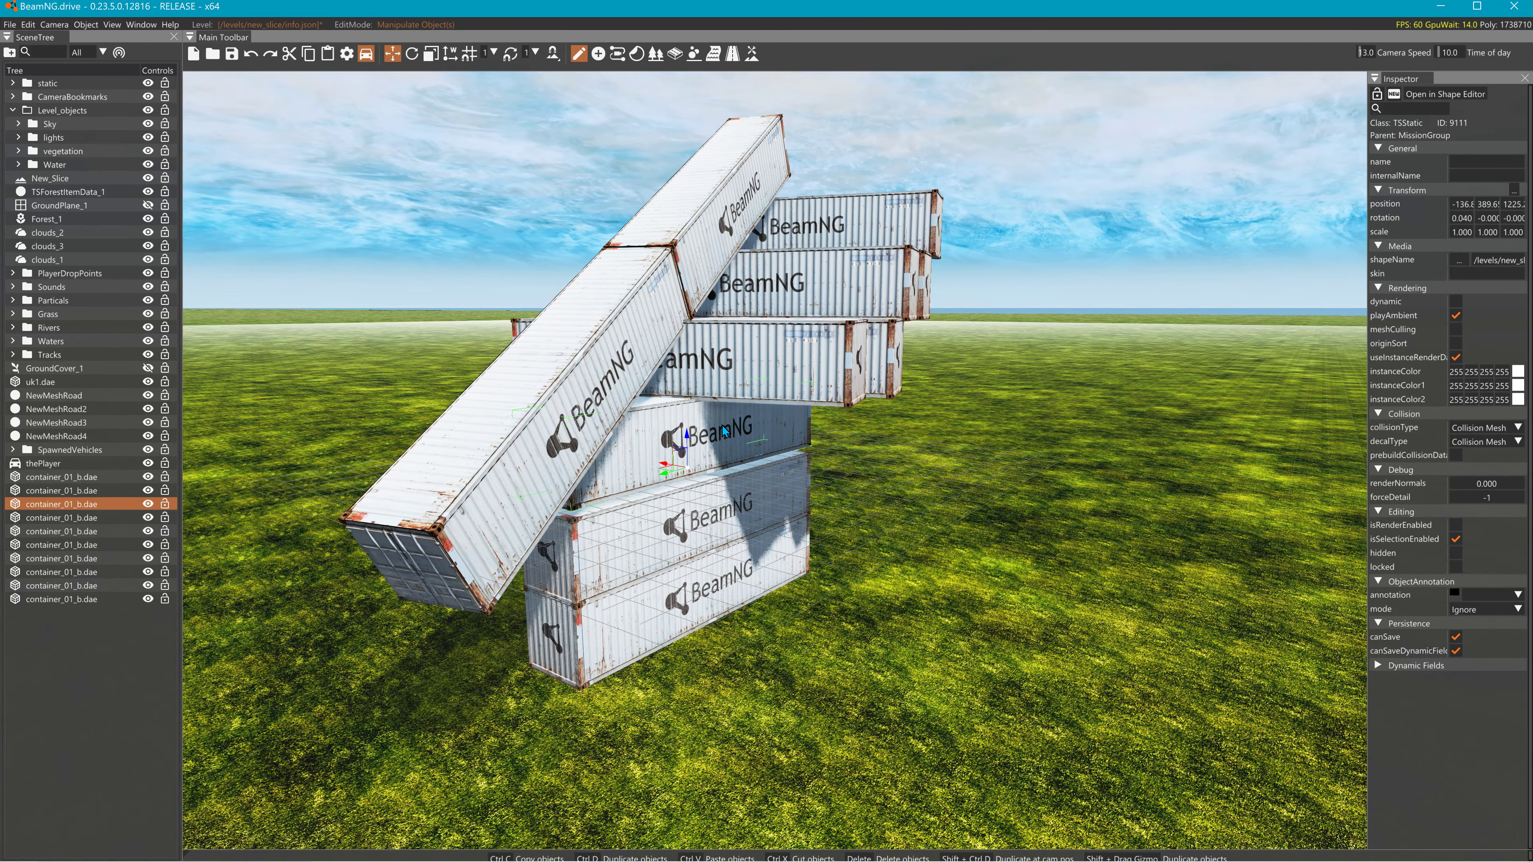
left_click(745, 396)
left_click(779, 580)
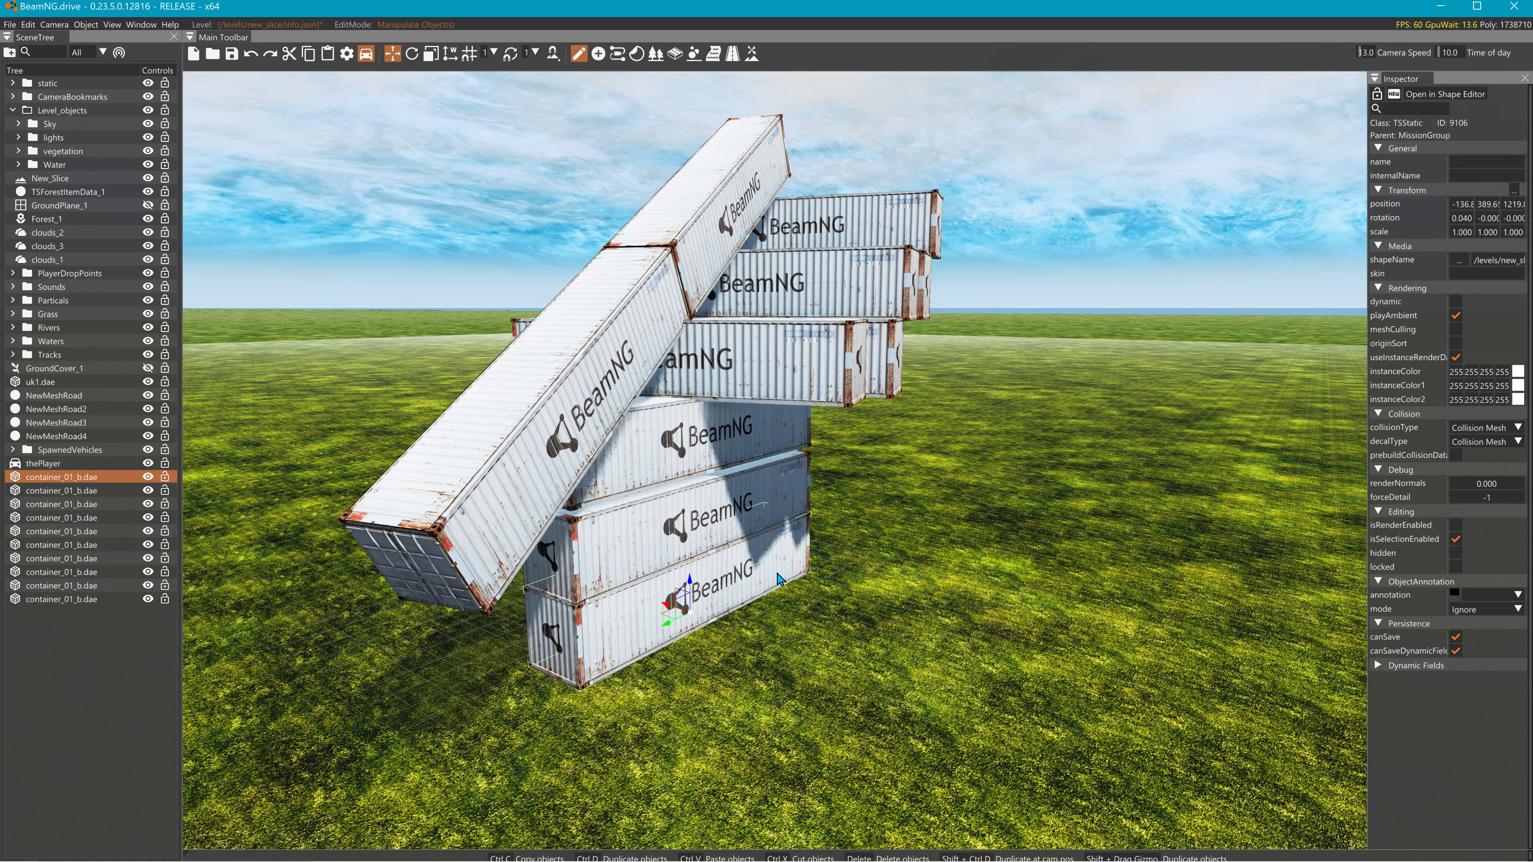
left_click(895, 370)
key("Delete")
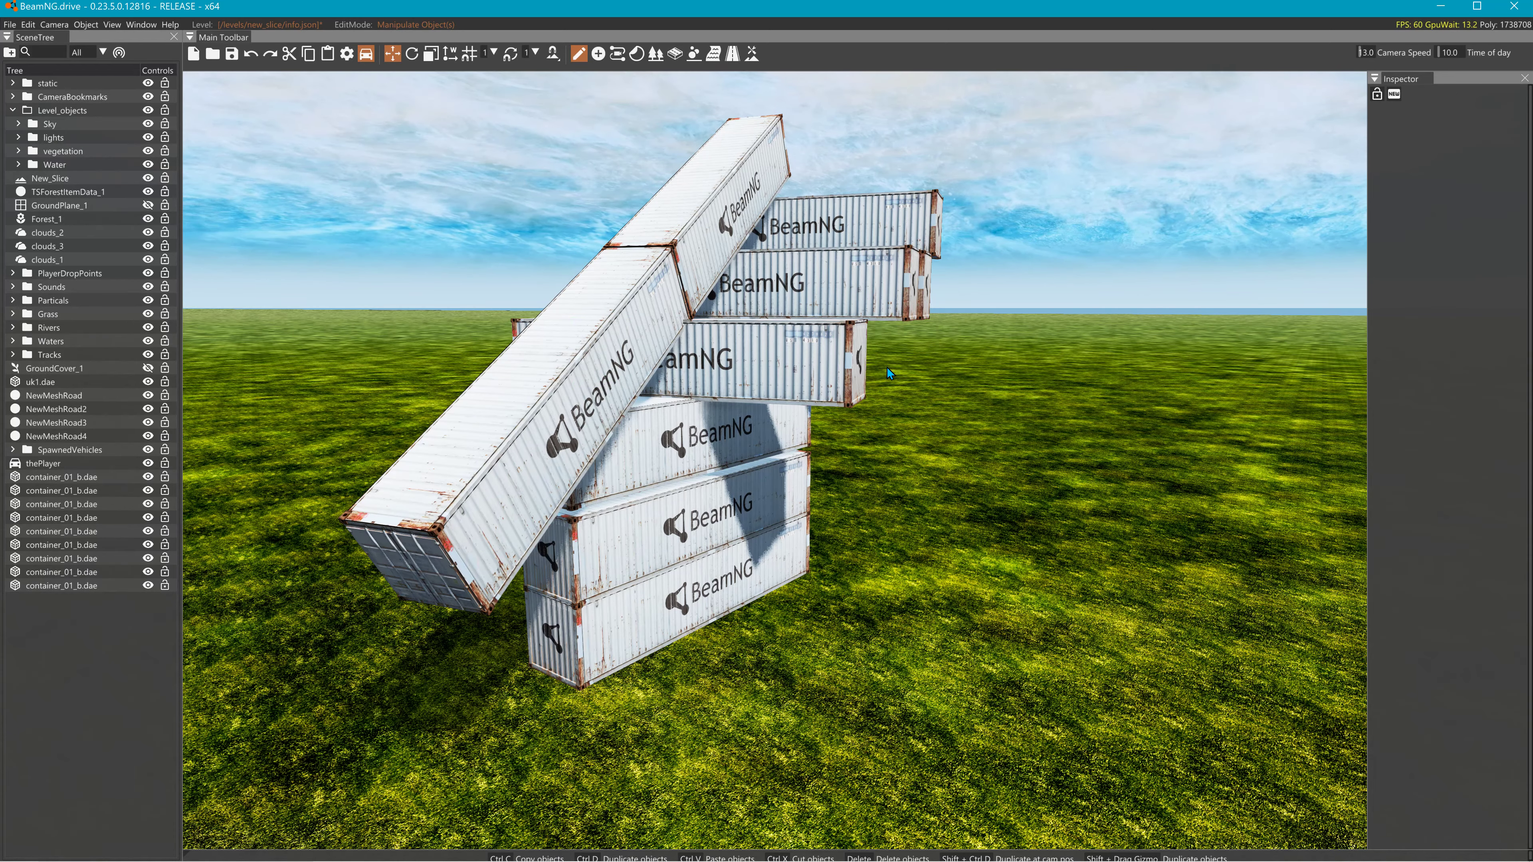
left_click(558, 432)
- Duplicate the tilted container and move the copy down below it
right_click_drag(554, 427, 773, 440)
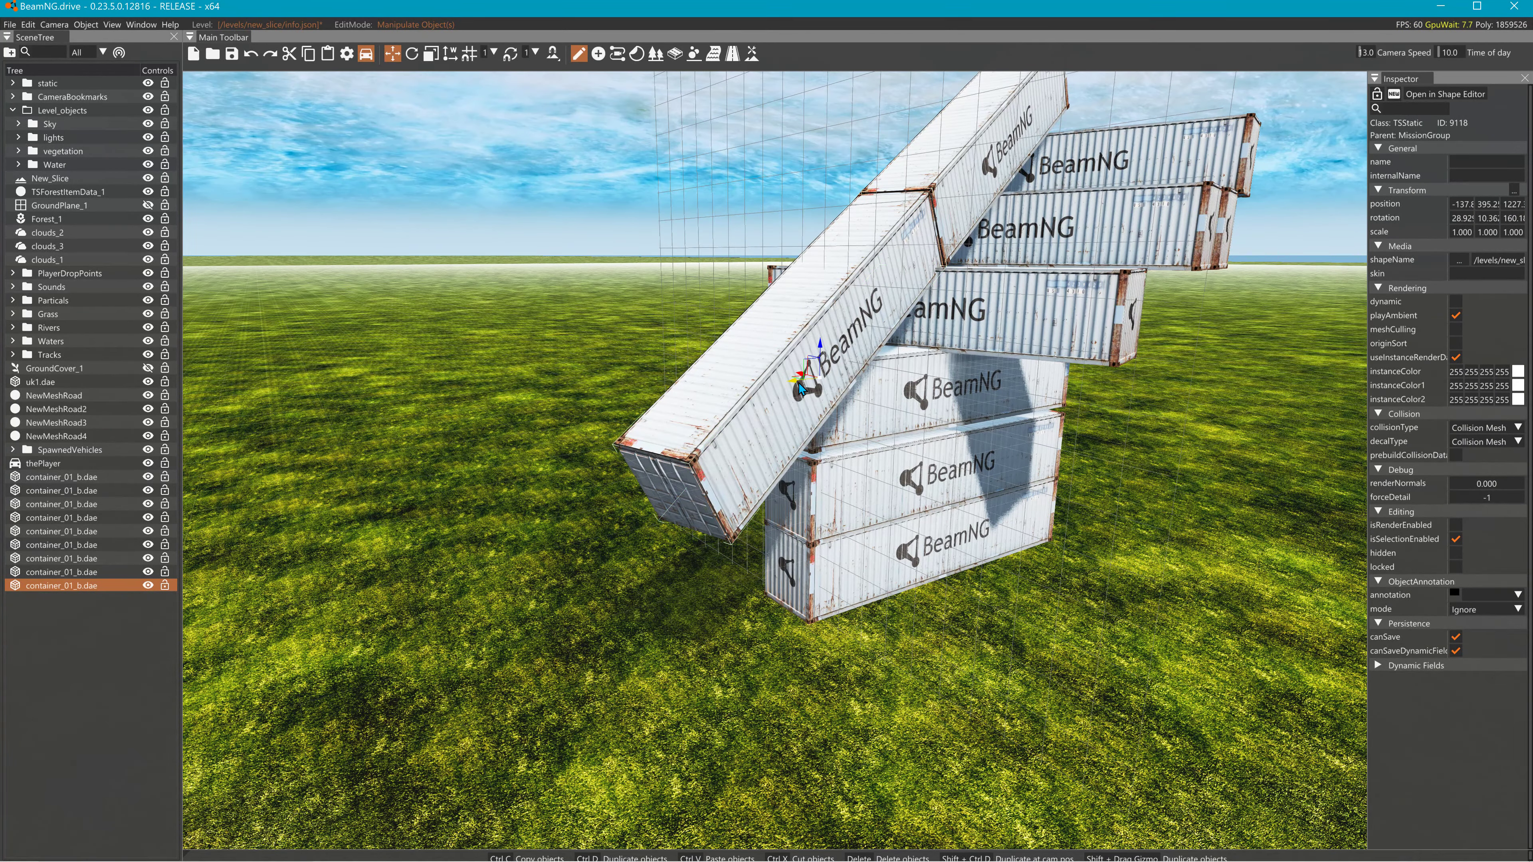
left_click_drag(799, 389, 499, 497, "shift")
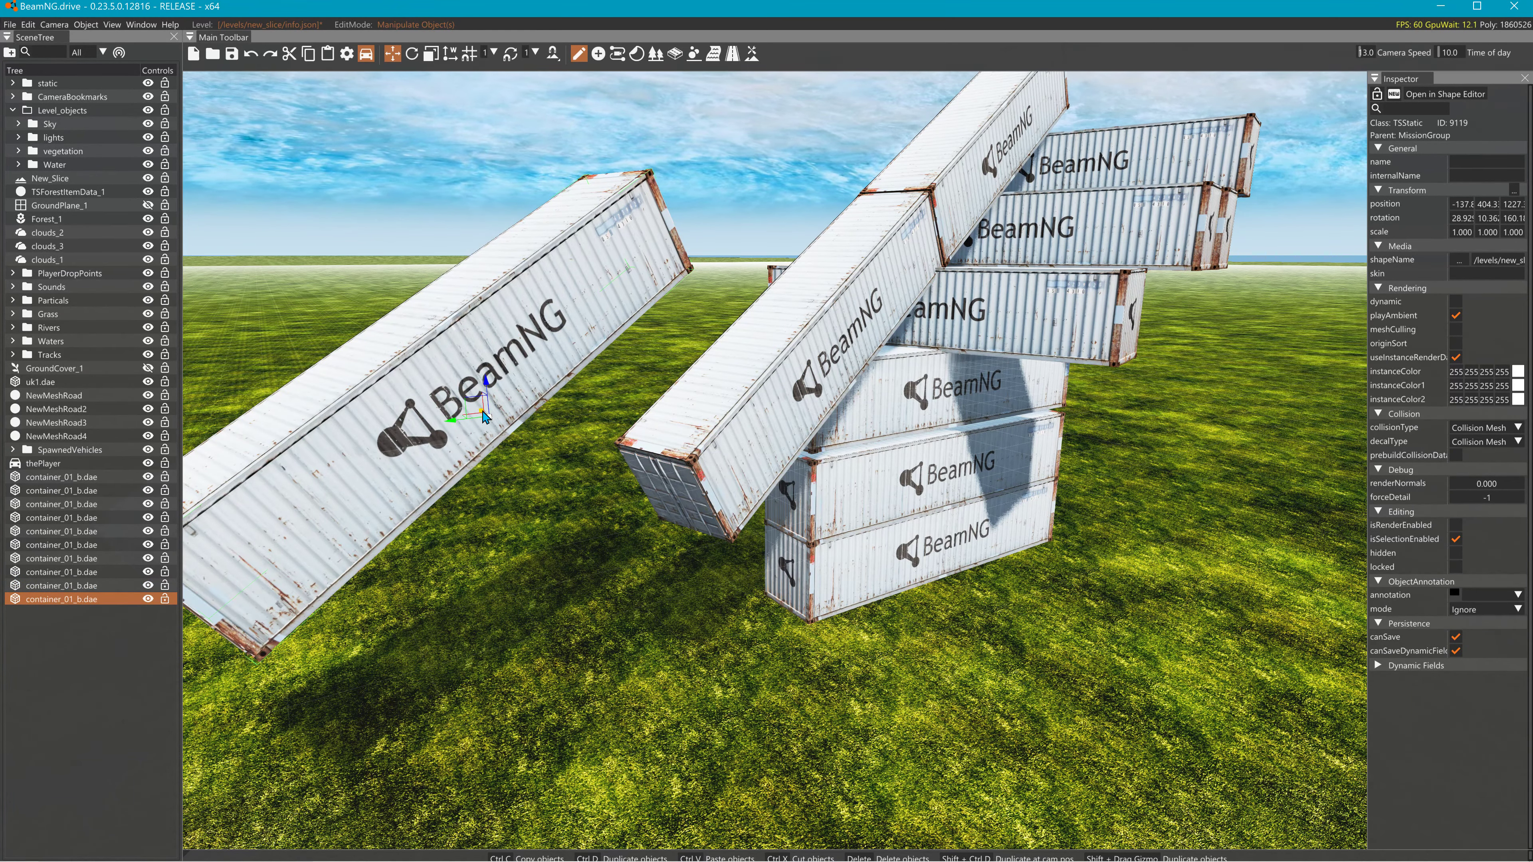
left_click_drag(484, 417, 546, 714)
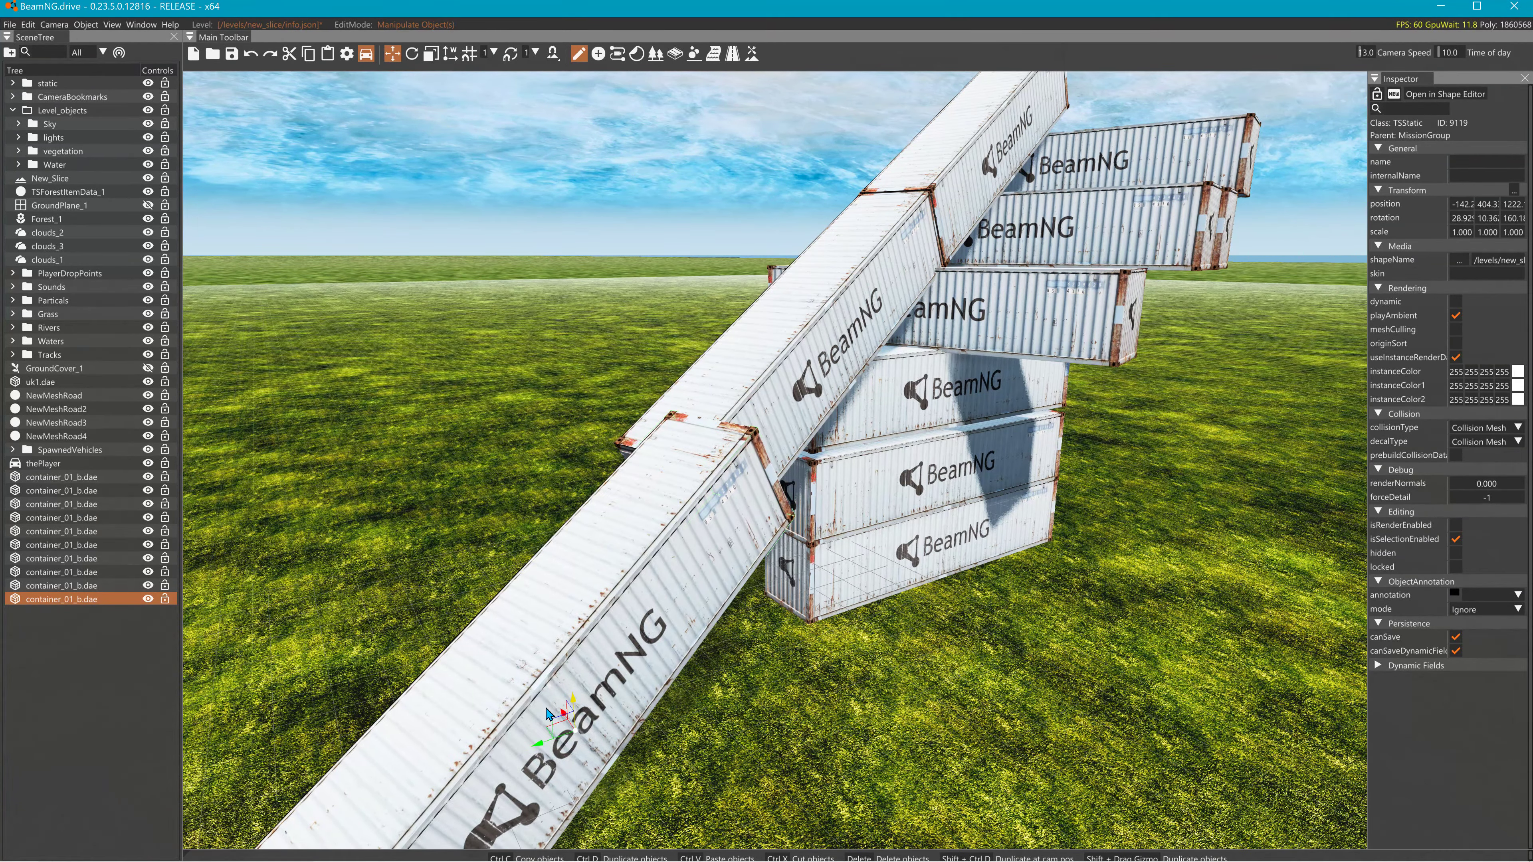
right_click_drag(589, 700, 583, 737)
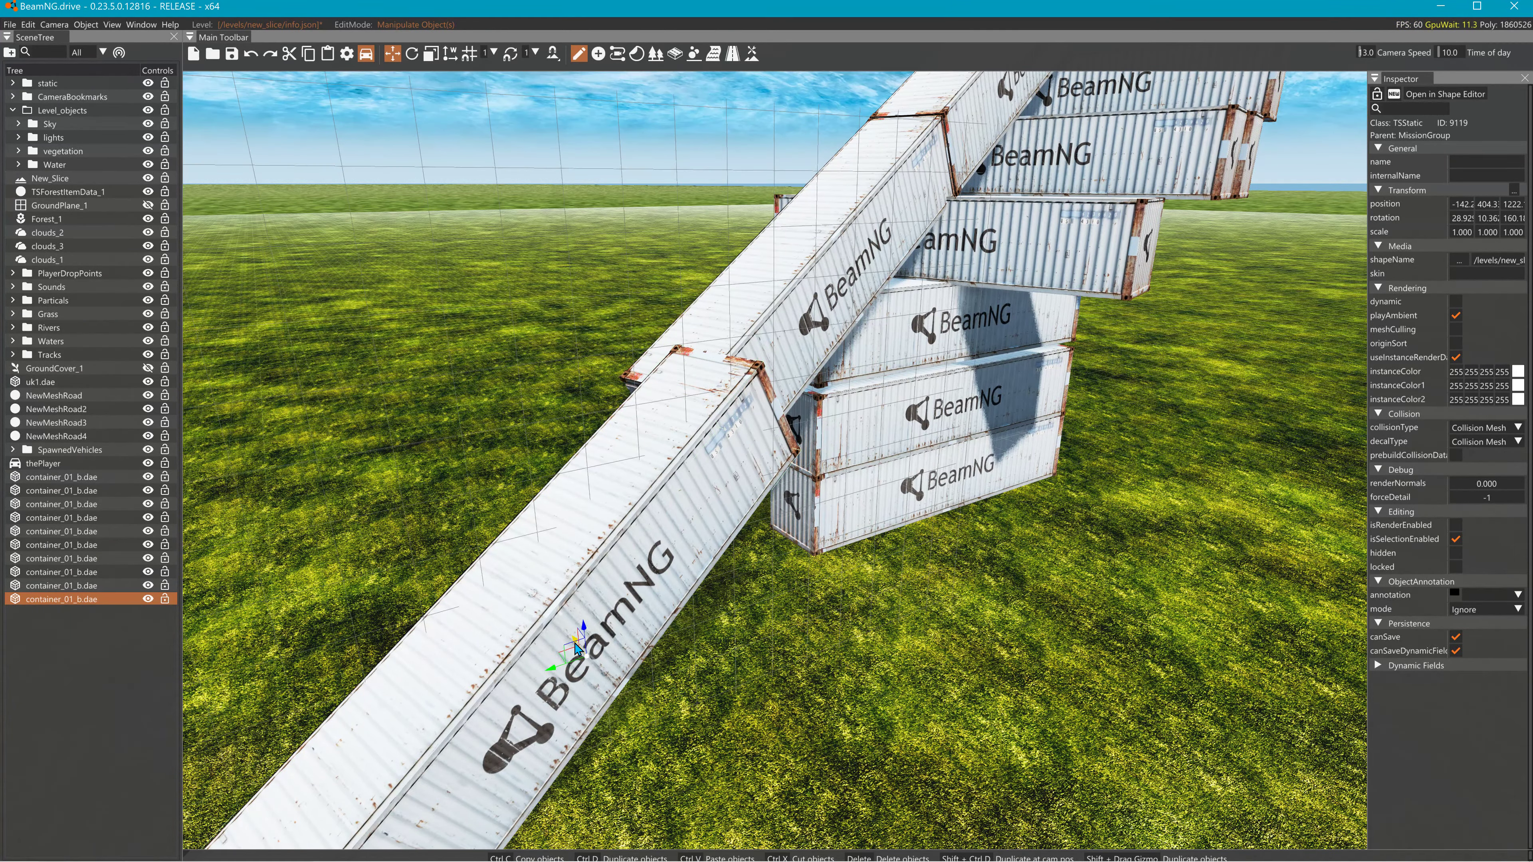
left_click_drag(576, 649, 523, 653)
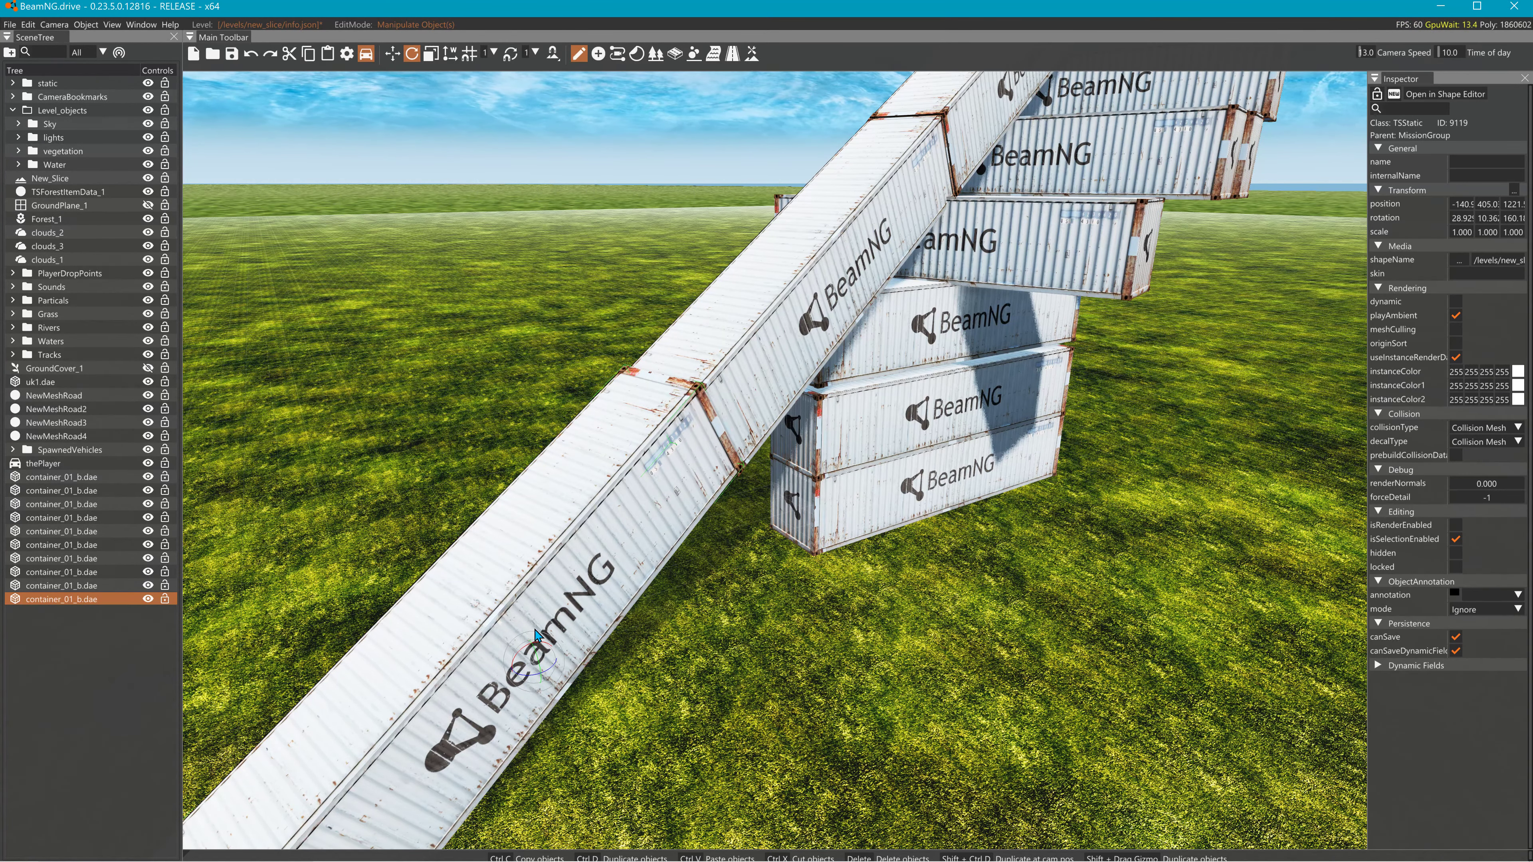
- Rotate the copy to a shallower tilt and nudge it to meet the upper container
key("2")
left_click_drag(517, 659, 589, 649)
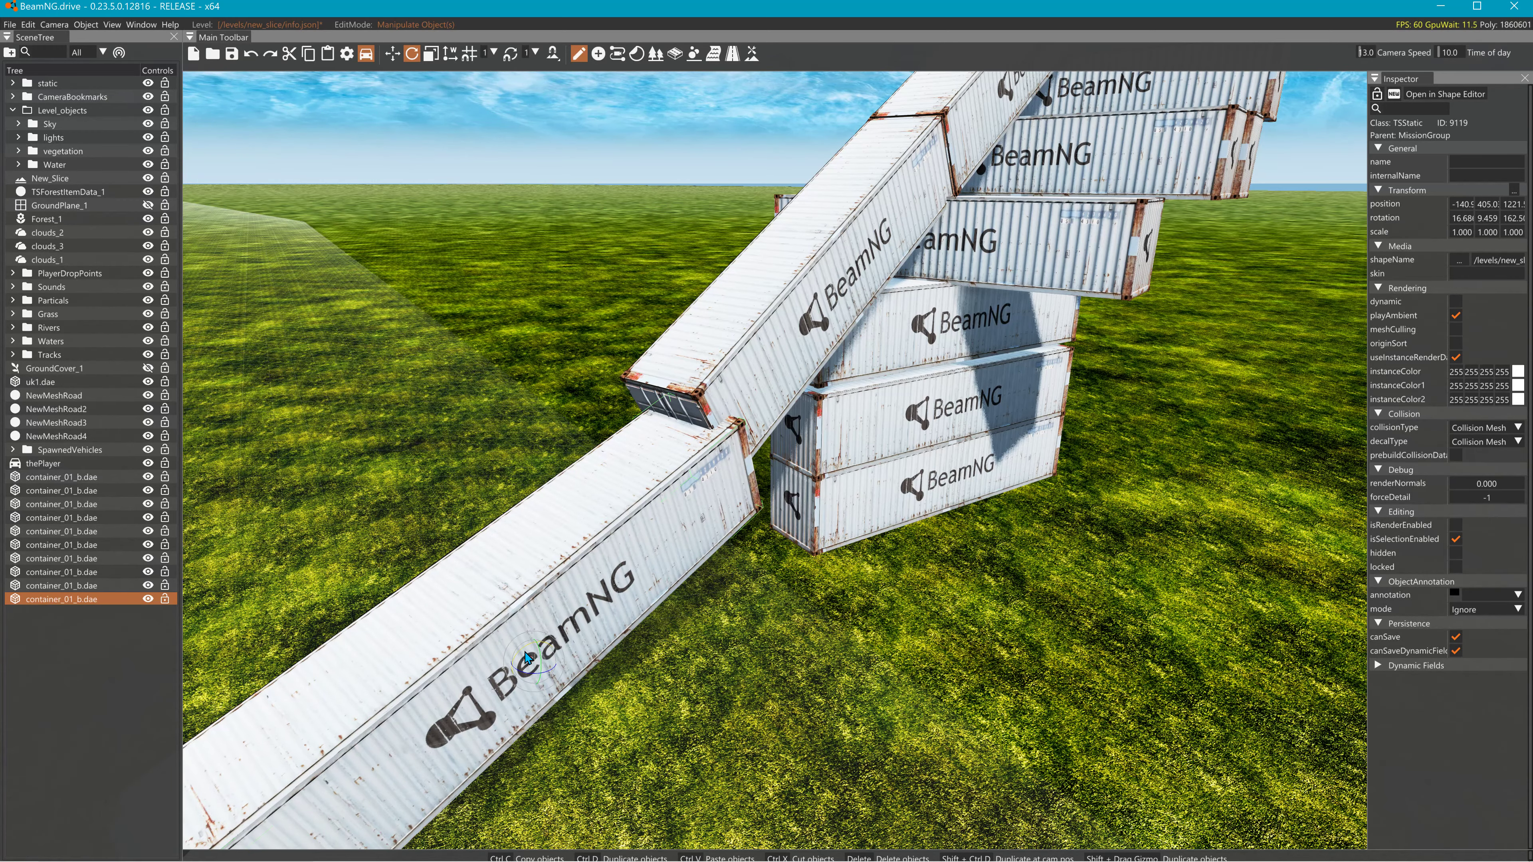
right_click_drag(587, 644, 634, 631)
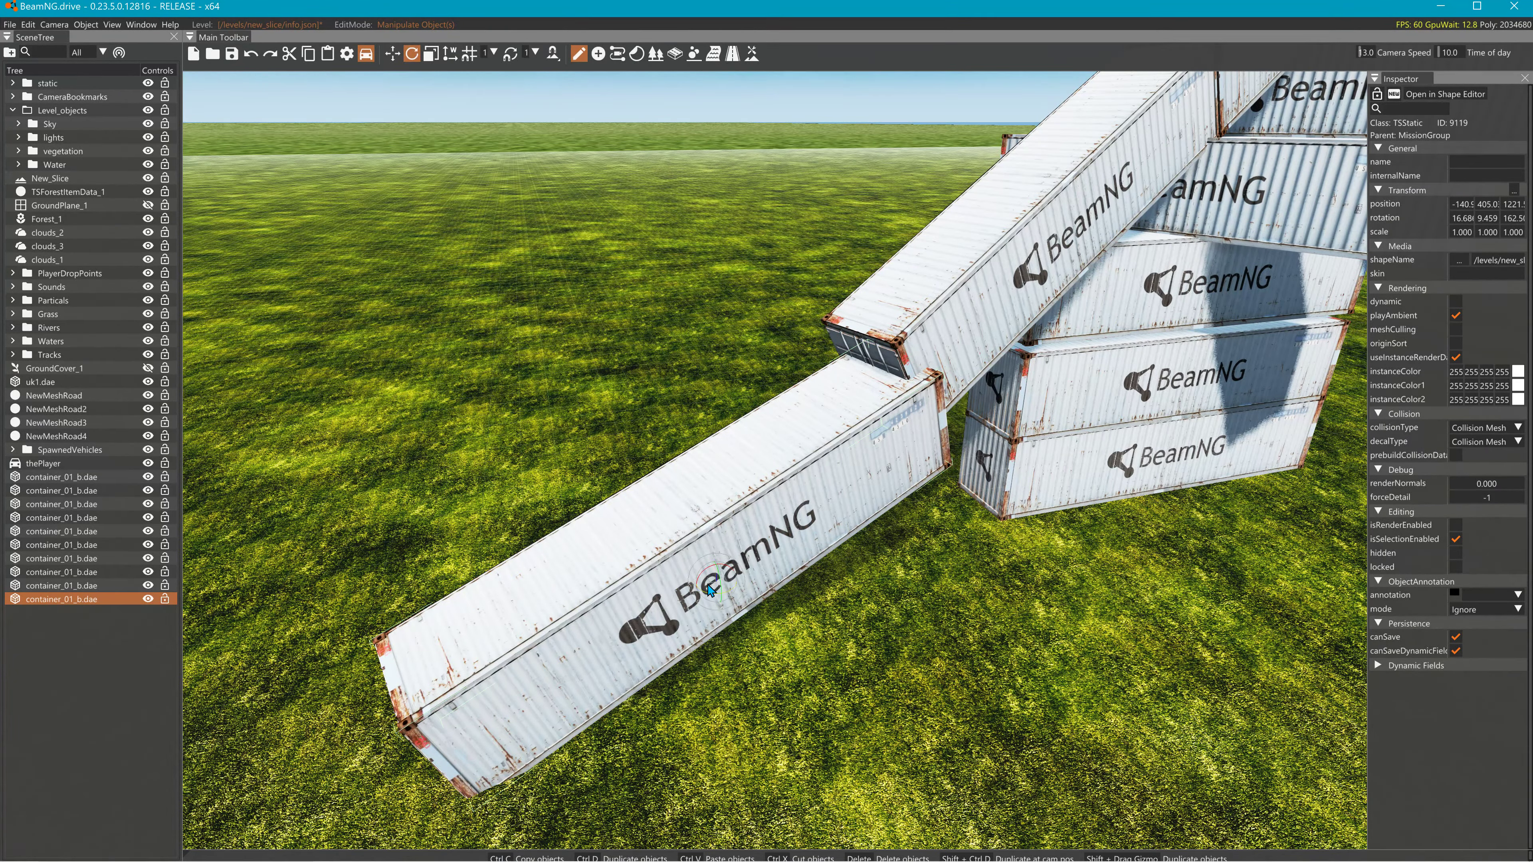
left_click_drag(715, 563, 662, 558)
right_click_drag(723, 535, 723, 536)
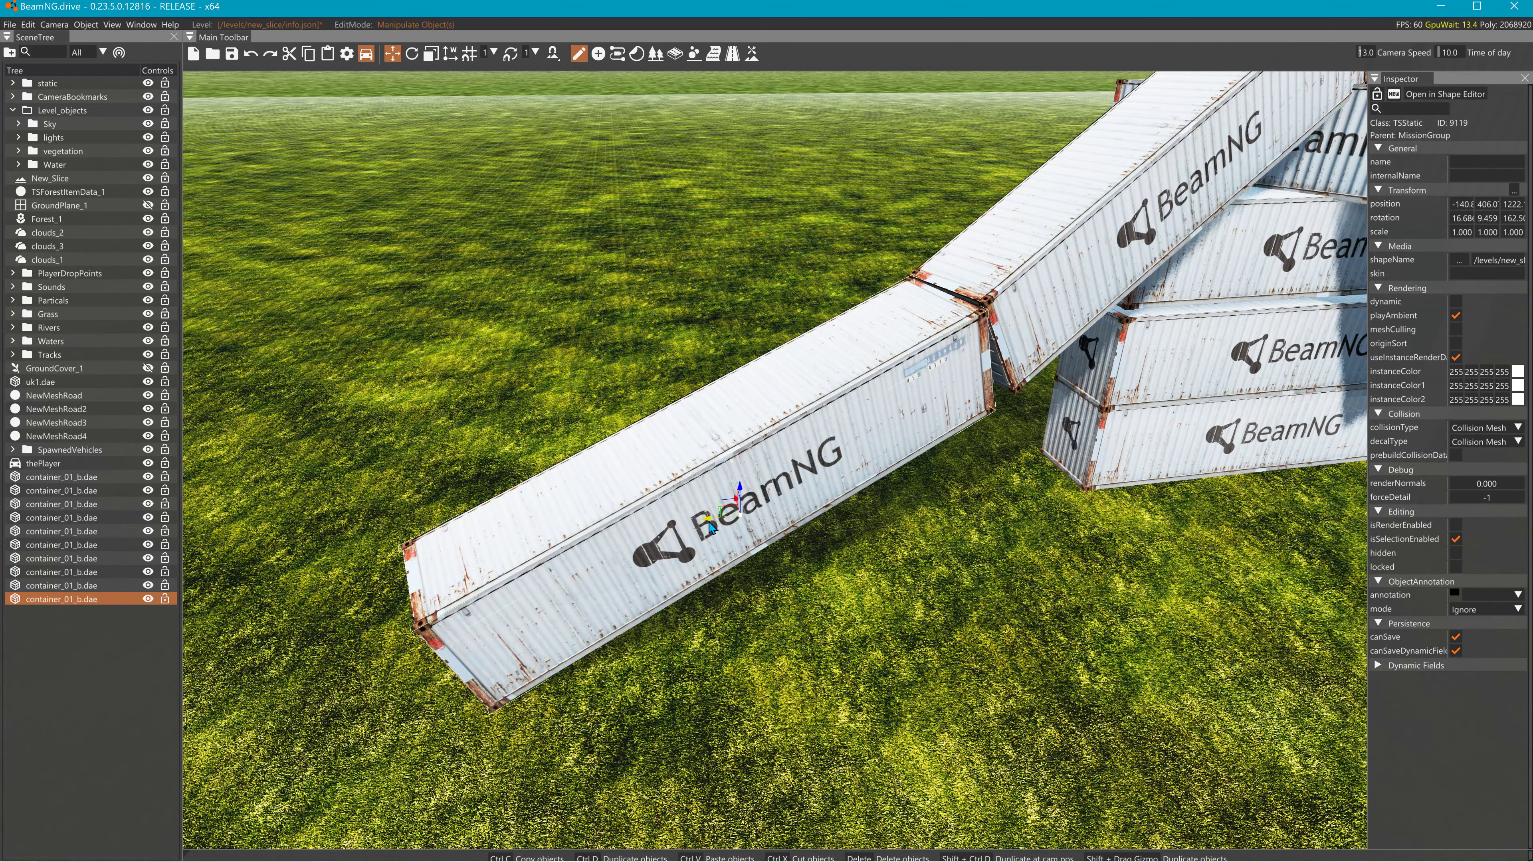
- Duplicate the lower ramp container and move the copy down toward the grass
left_click_drag(709, 522, 386, 545, "shift")
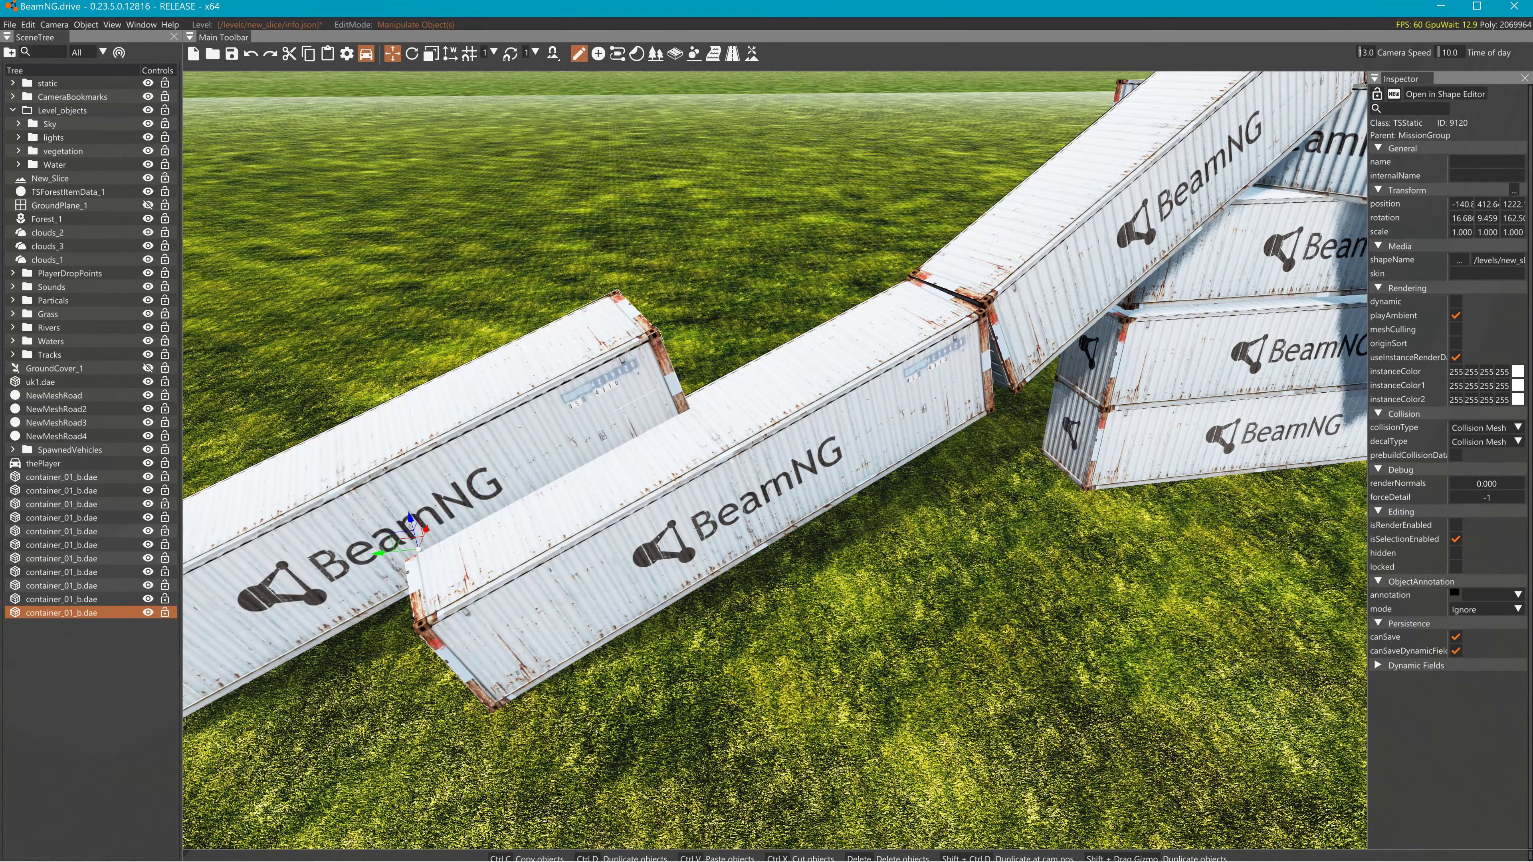
right_click_drag(642, 518, 642, 517)
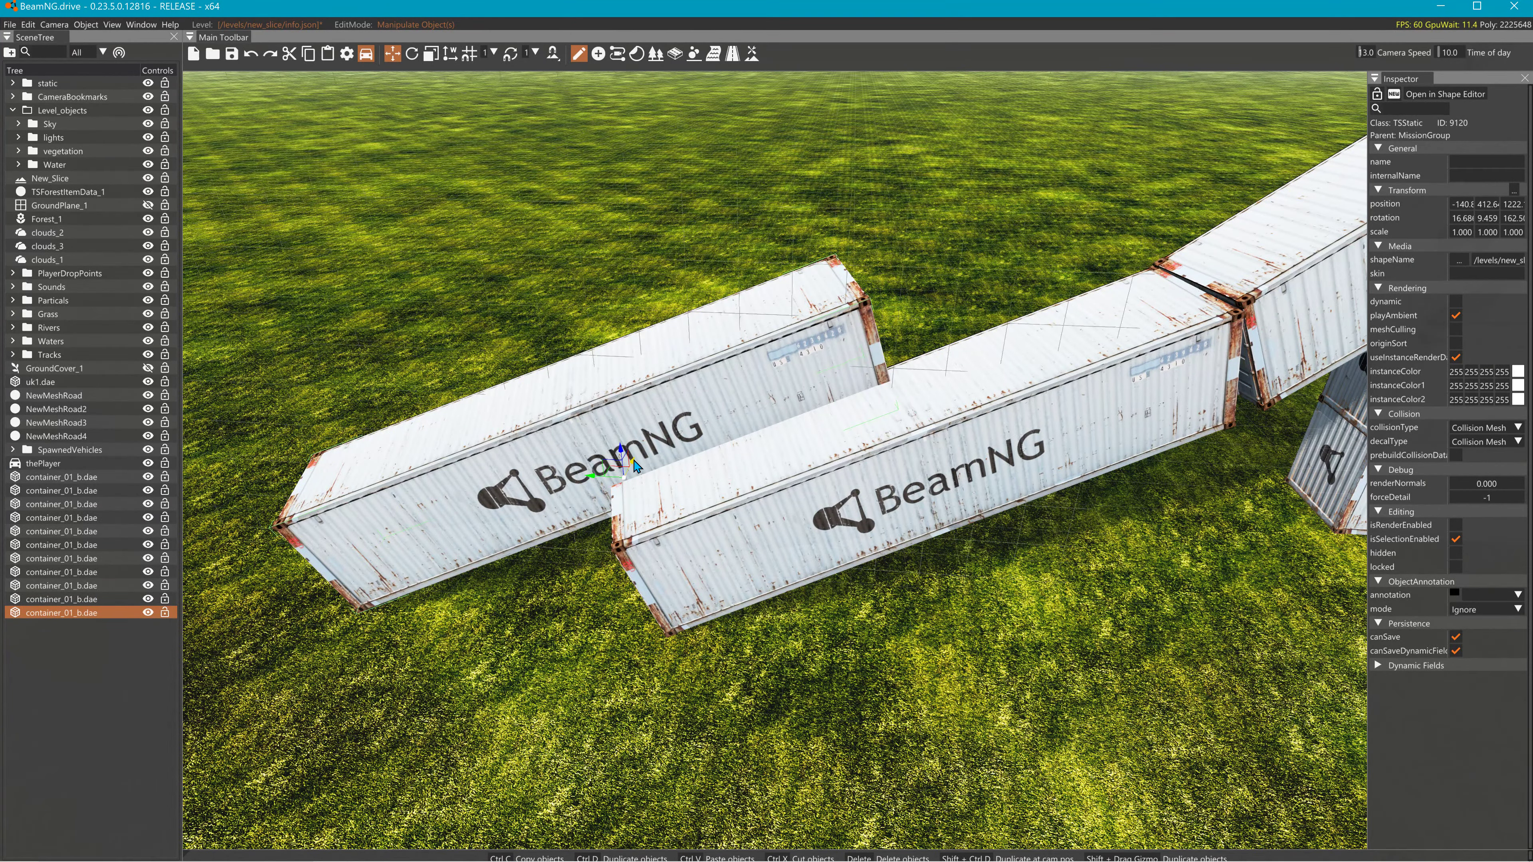
left_click_drag(640, 466, 333, 522)
right_click_drag(513, 511, 513, 511)
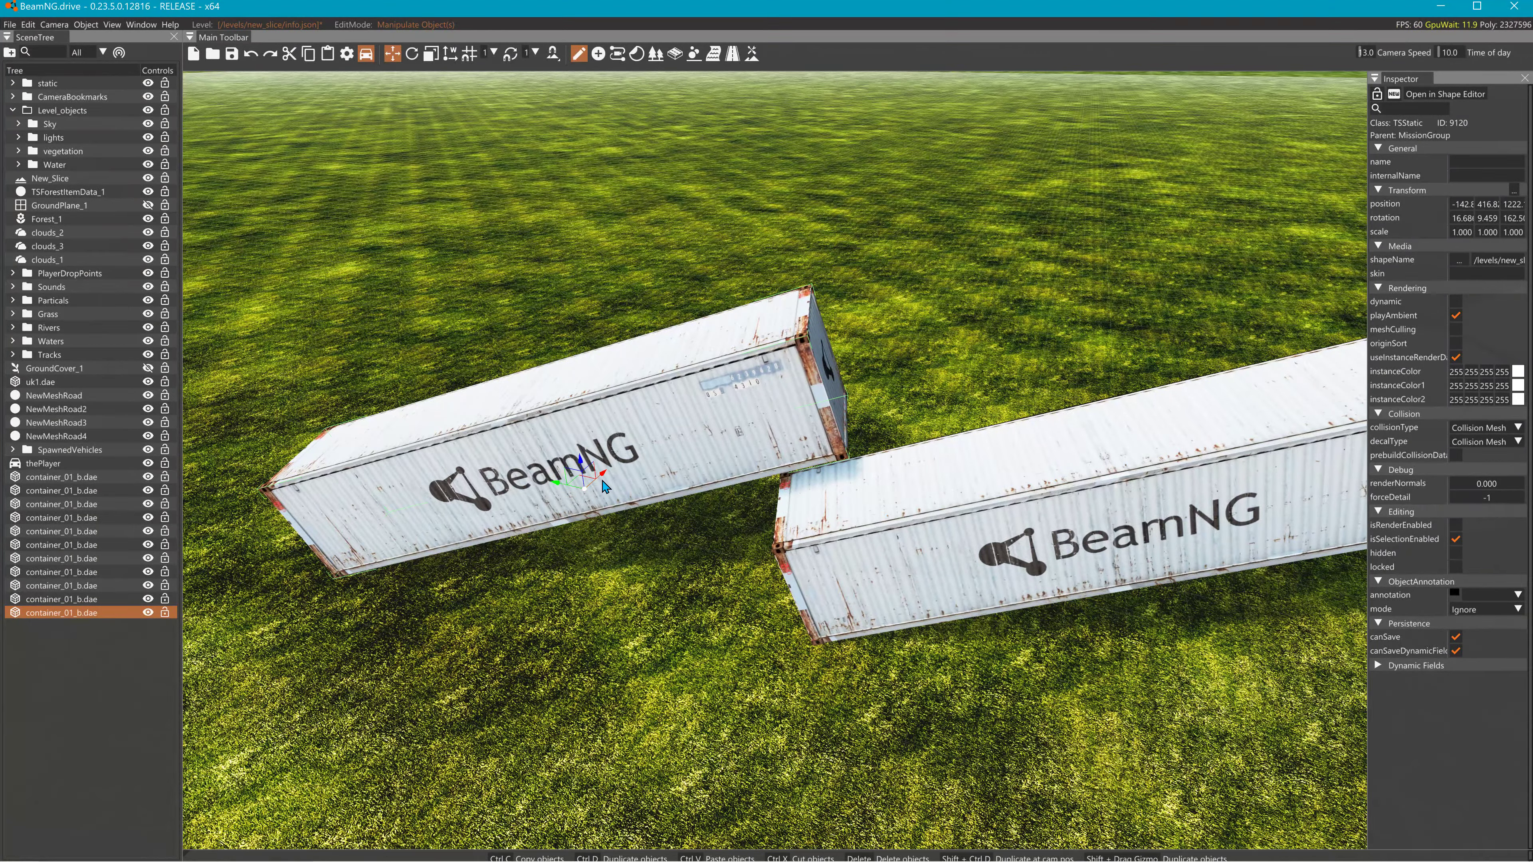
left_click_drag(606, 481, 495, 570)
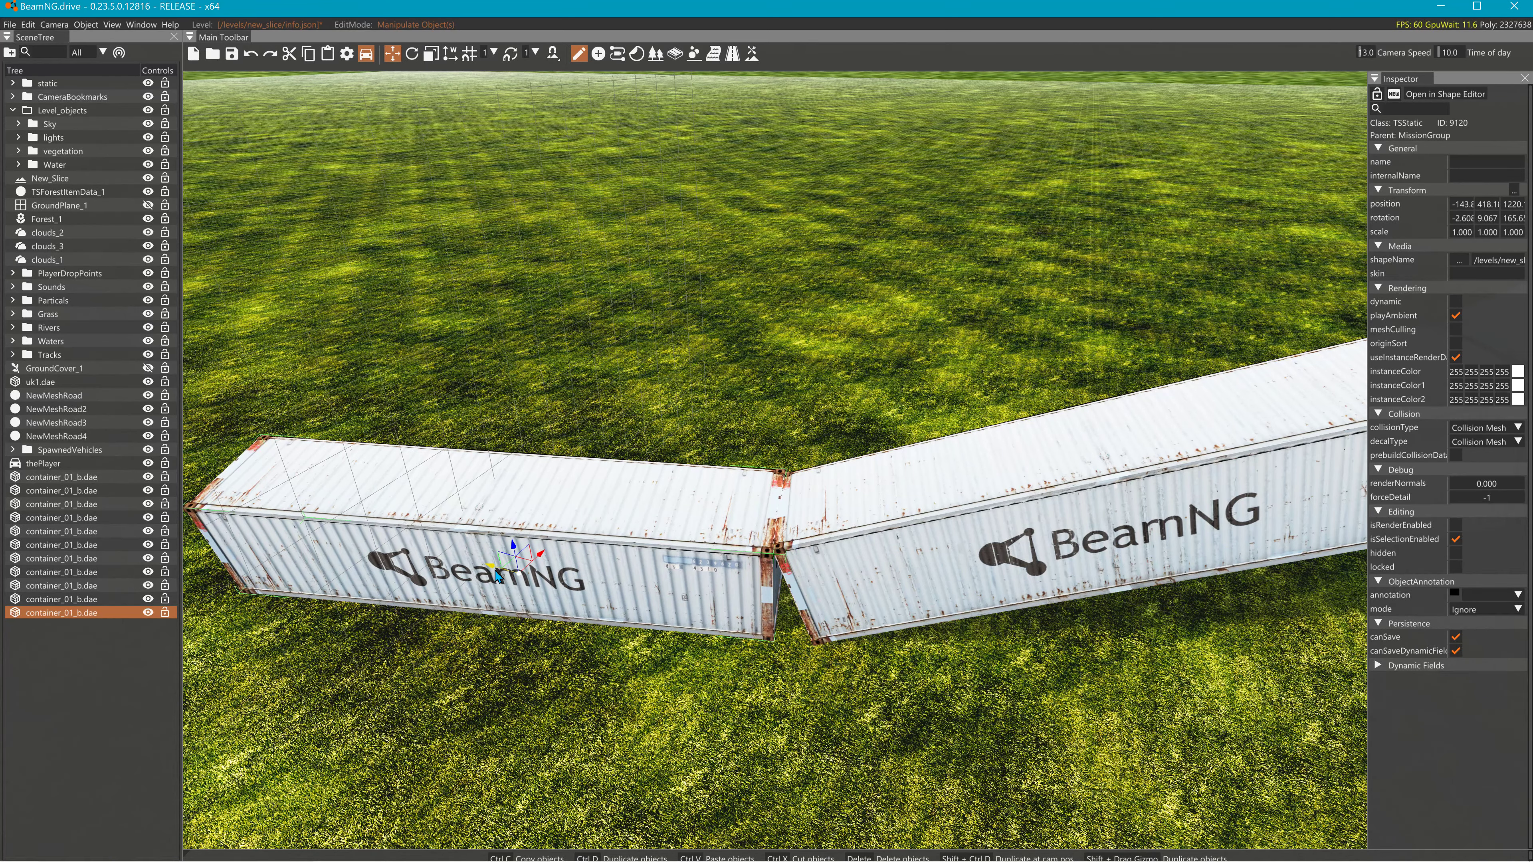
right_click_drag(694, 487, 579, 534)
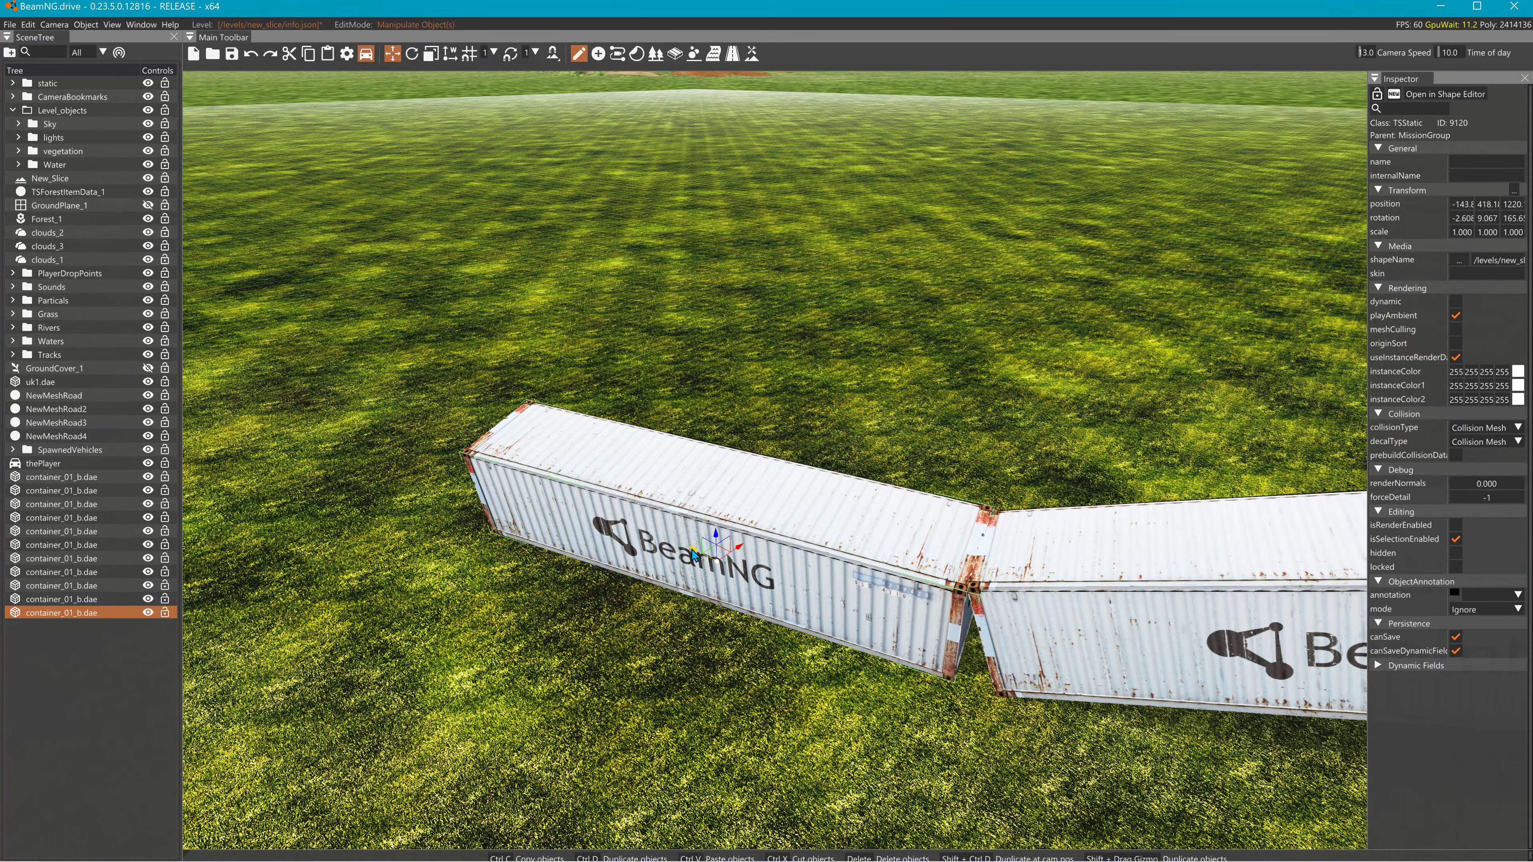
- Add a final container end to end, tilting and nudging it to close the gap
left_click_drag(697, 557, 375, 501, "shift")
left_click_drag(489, 421, 410, 461)
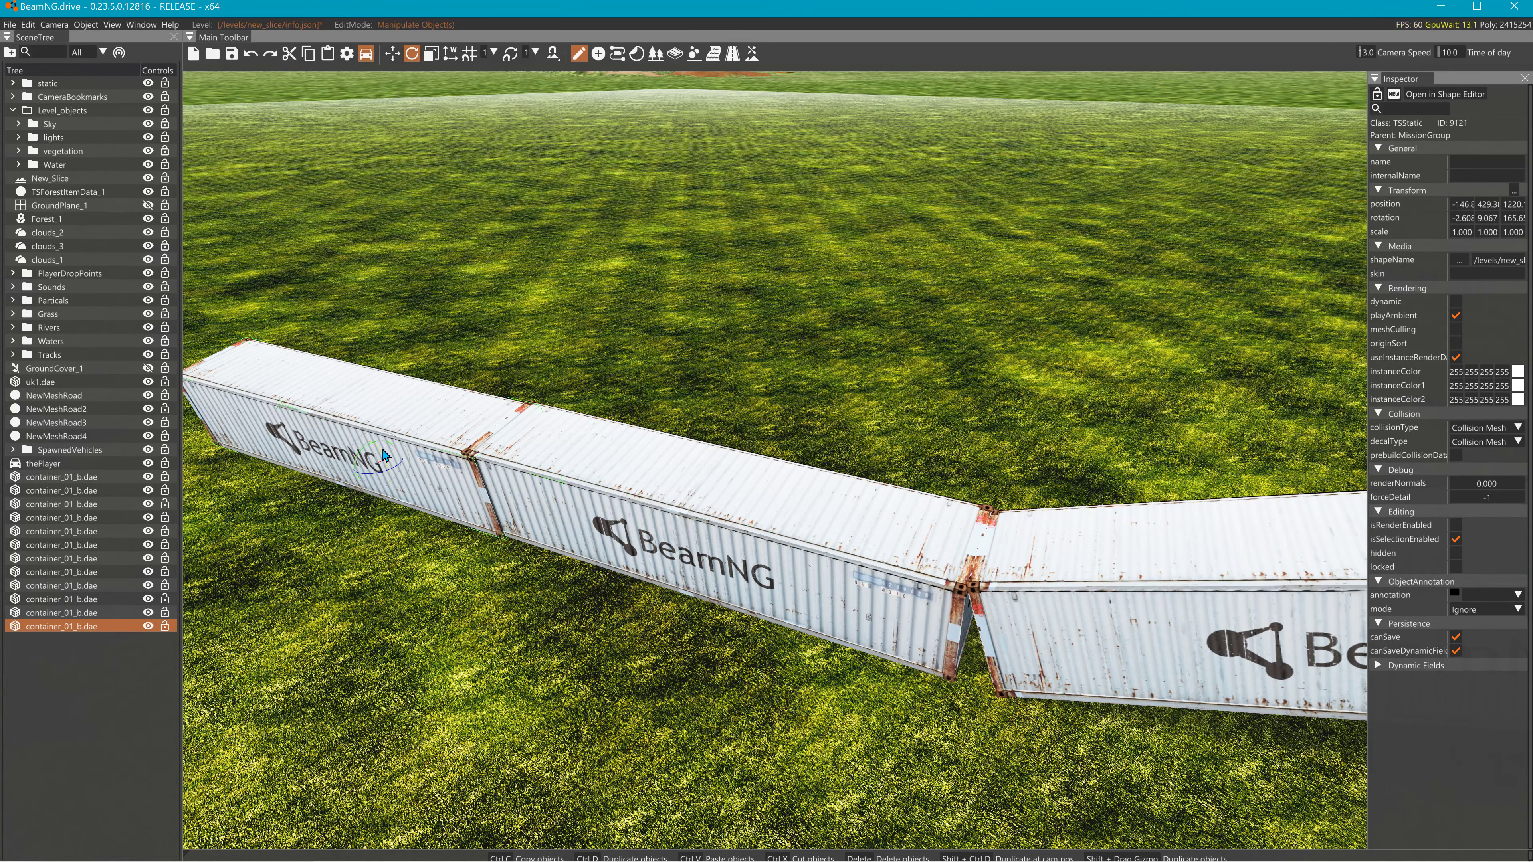
left_click_drag(387, 454, 437, 512)
key("1")
key("1")
right_click_drag(441, 514, 349, 349)
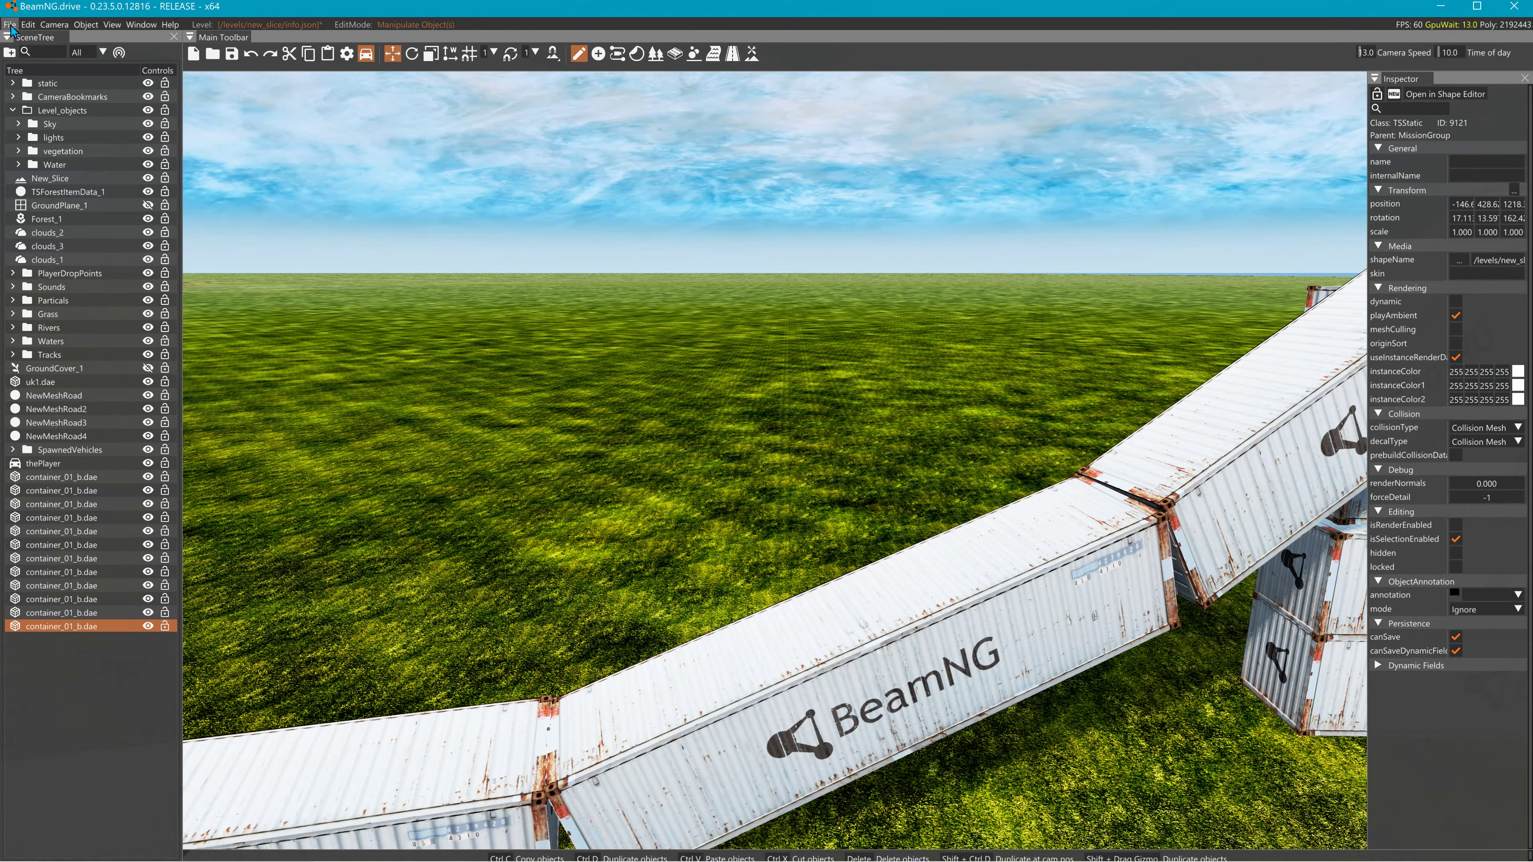
- Rebuild static collision from the Edit menu and exit the editor with F11
left_click(27, 25)
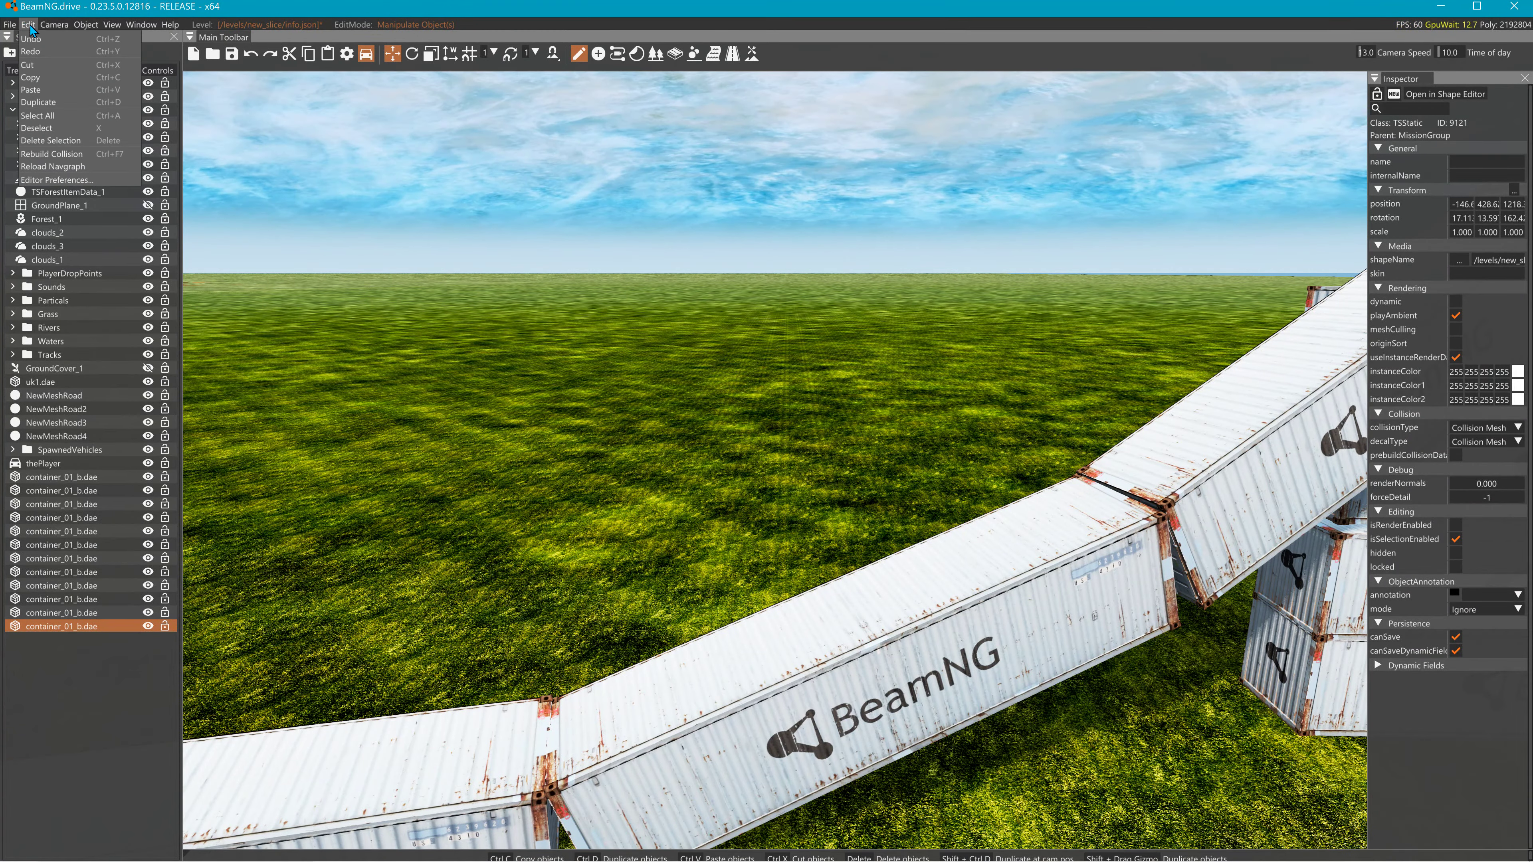
left_click(63, 150)
right_click_drag(423, 205, 312, 193)
key("F11")
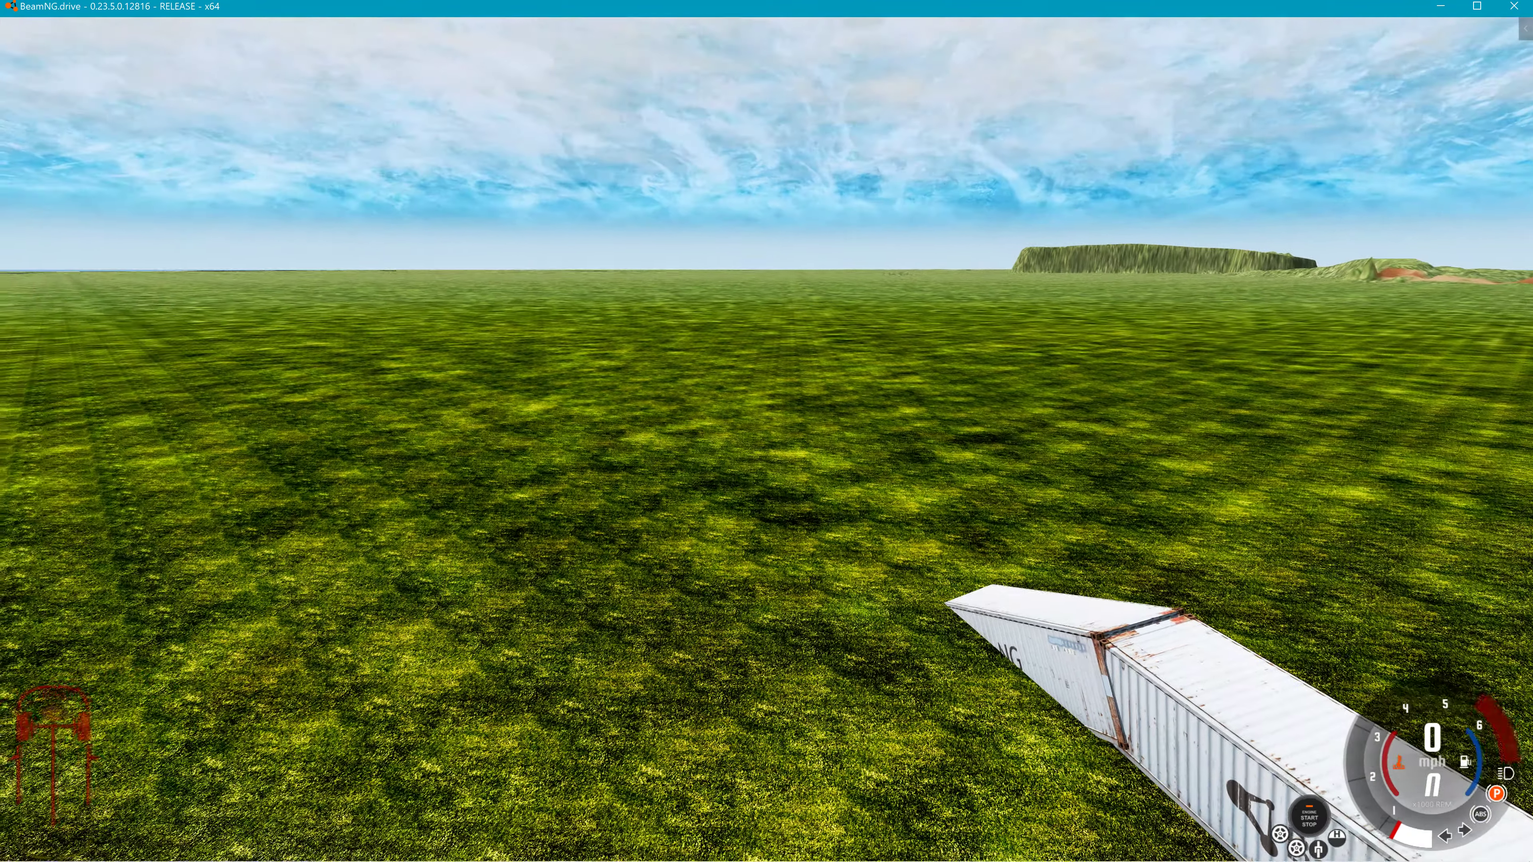
- Resume the simulation, orbit around the pickup, and bring up the Vehicles selection list
right_click_drag(362, 350, 338, 357)
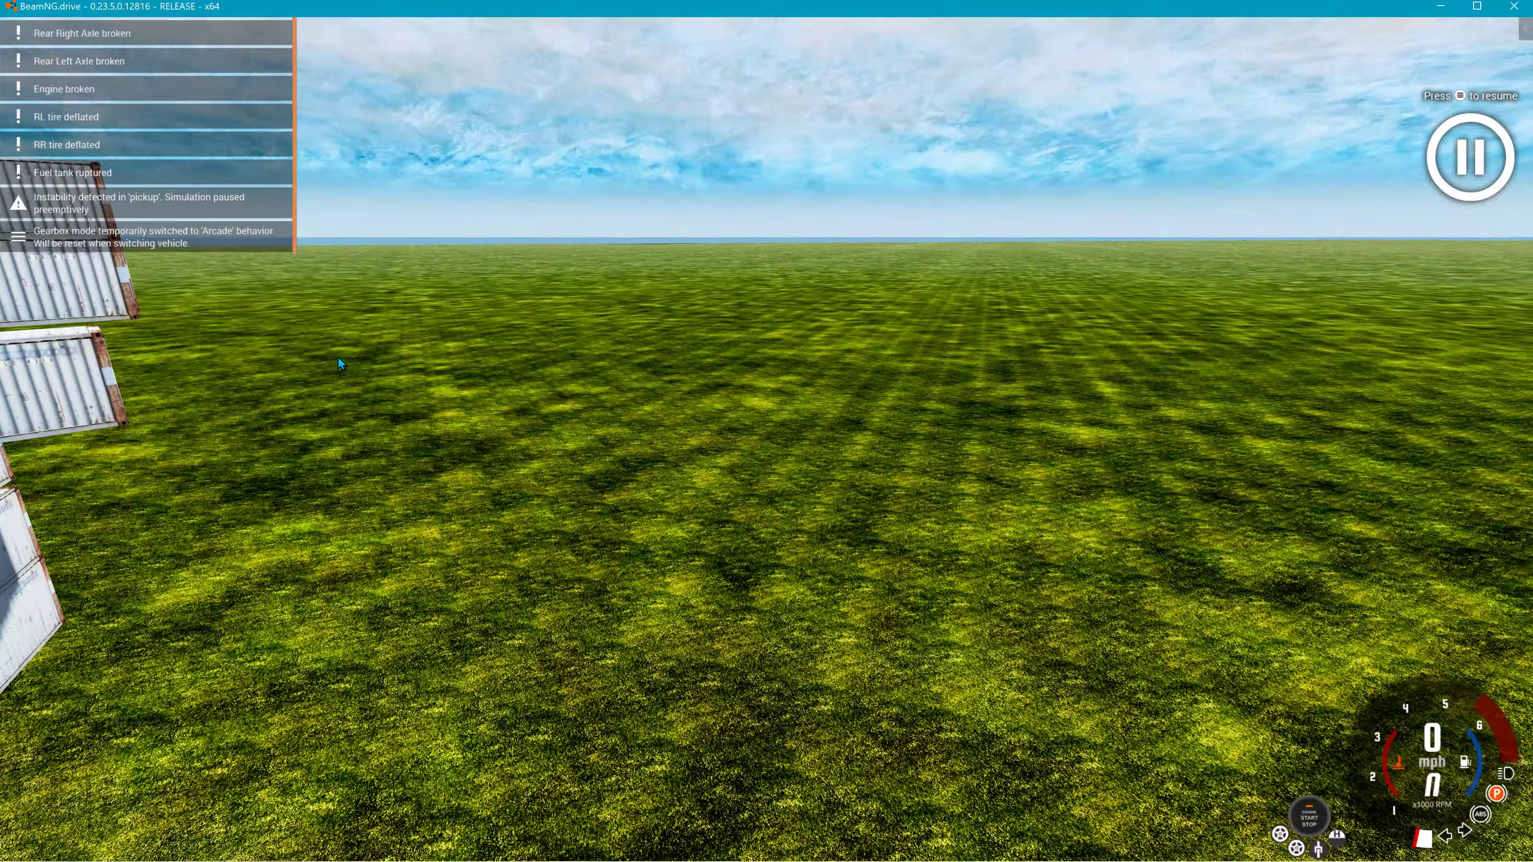
key("r")
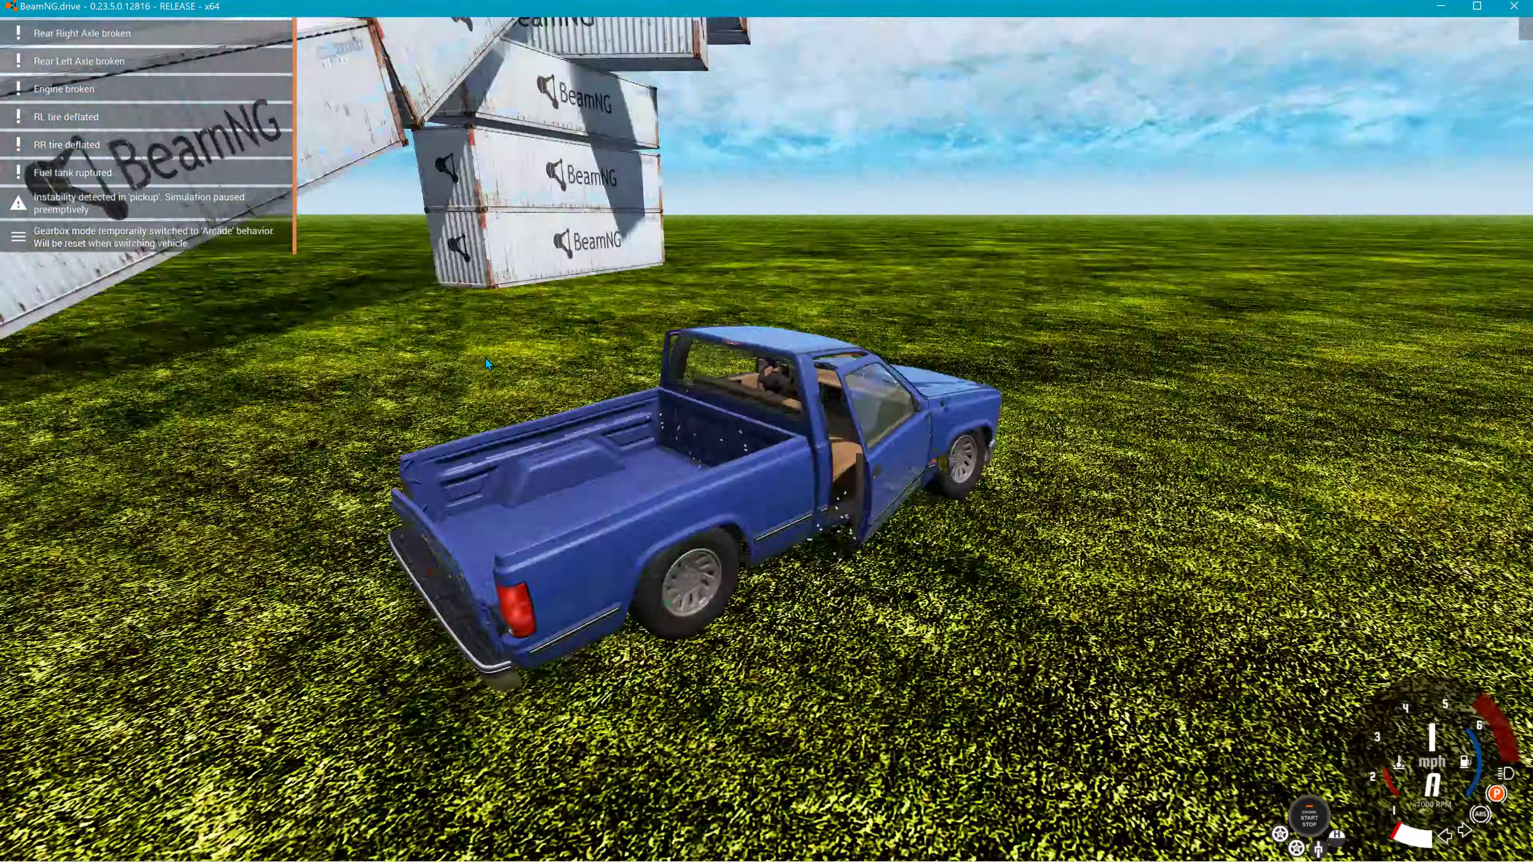
right_click_drag(485, 357, 284, 357)
key("Escape")
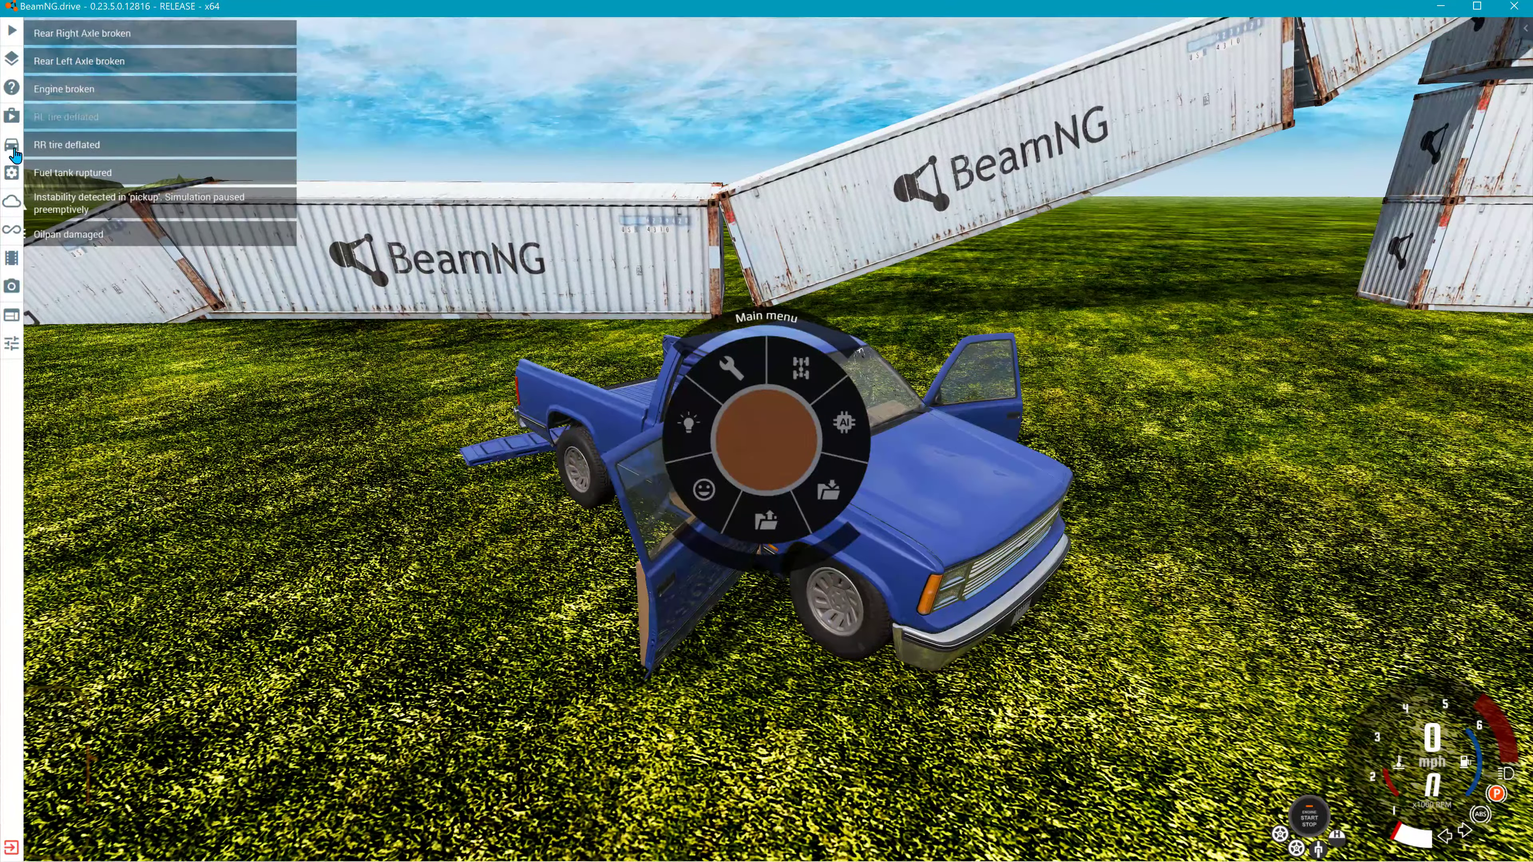
left_click(12, 146)
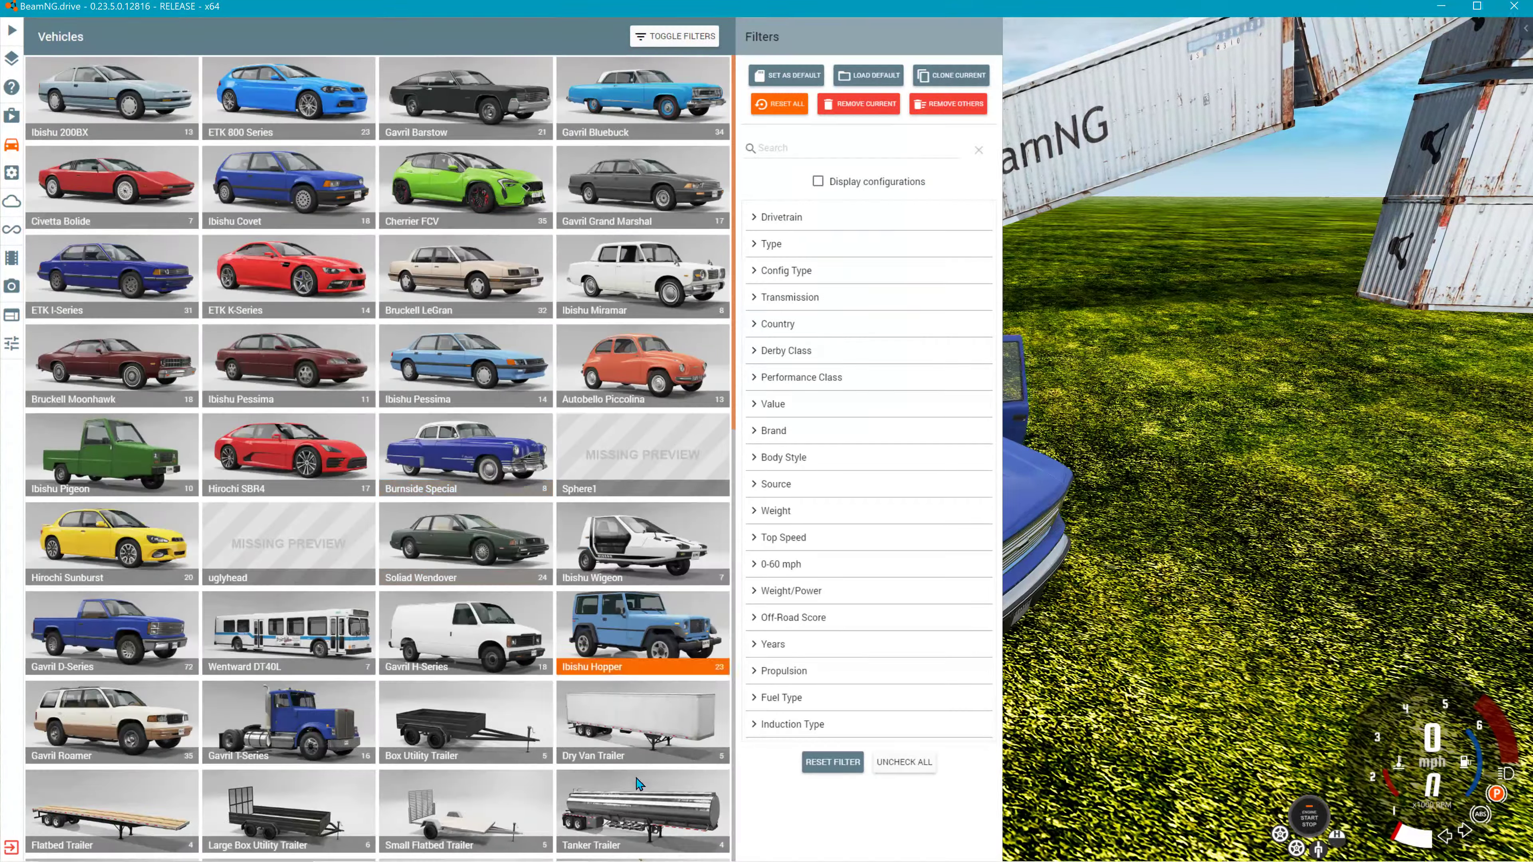